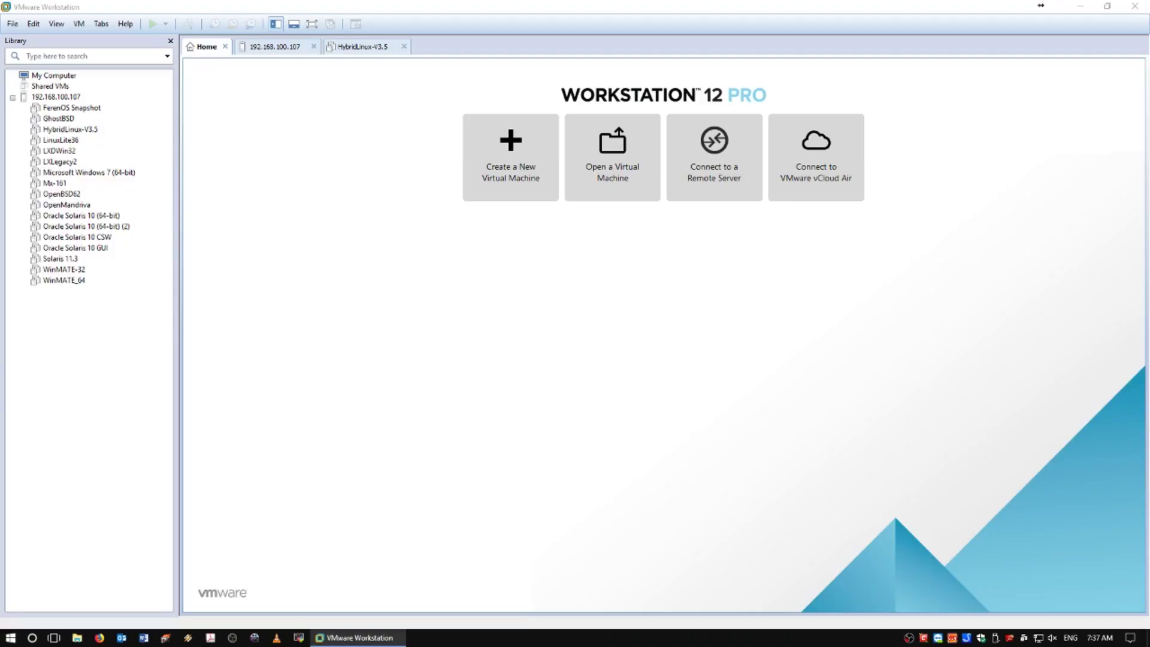
- Power on the HybridLinux-V3.5 VM with the Library hidden and boot the system installer
click(366, 48)
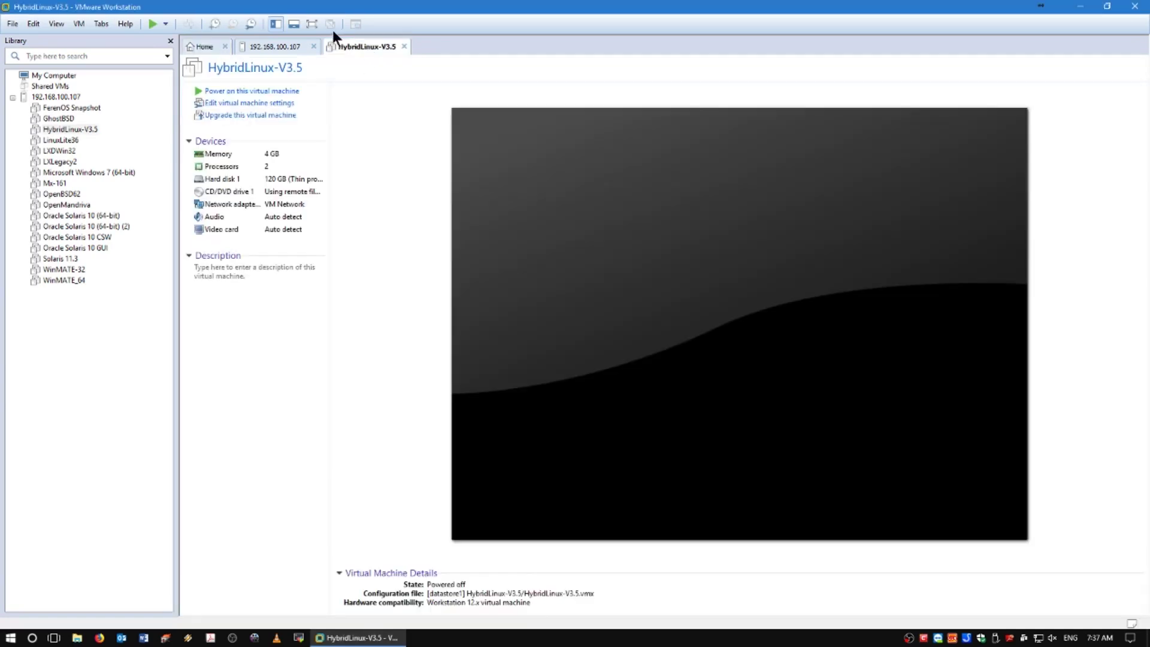
click(275, 25)
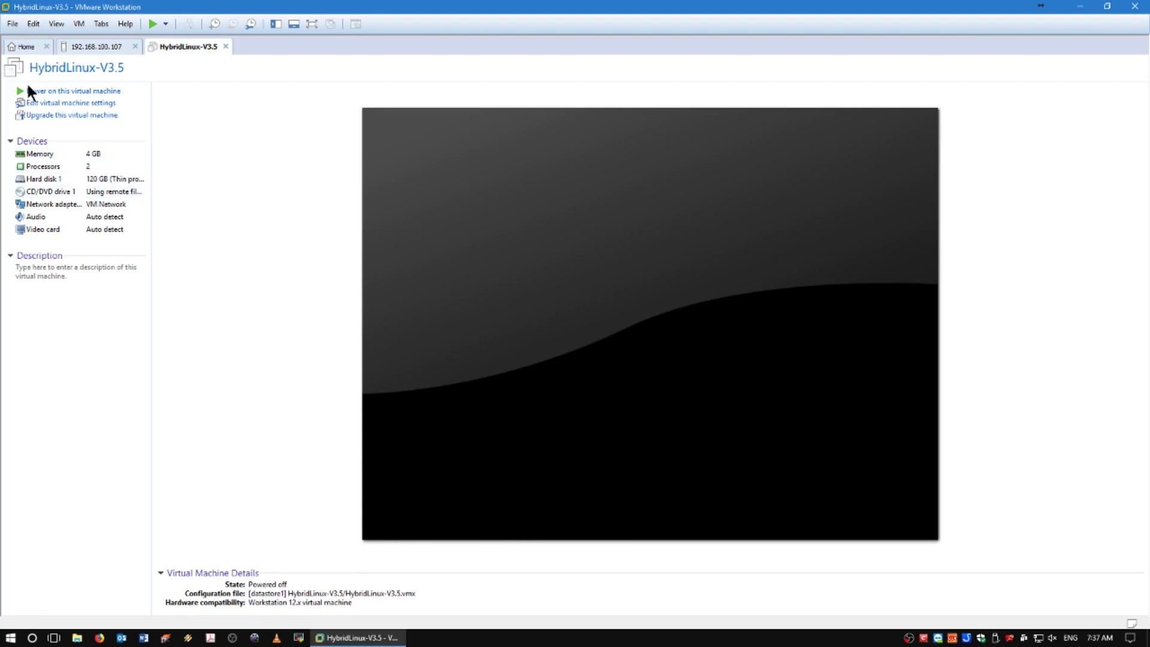
click(64, 91)
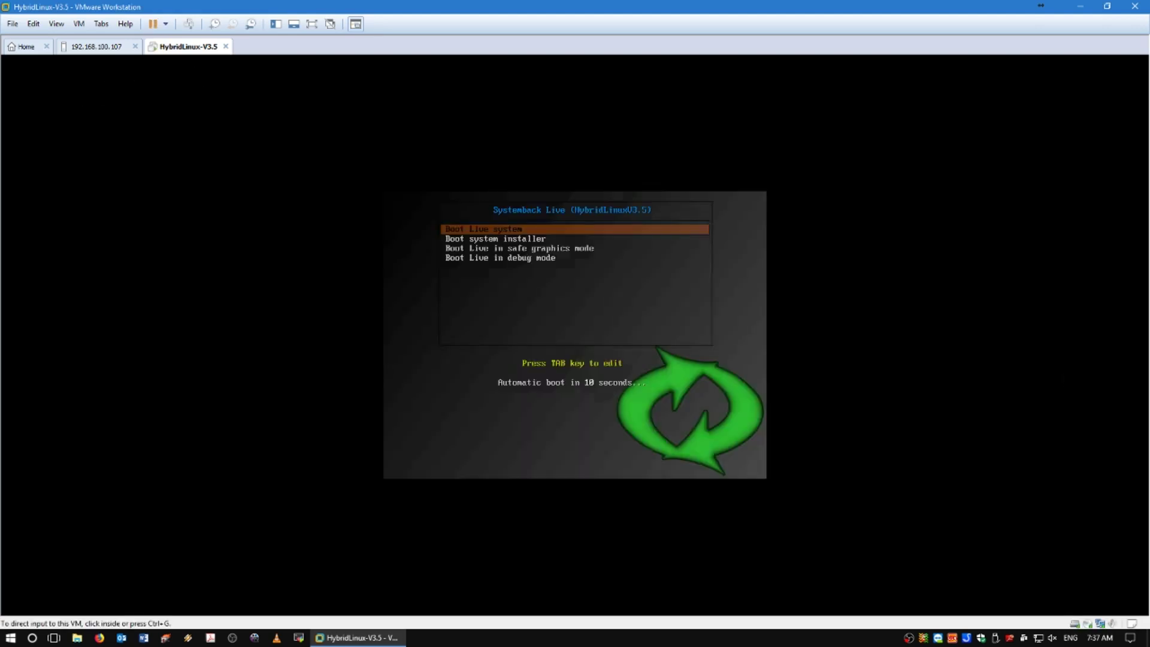
click(616, 342)
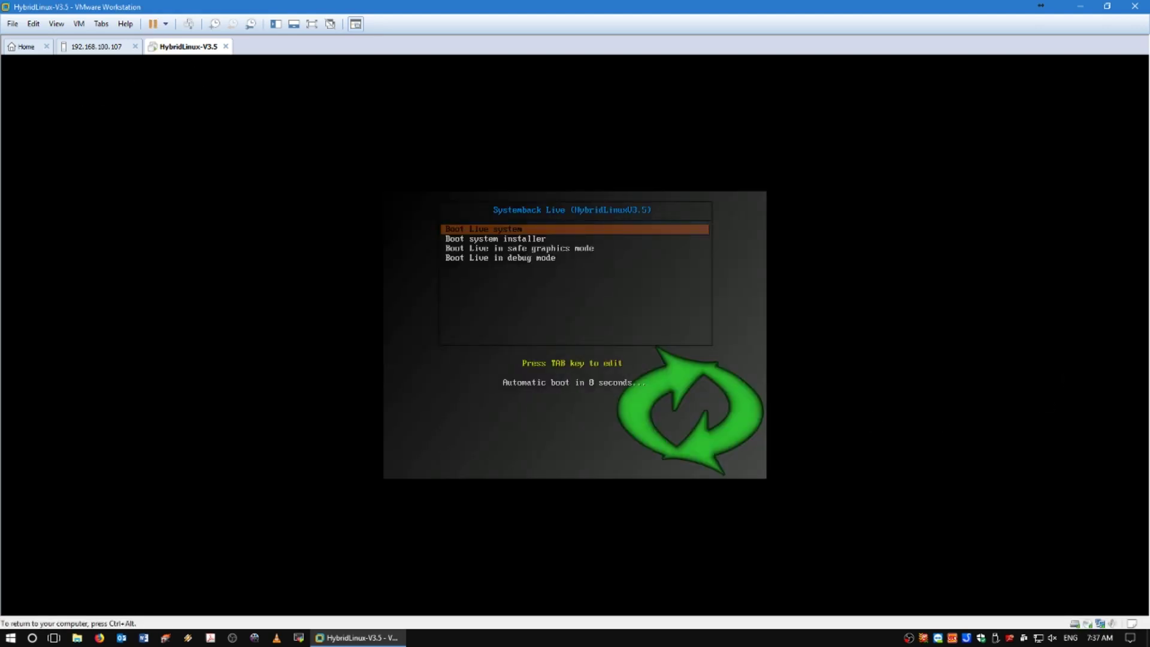
key(Down)
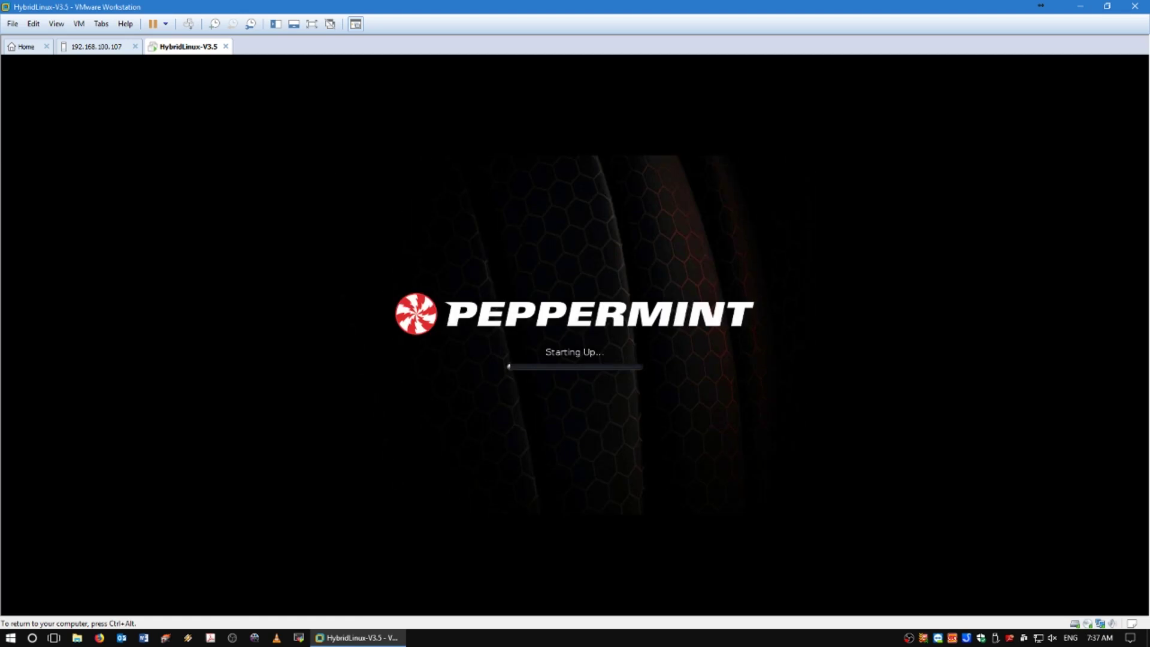
key(ctrl+alt)
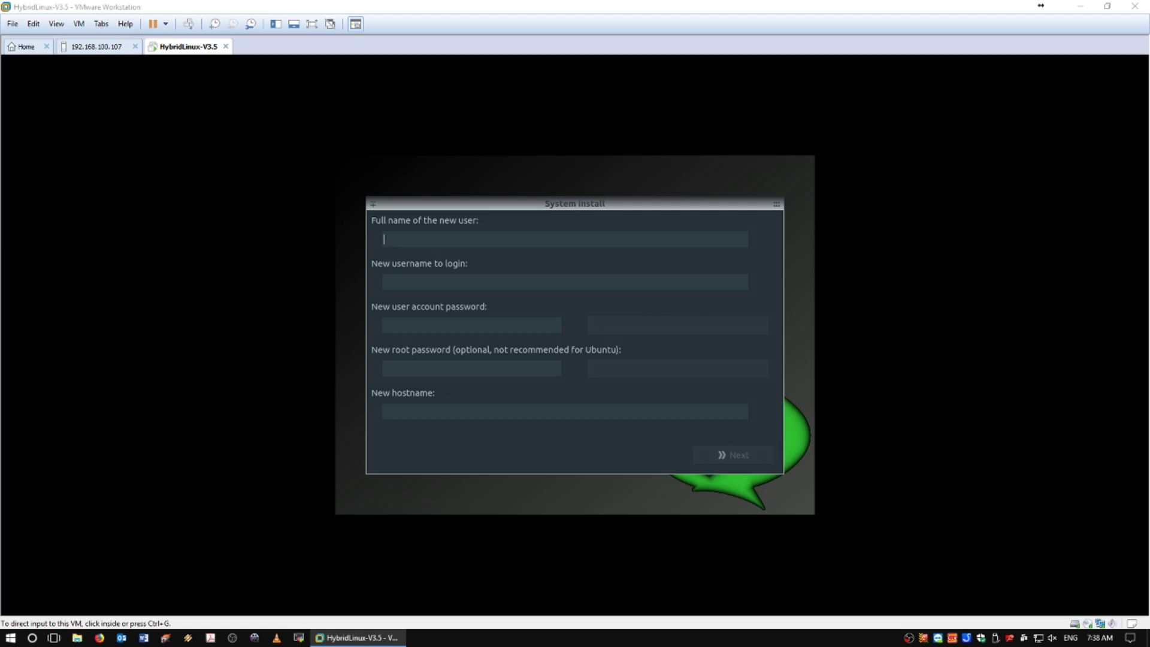
- Enter the new user's full name, login name and password twice, and set hostname HybridLinuxV3.5
click(469, 247)
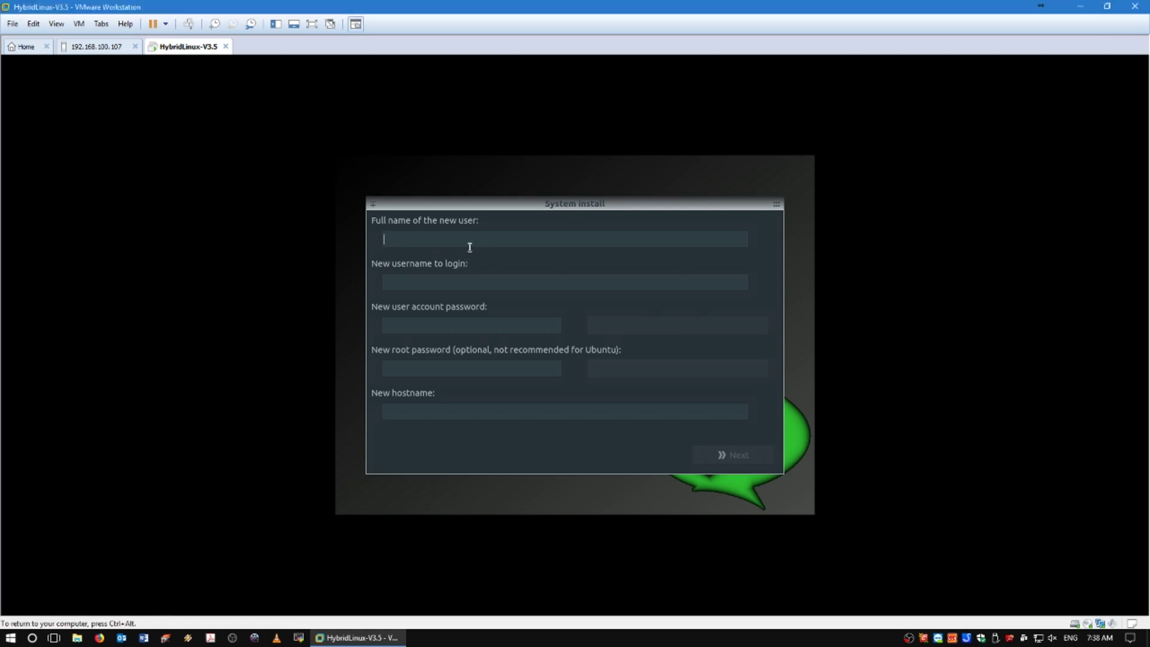
text(Backyard)
key(Tab)
text(backyard)
key(Tab)
text(123)
key(Tab)
text(123)
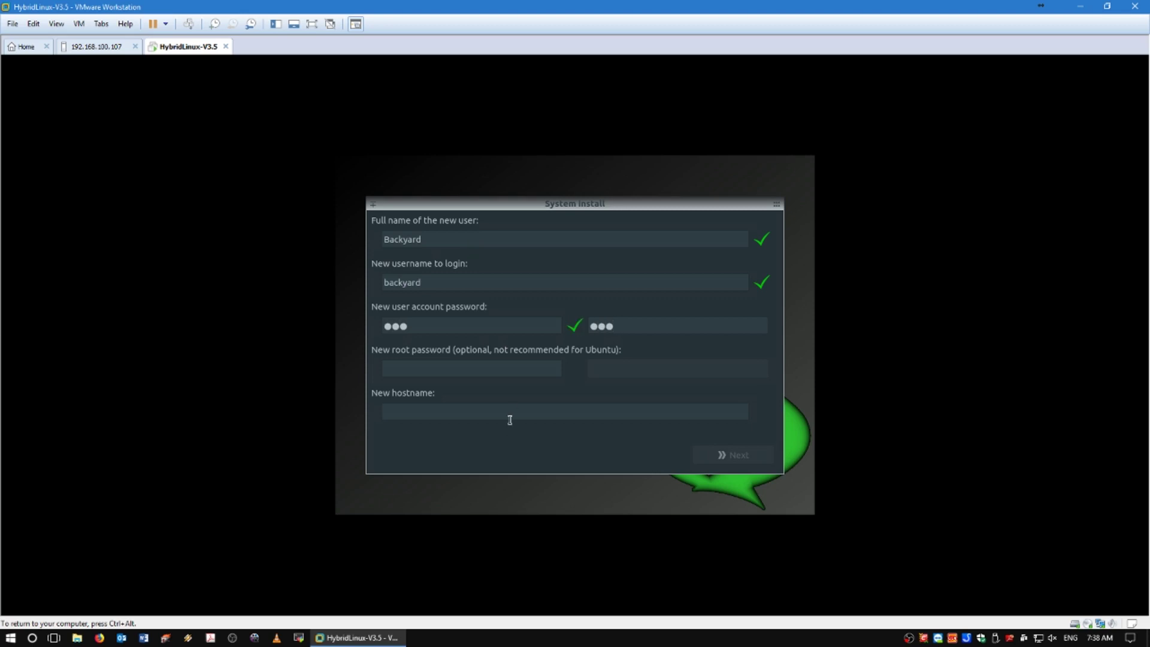
click(509, 420)
text(HybridLinuxV3.5)
- Delete the existing partitions on the 120 GiB /dev/sda and create one partition from all free space
click(722, 458)
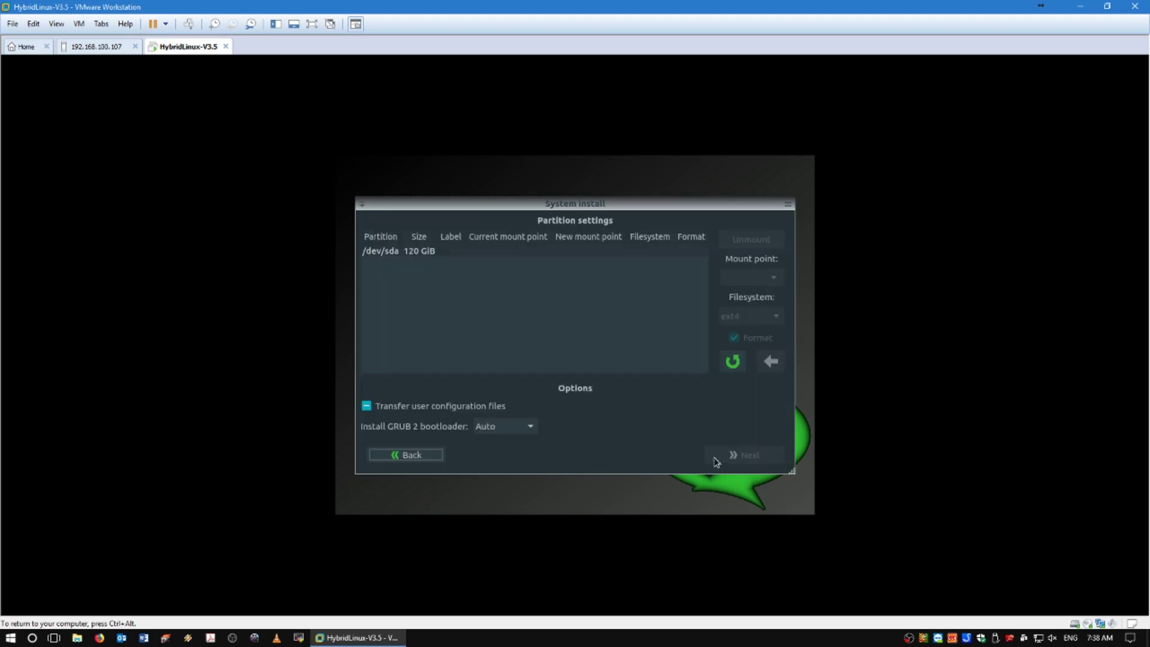
click(425, 252)
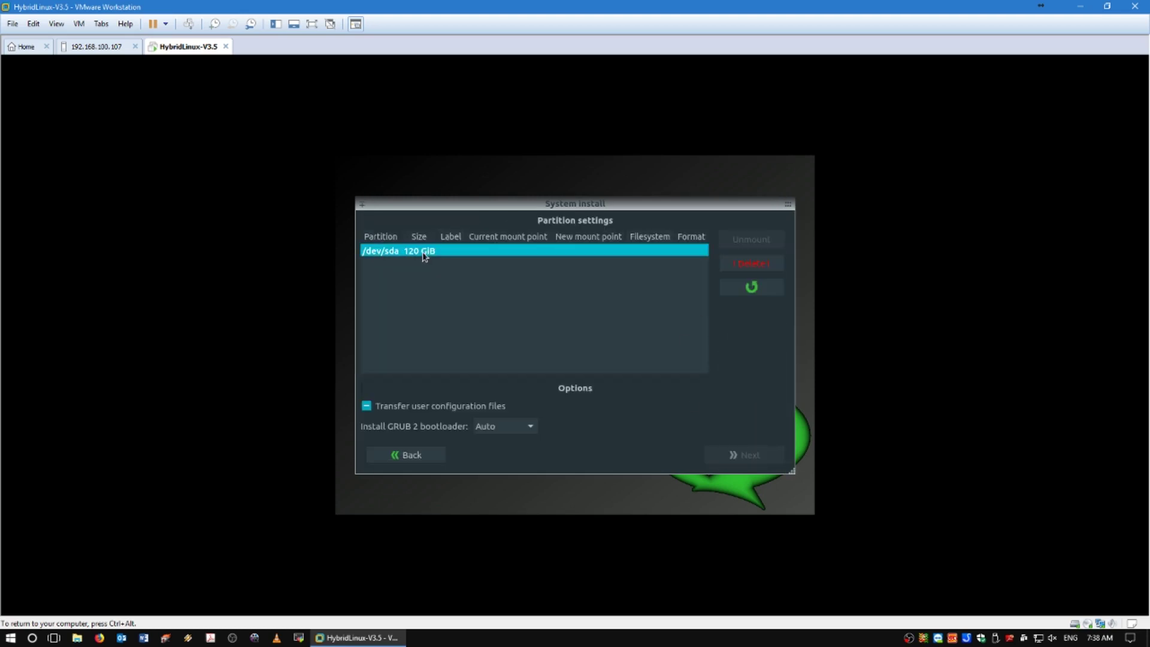
click(752, 264)
click(410, 264)
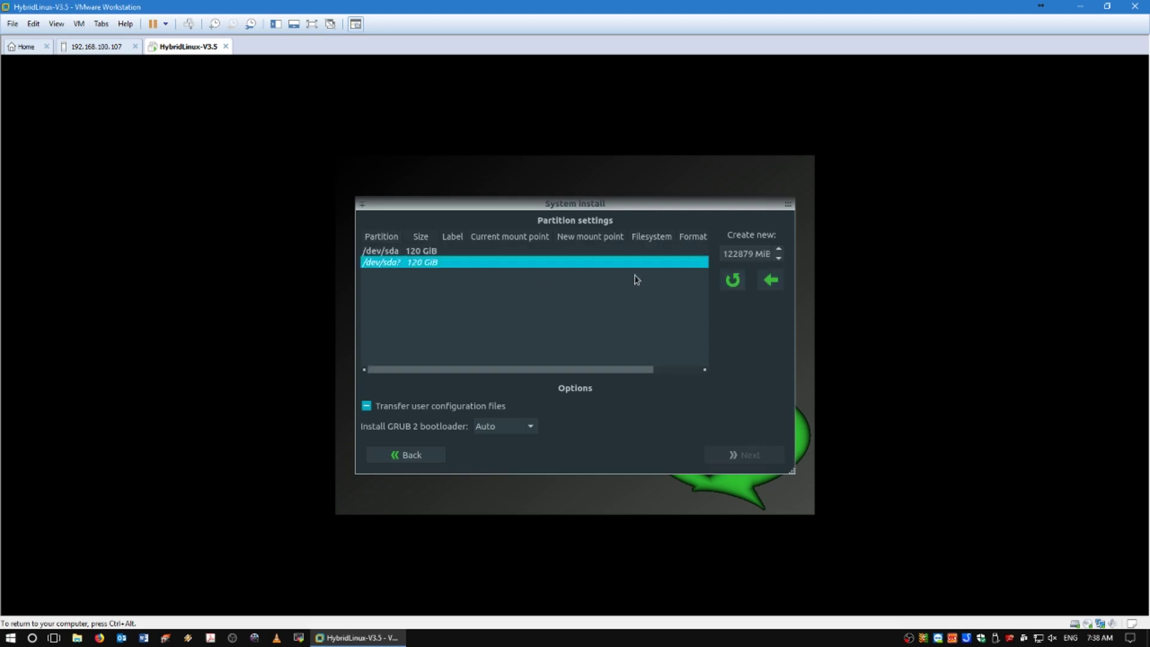
click(770, 280)
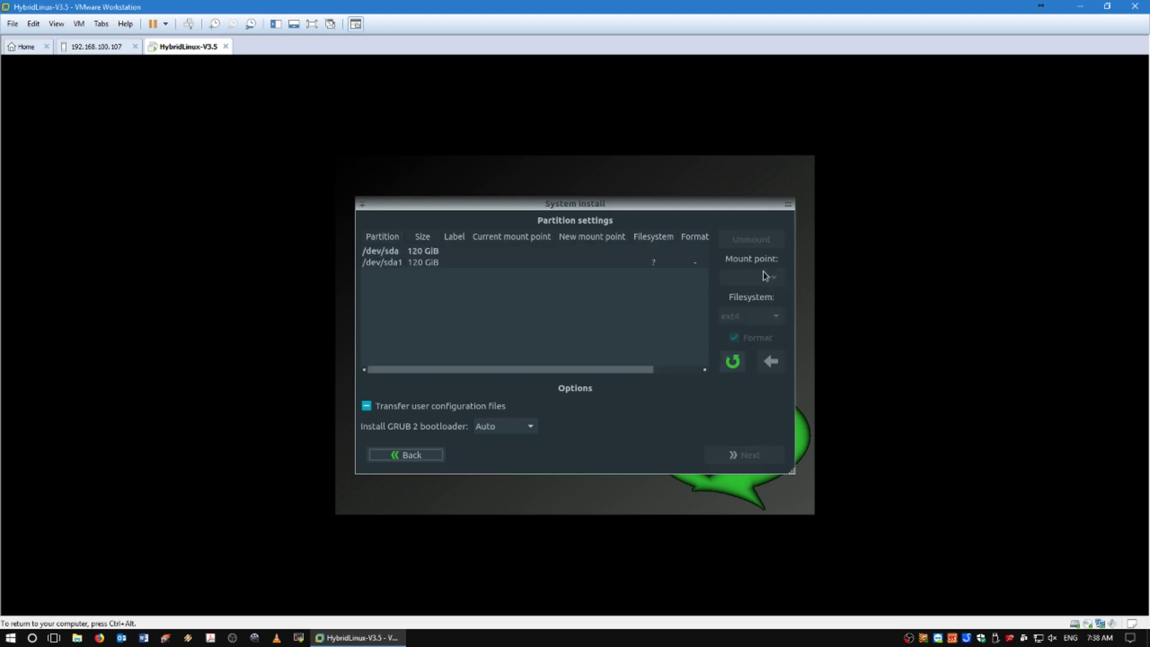
- Mount /dev/sda1 at / with ext4 and enable transferring user configuration and data files
click(416, 263)
click(719, 279)
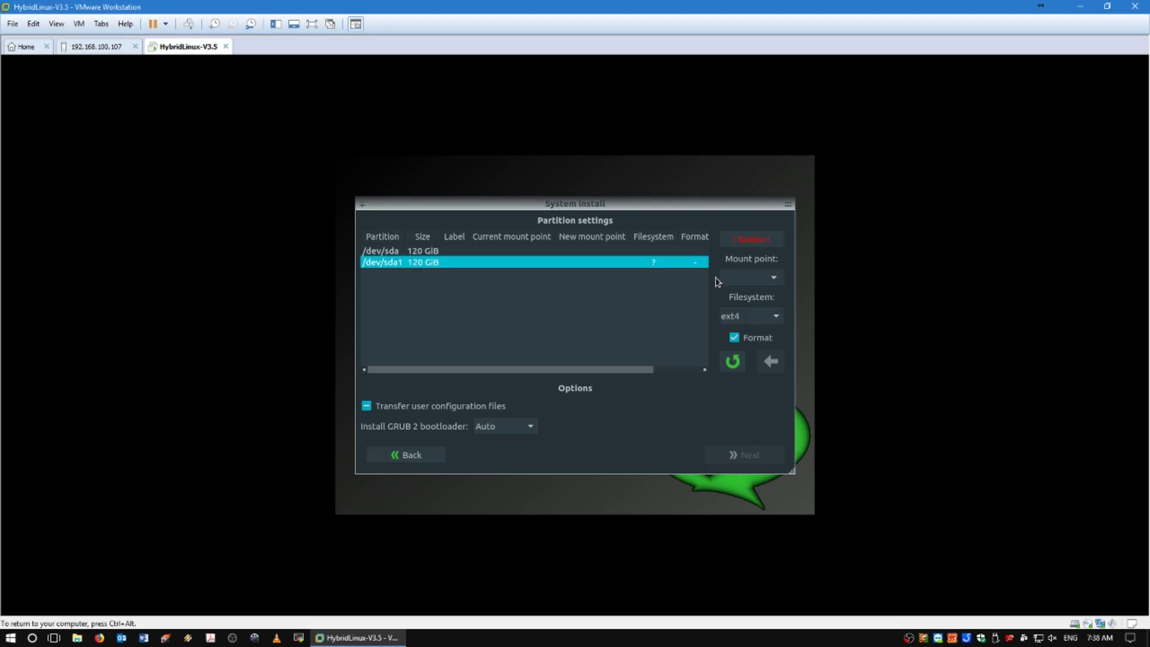
click(772, 277)
click(756, 298)
click(764, 358)
click(364, 410)
- Confirm the installation and start installing the system from the Live image
click(749, 456)
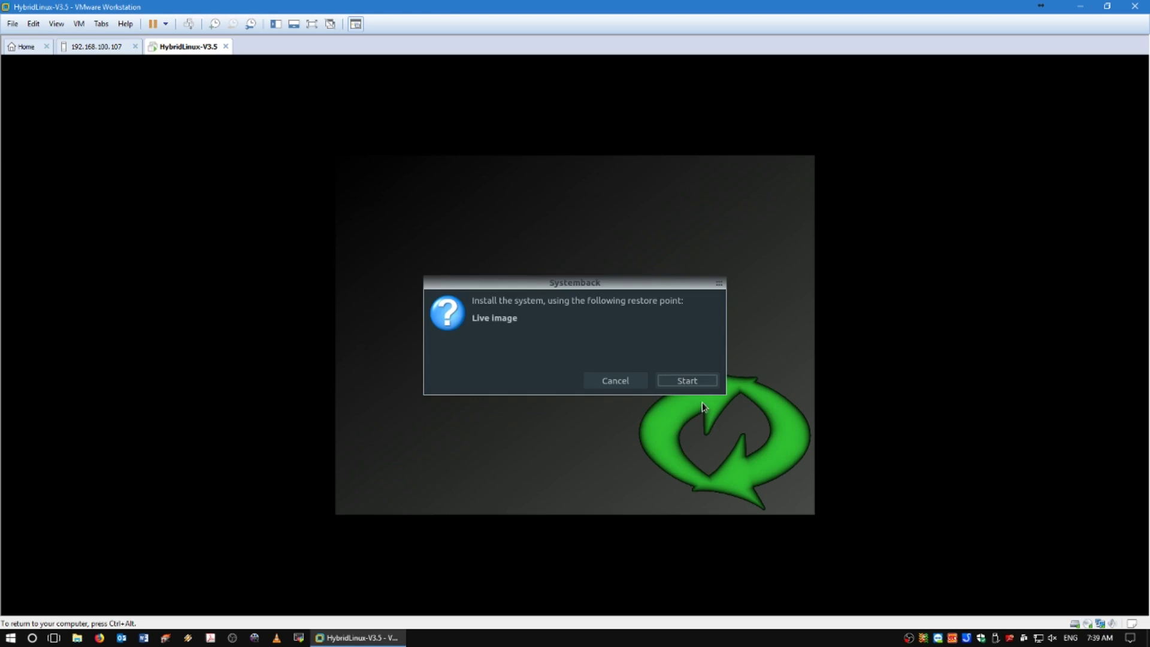
click(702, 381)
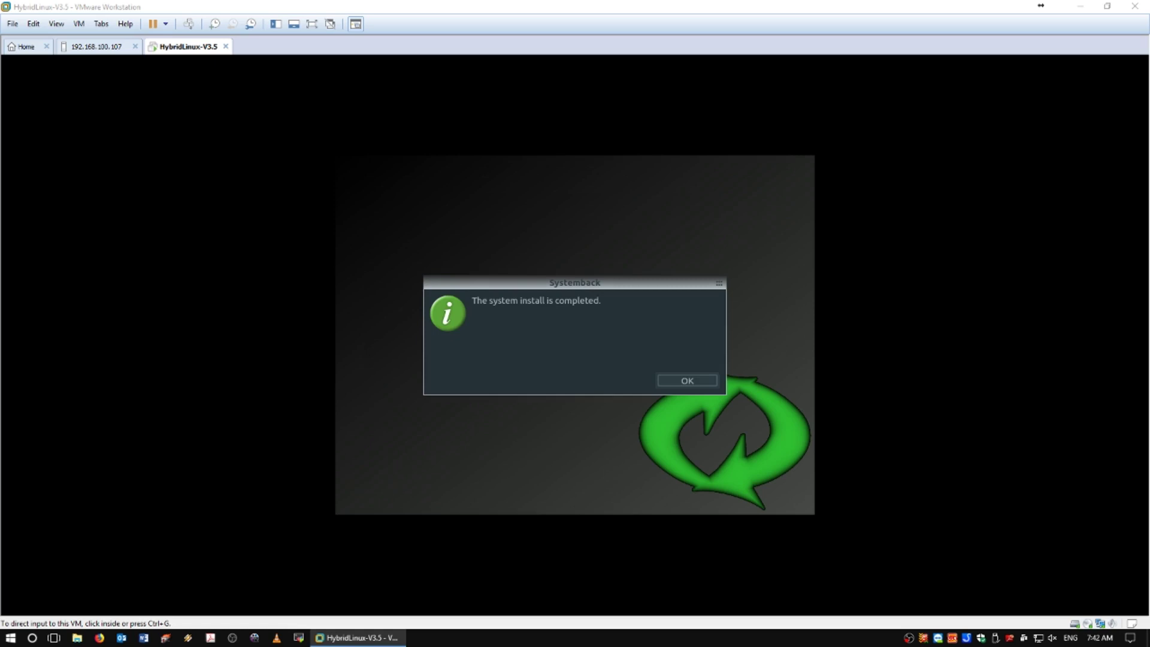
- Dismiss the install-completed message and reboot into the installed system, answering the remove-medium prompt
click(691, 383)
click(693, 380)
click(693, 379)
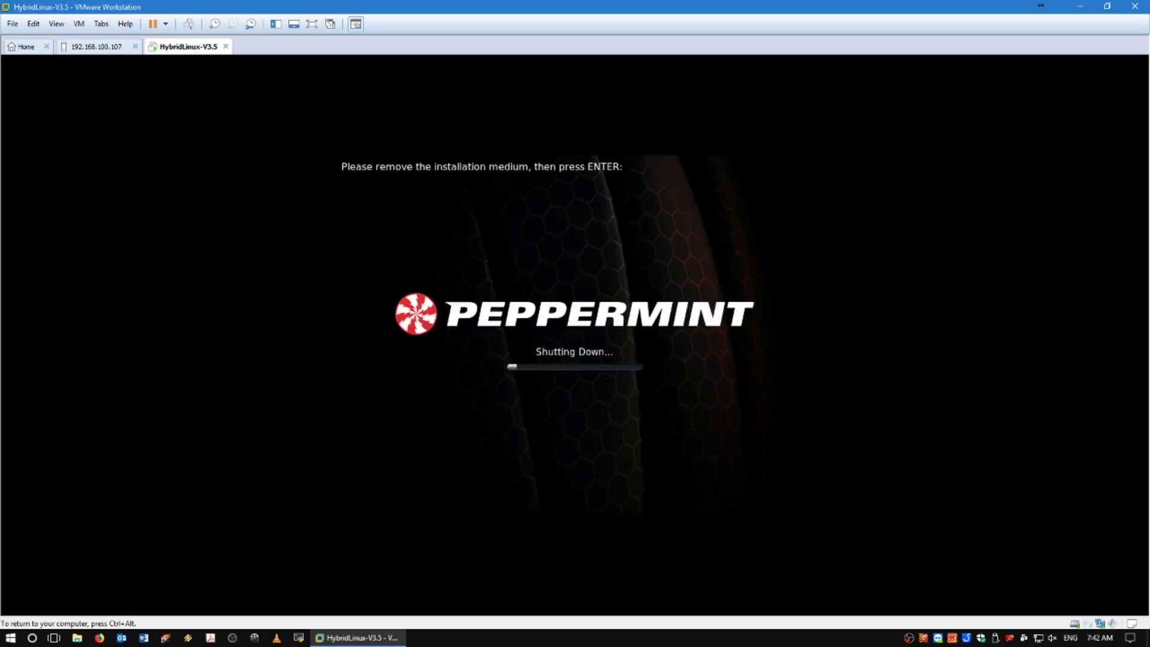
key(ctrl+alt)
click(246, 329)
key(Return)
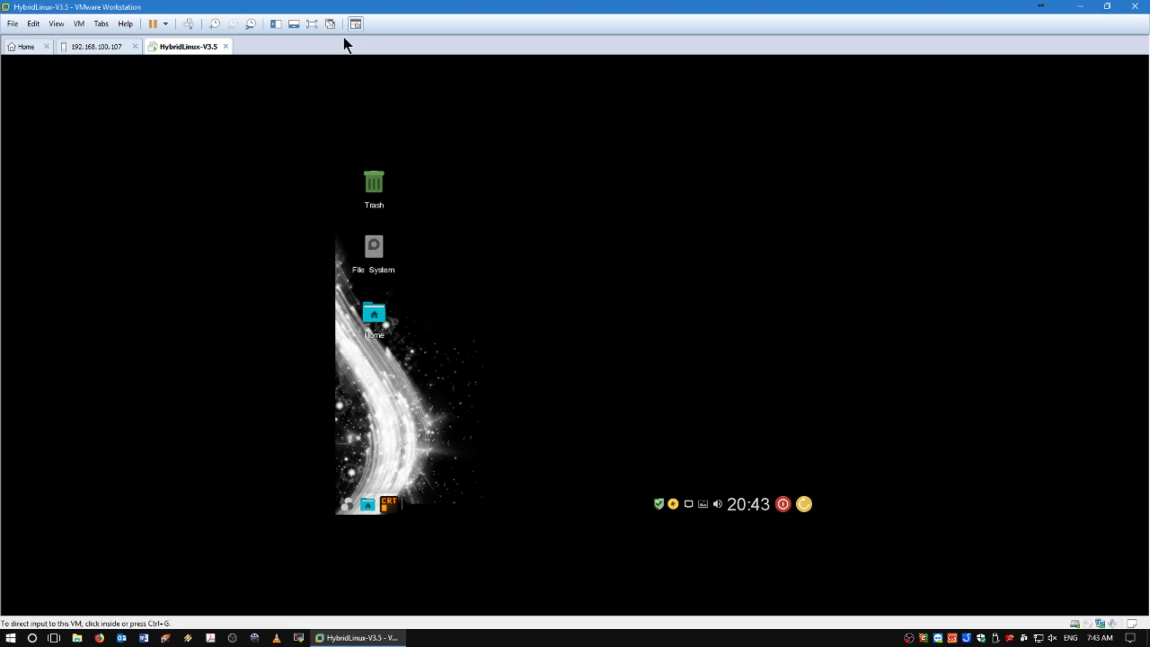
- Set the guest display resolution to 1440x900 in Settings Manager and close Display settings
click(347, 504)
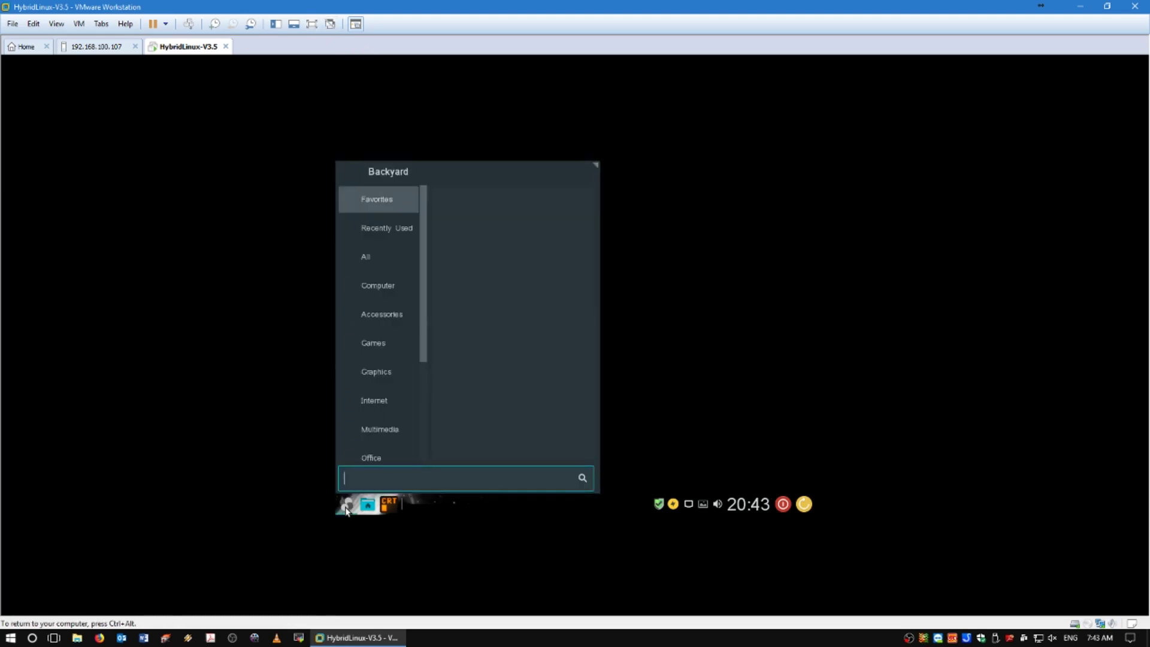
click(386, 285)
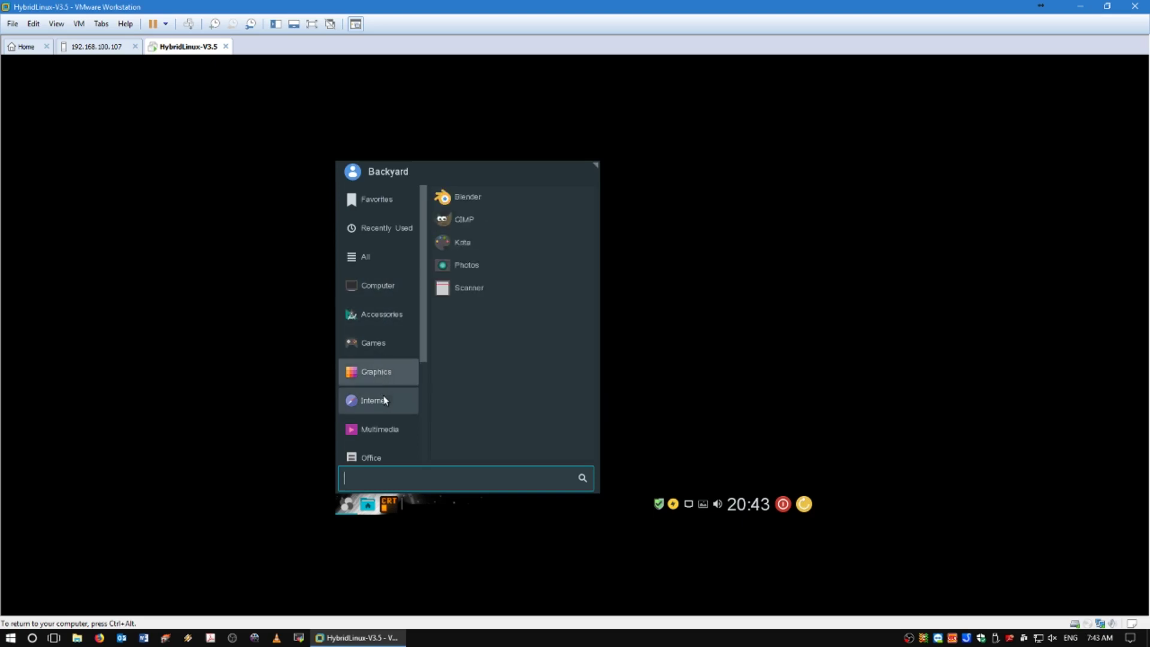
scroll(386, 430, down, 3)
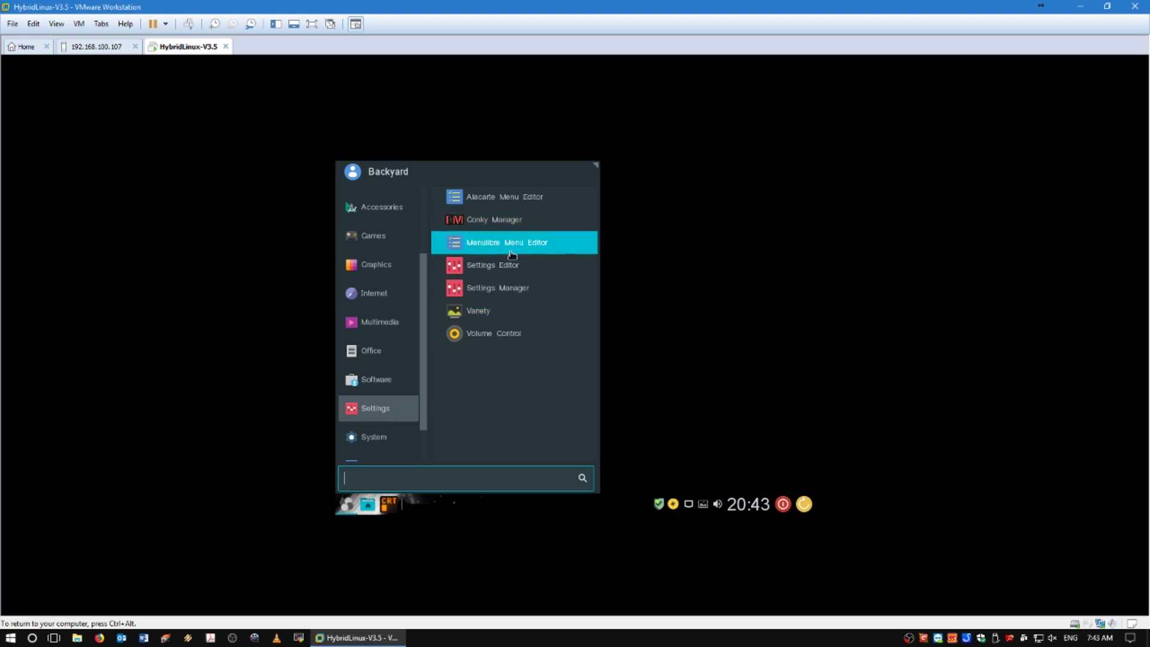
click(507, 289)
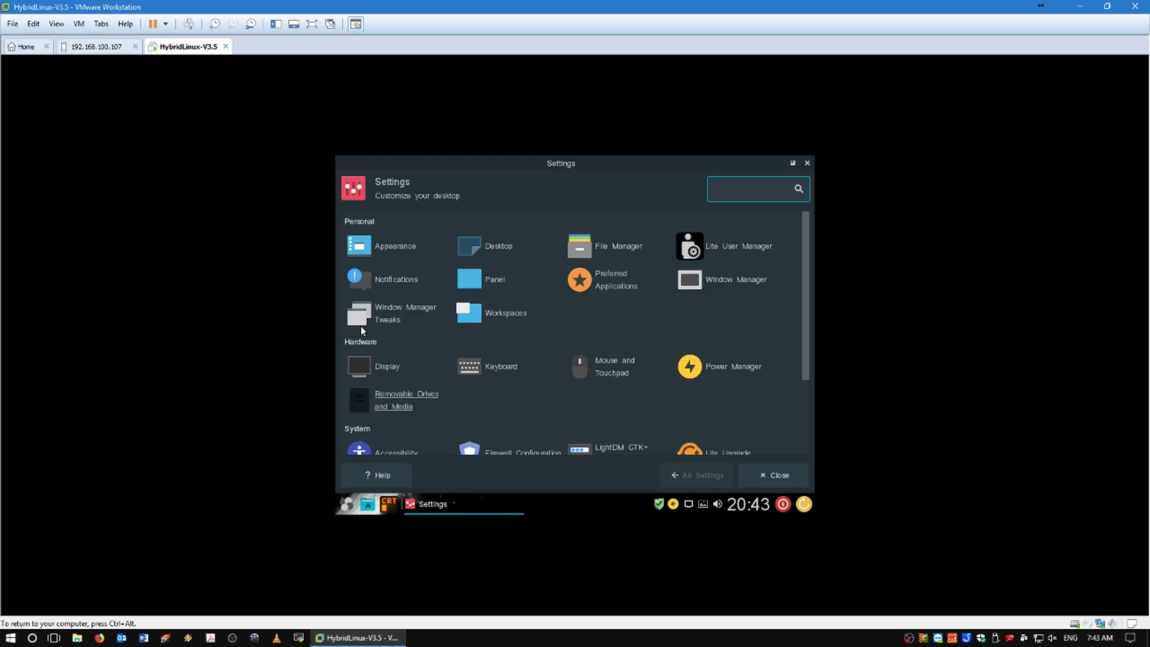
click(360, 366)
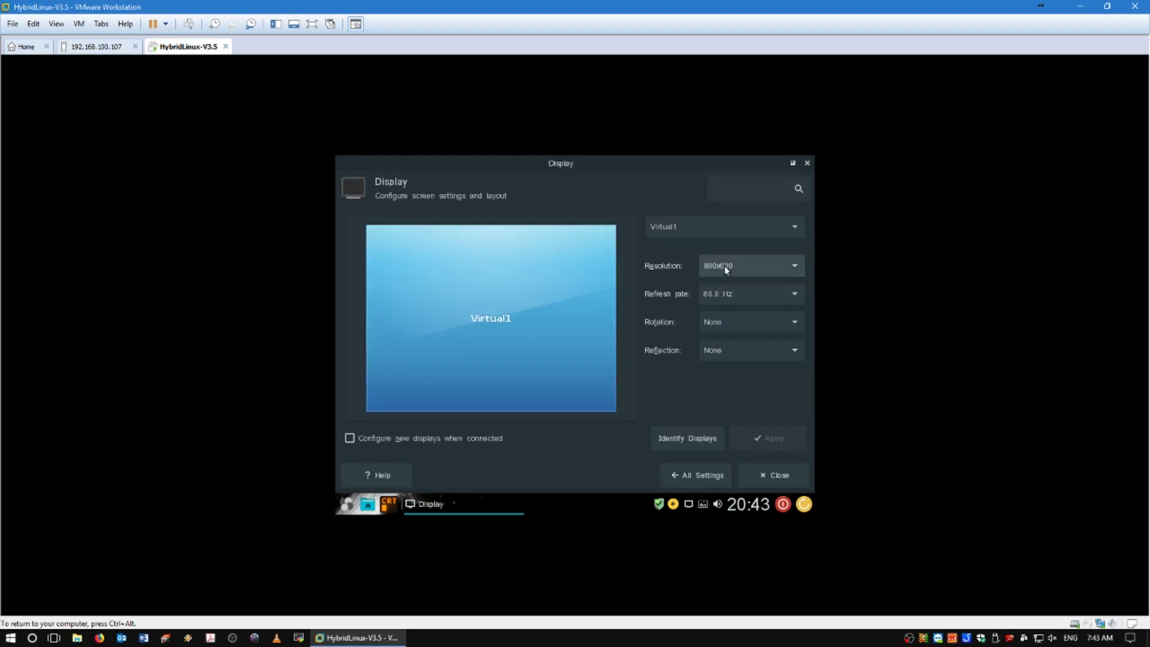
click(724, 264)
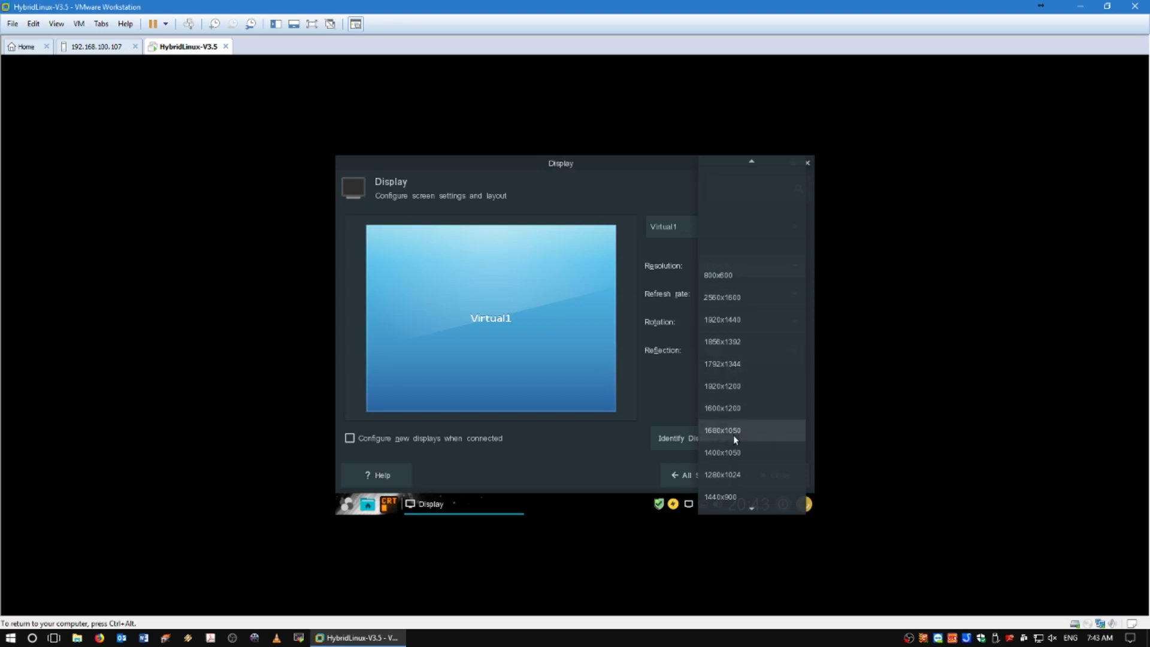
click(731, 497)
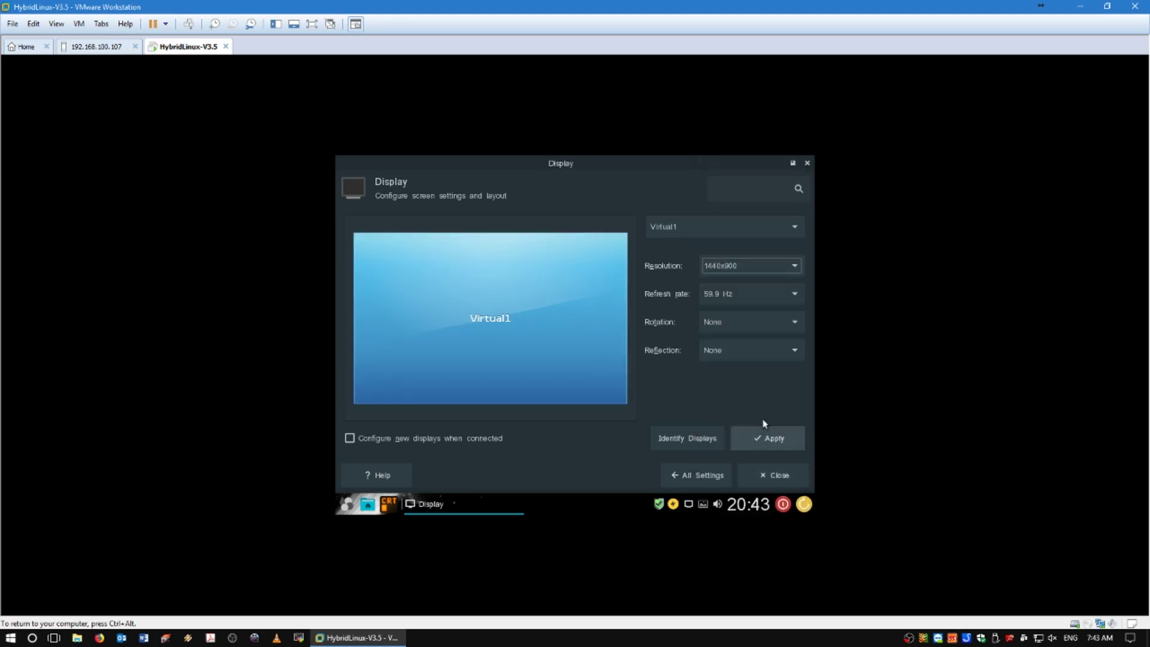
click(762, 436)
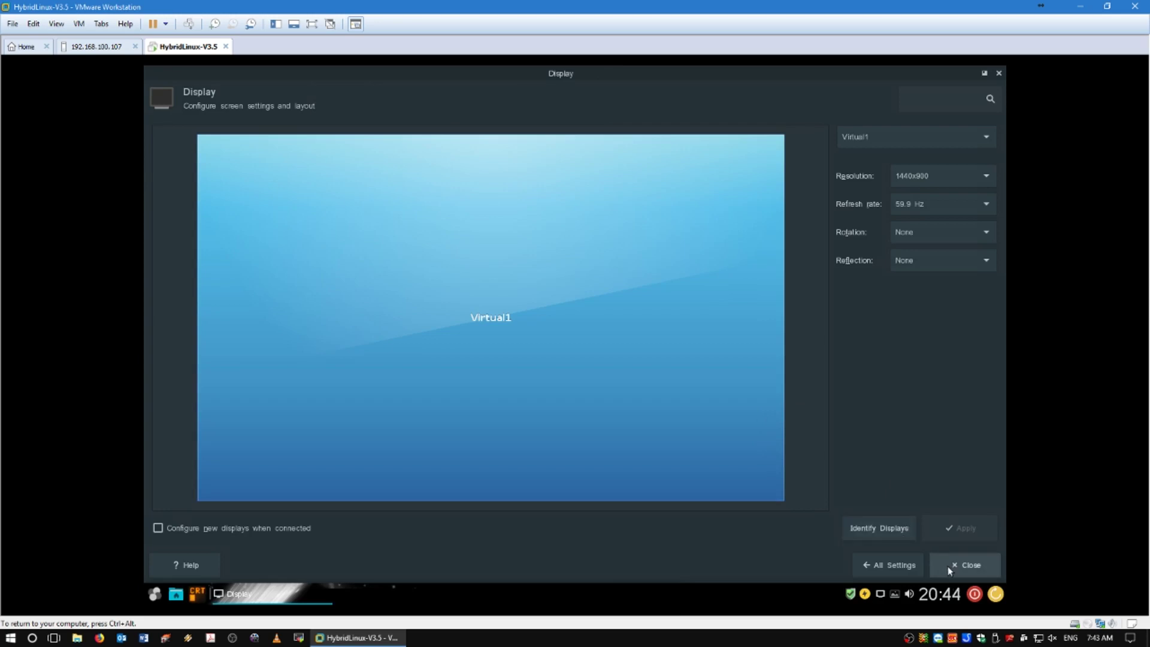
click(947, 566)
- Switch the guest to full screen and browse the Internet, Graphics, Games and recent-apps menu categories
click(312, 24)
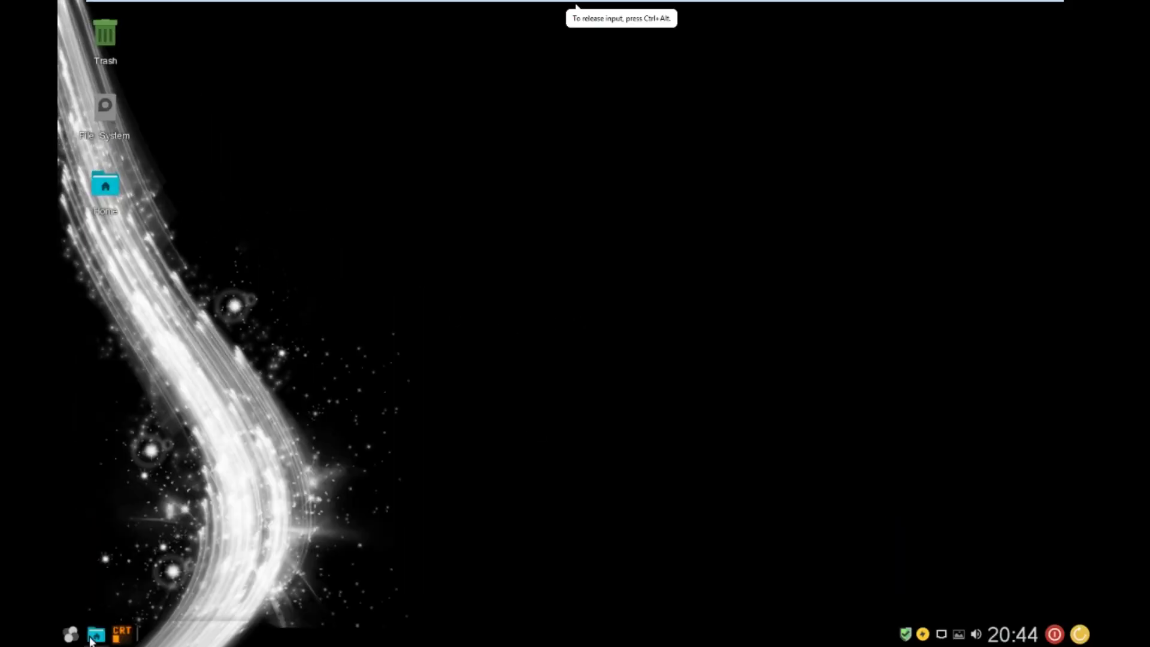
click(70, 633)
click(141, 386)
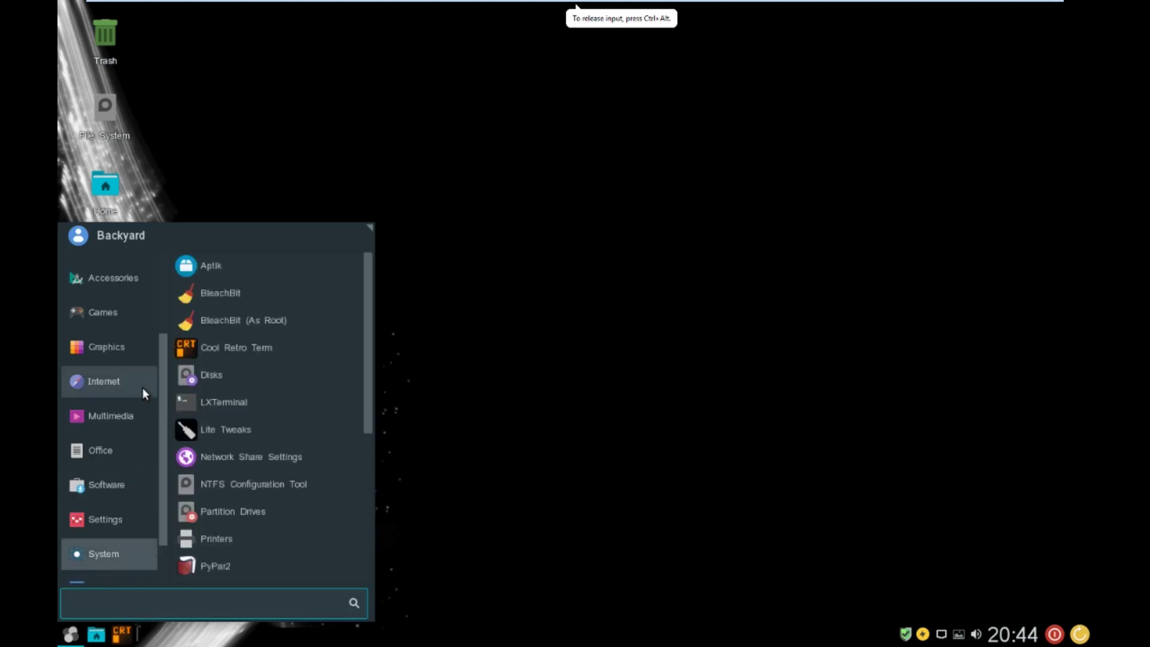
click(124, 346)
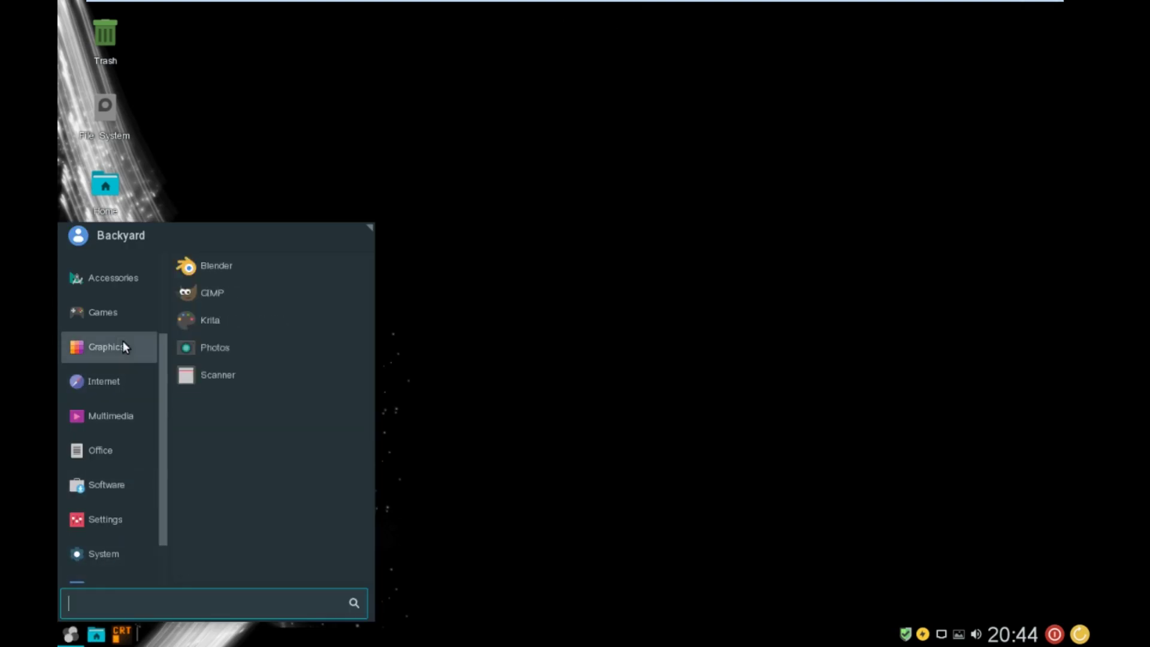
click(120, 309)
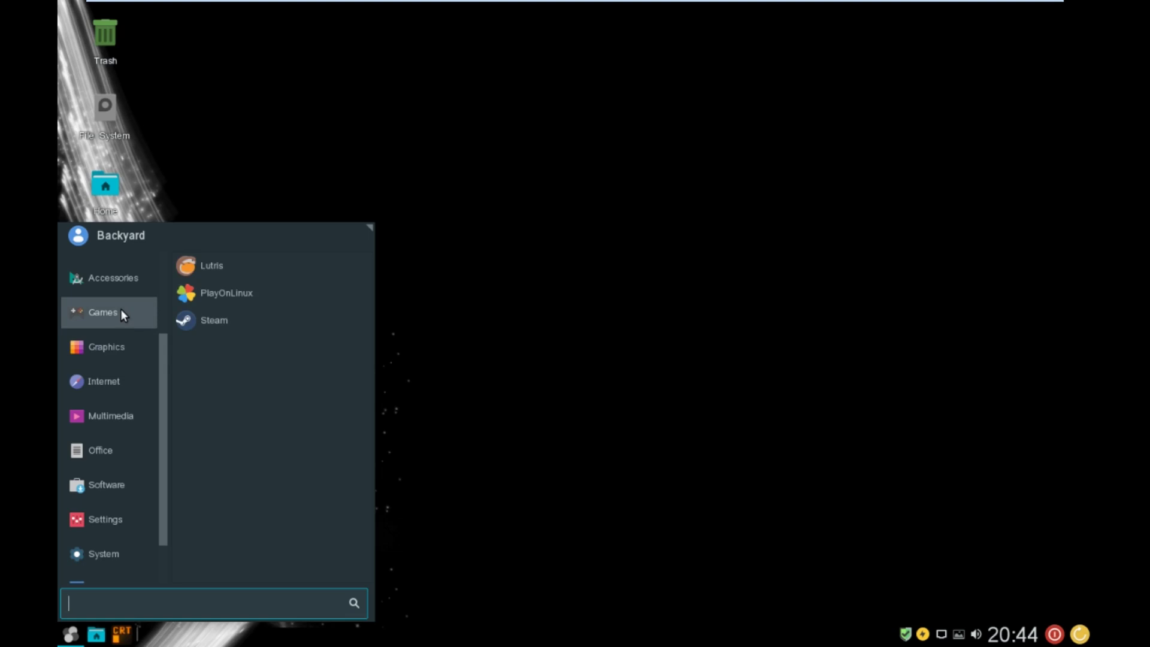
scroll(120, 307, down, 2)
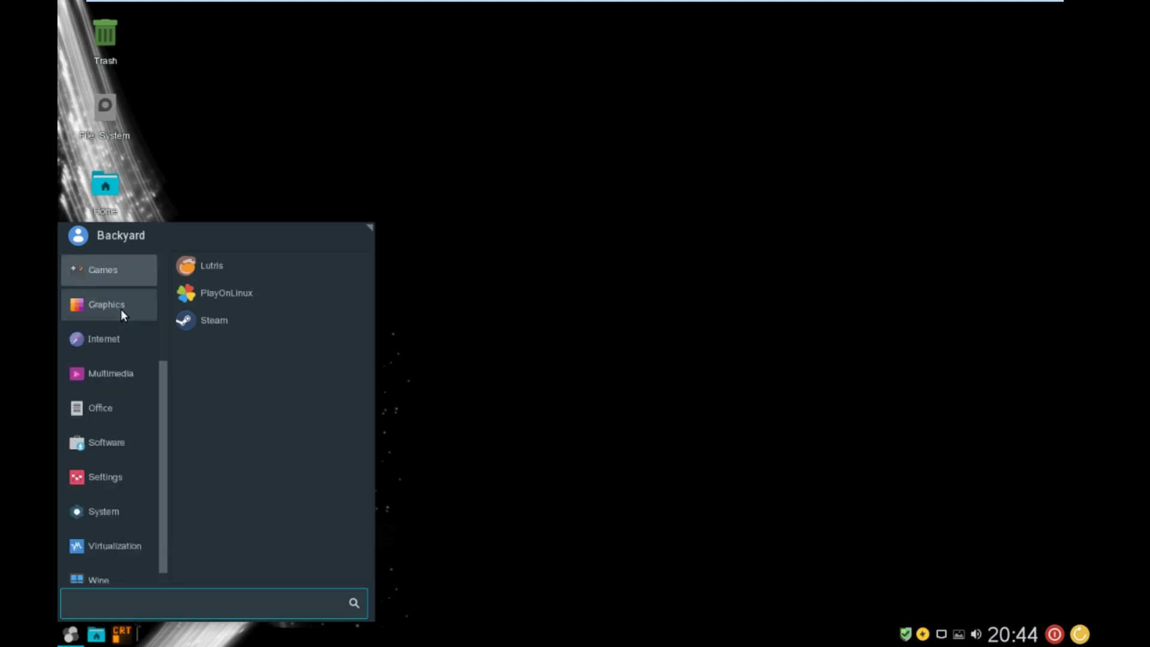
scroll(120, 308, up, 5)
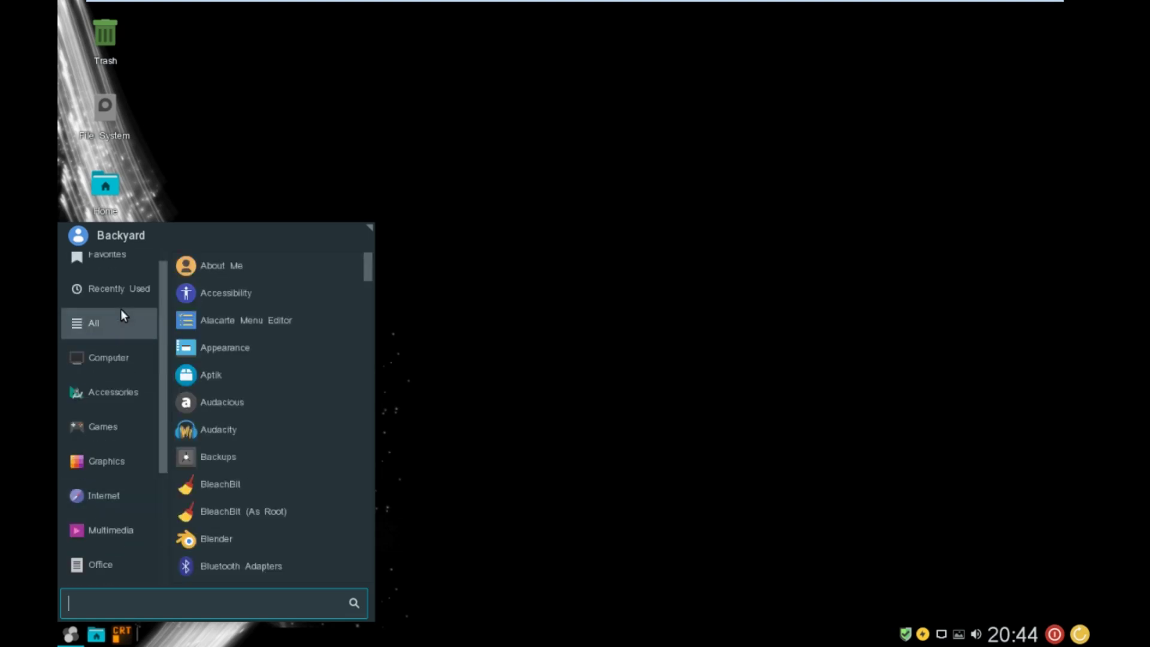
click(111, 292)
- Browse the Accessories, Games, Graphics and Internet categories, then launch Firefox
click(122, 379)
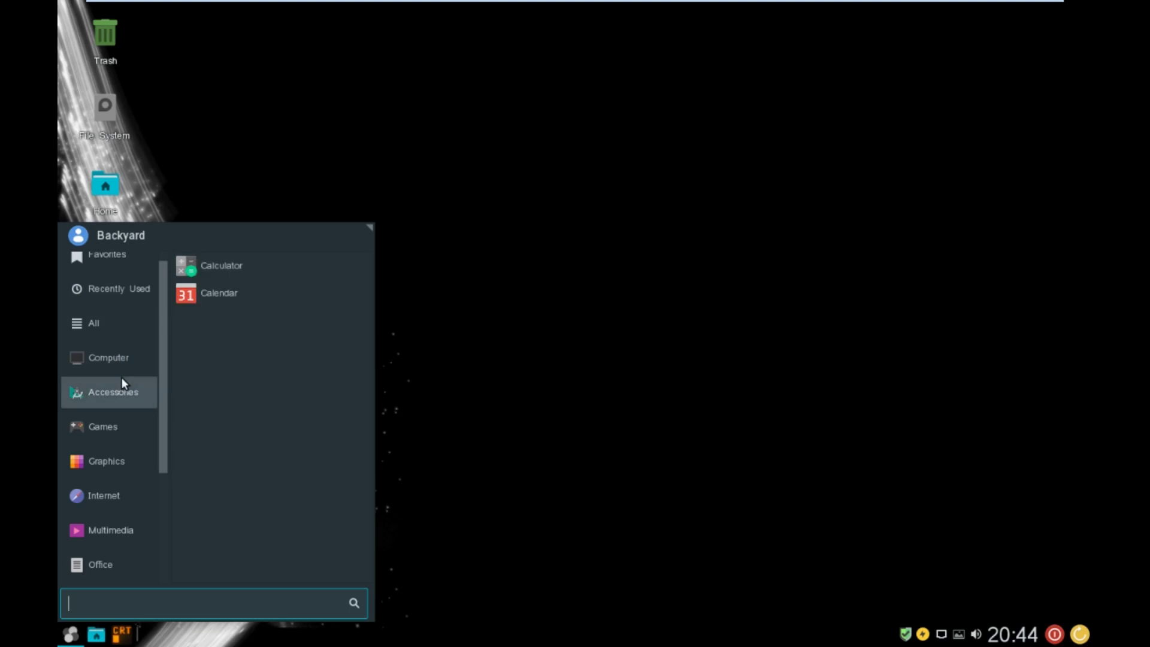
click(122, 422)
click(122, 391)
click(121, 424)
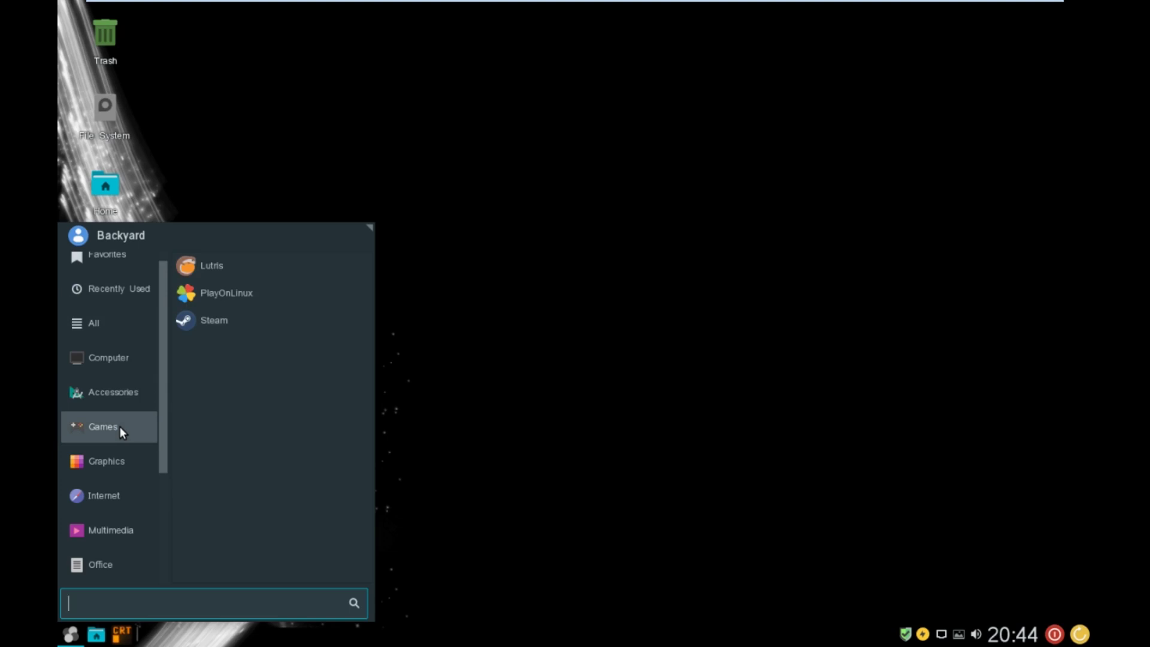
click(111, 471)
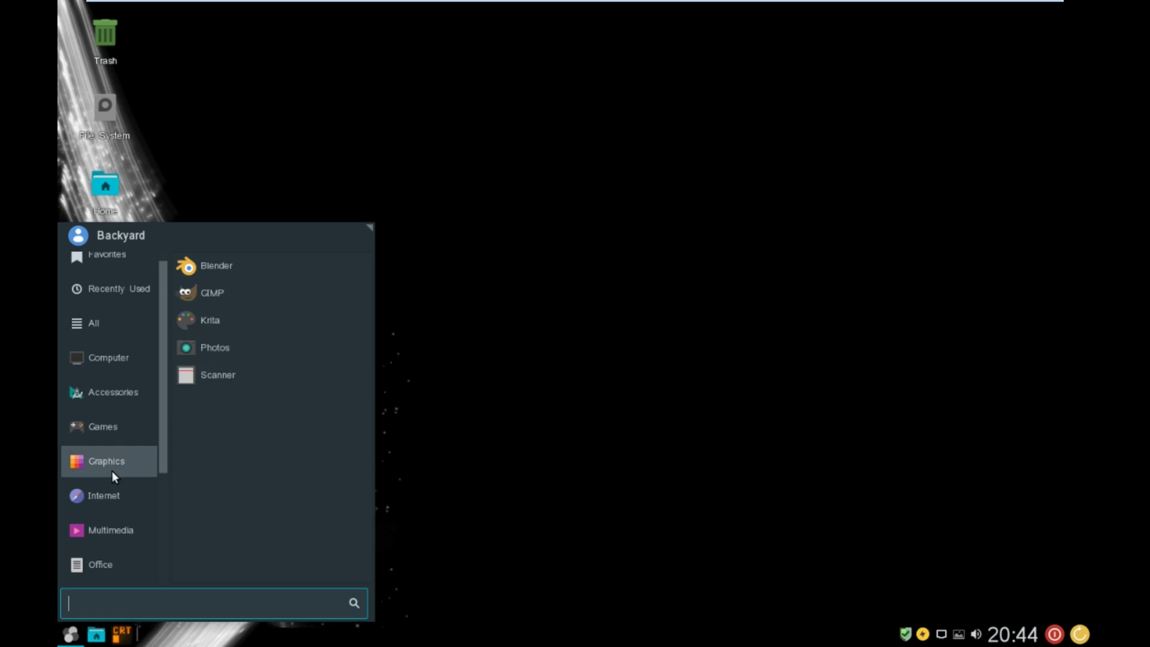
click(117, 491)
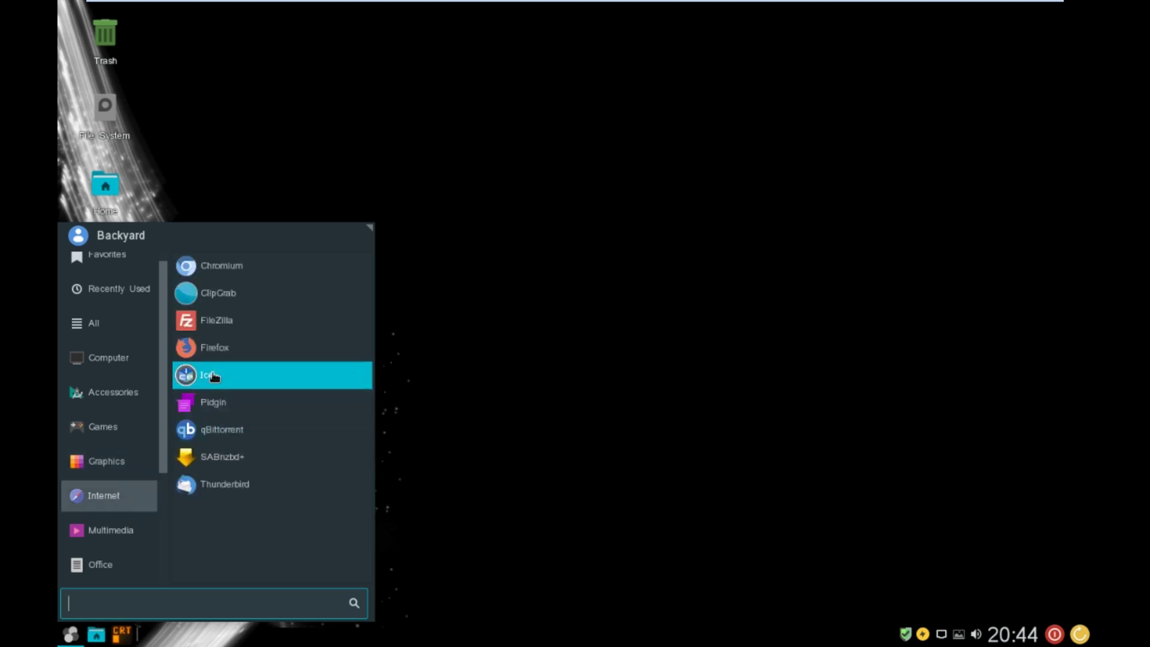
click(226, 347)
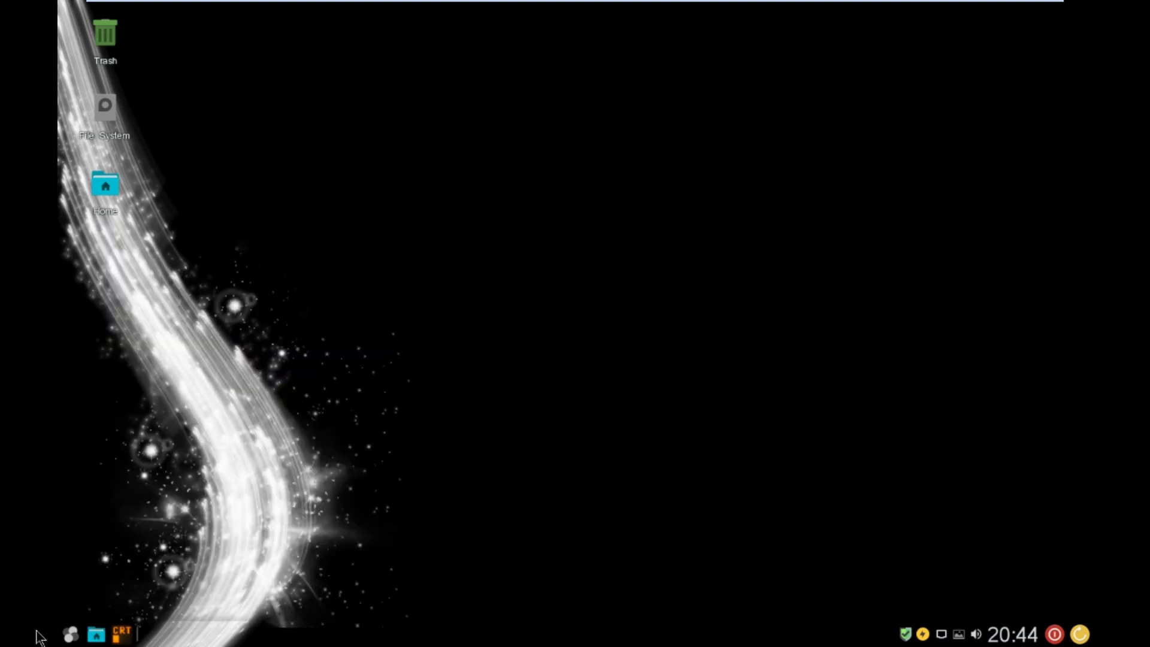
- Reopen the application menu and browse the Graphics, Internet and Multimedia categories
click(71, 634)
click(120, 461)
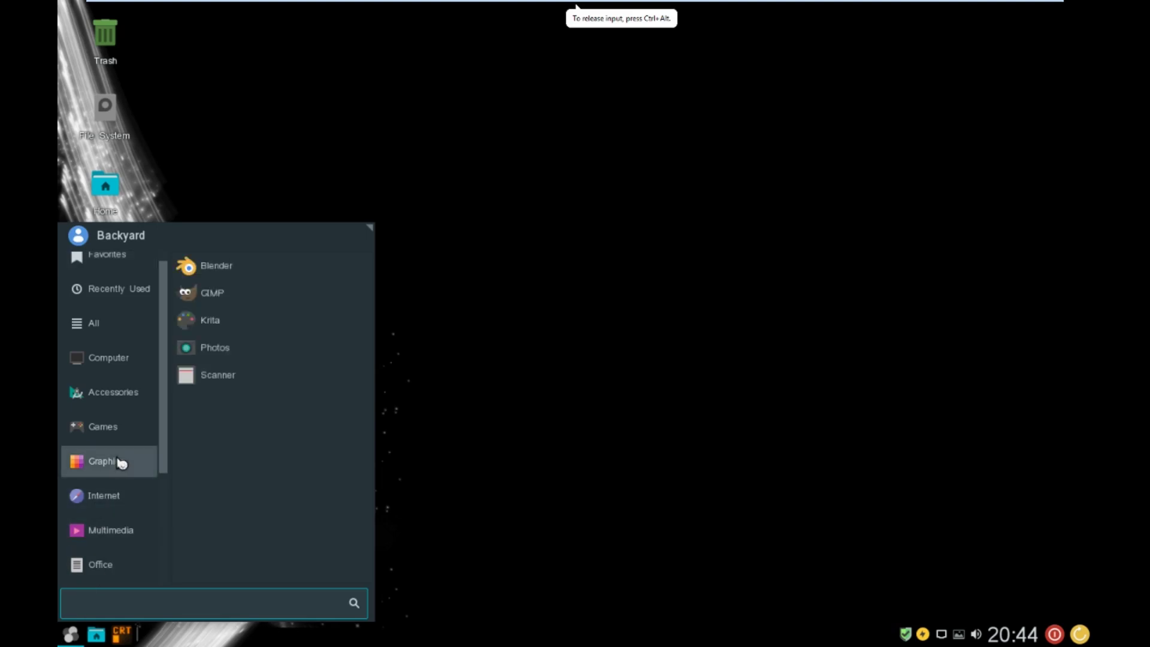
click(117, 488)
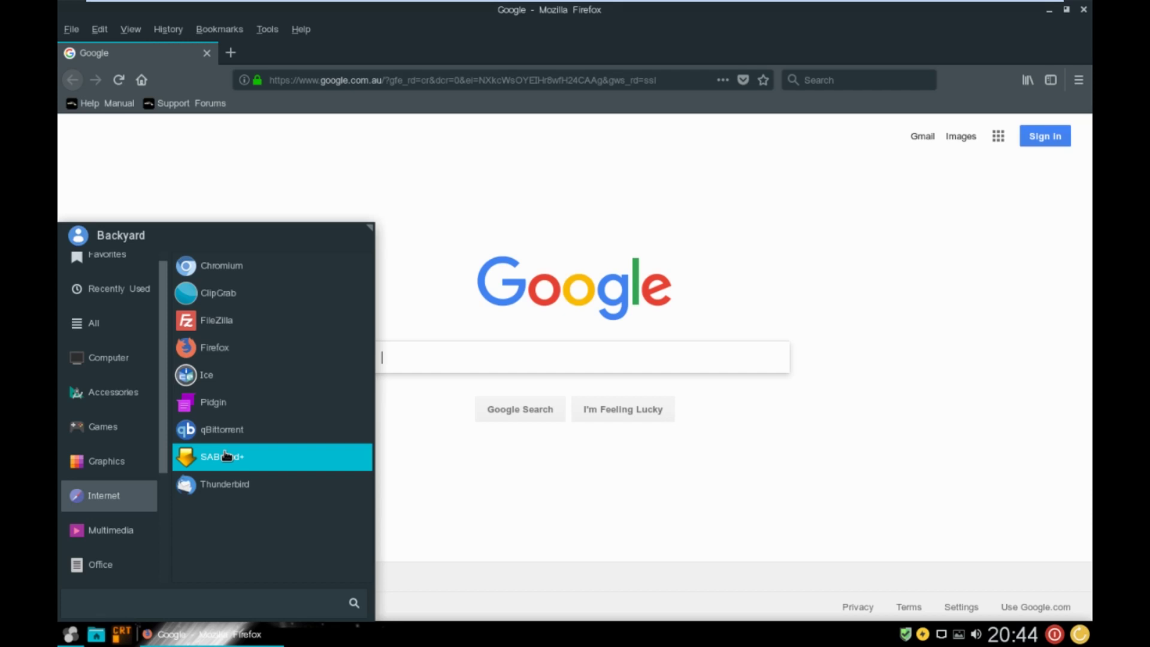
click(110, 529)
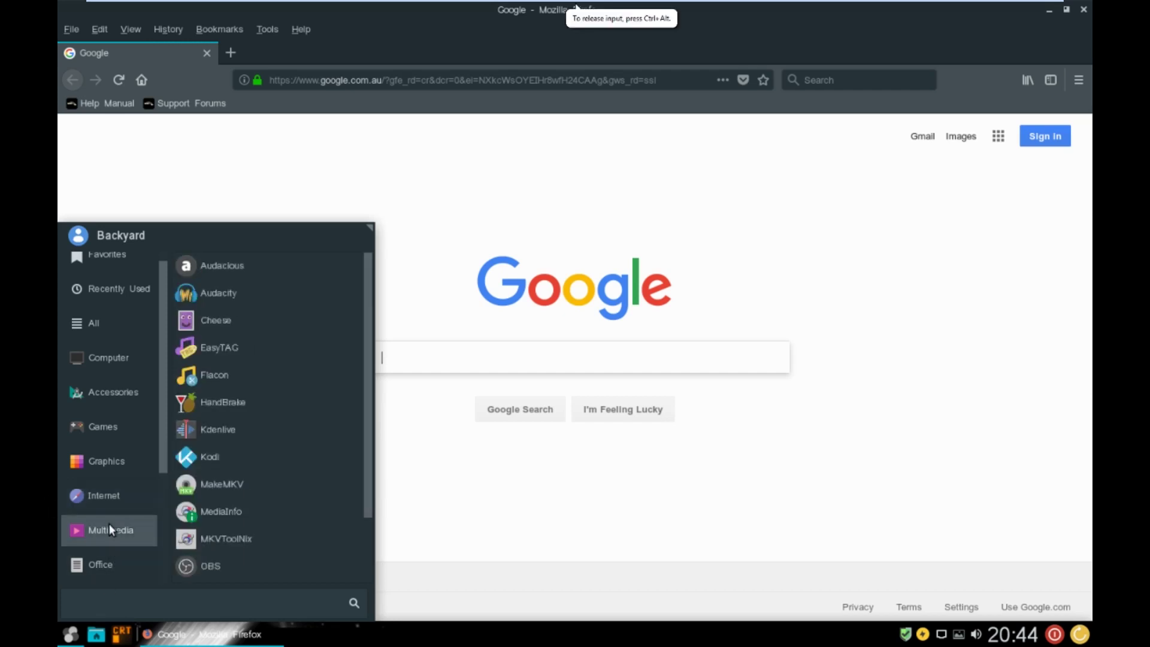
scroll(218, 499, down, 1)
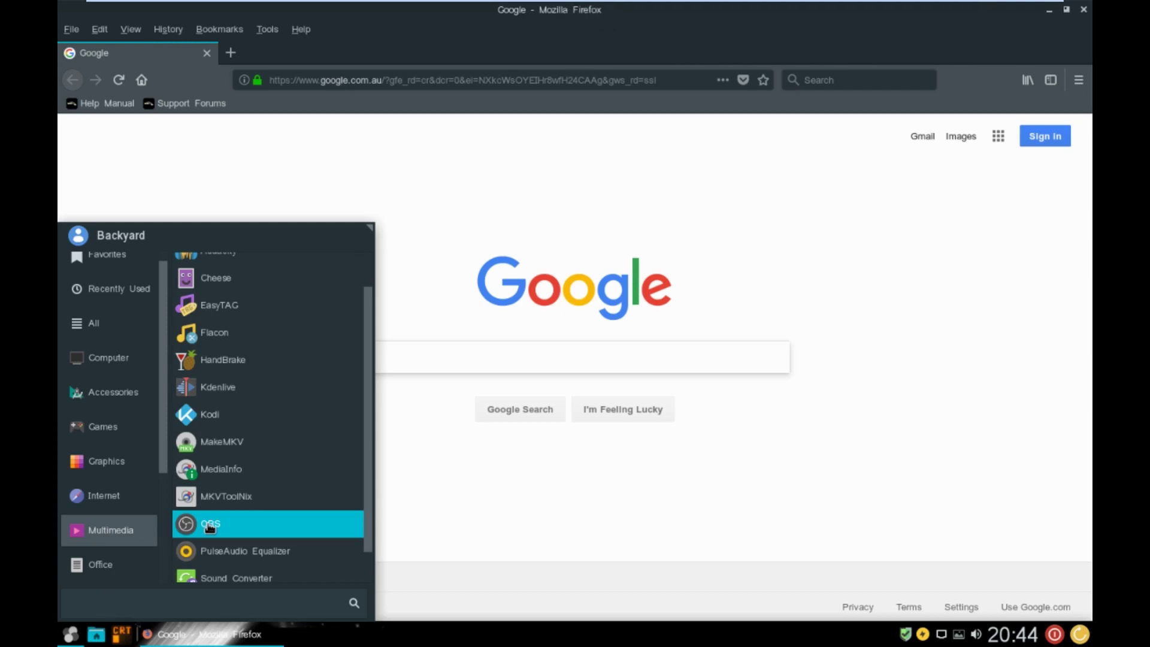
scroll(209, 526, down, 1)
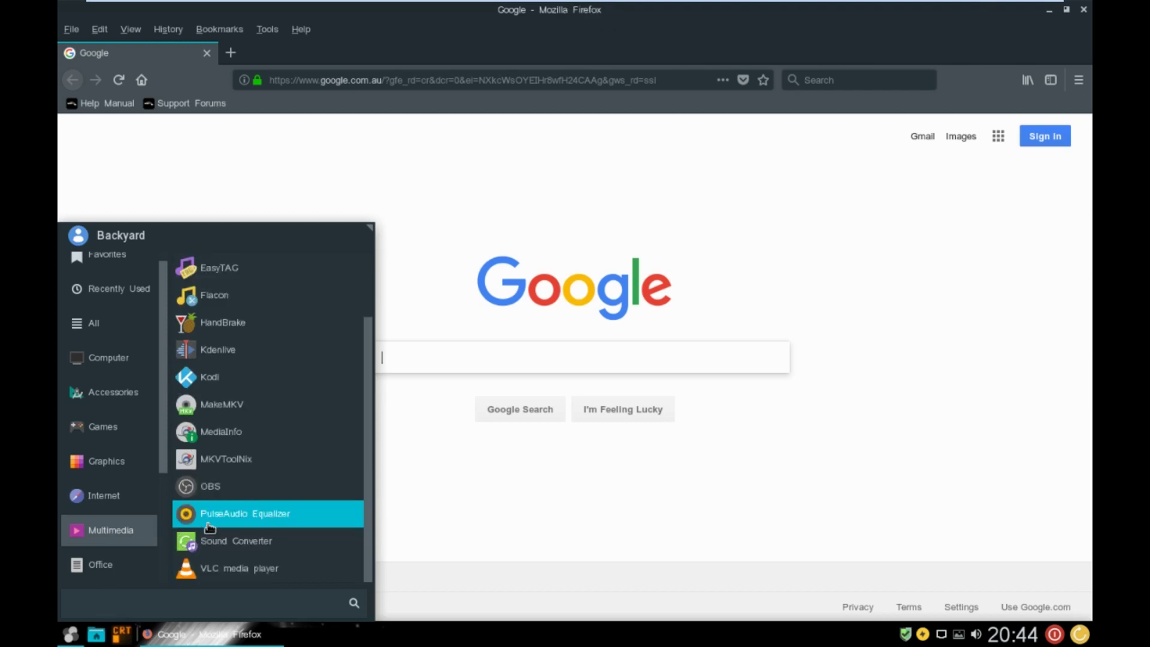
- Launch VLC, then view Firefox 57.0's About information and close Firefox
click(214, 572)
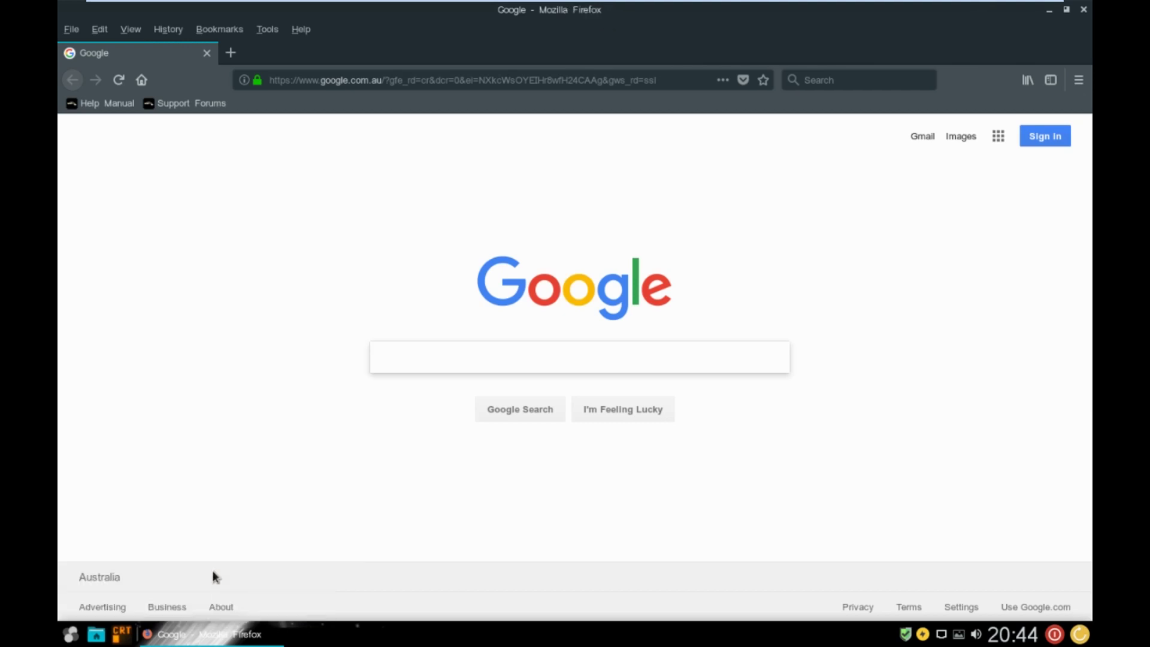
click(306, 33)
click(339, 233)
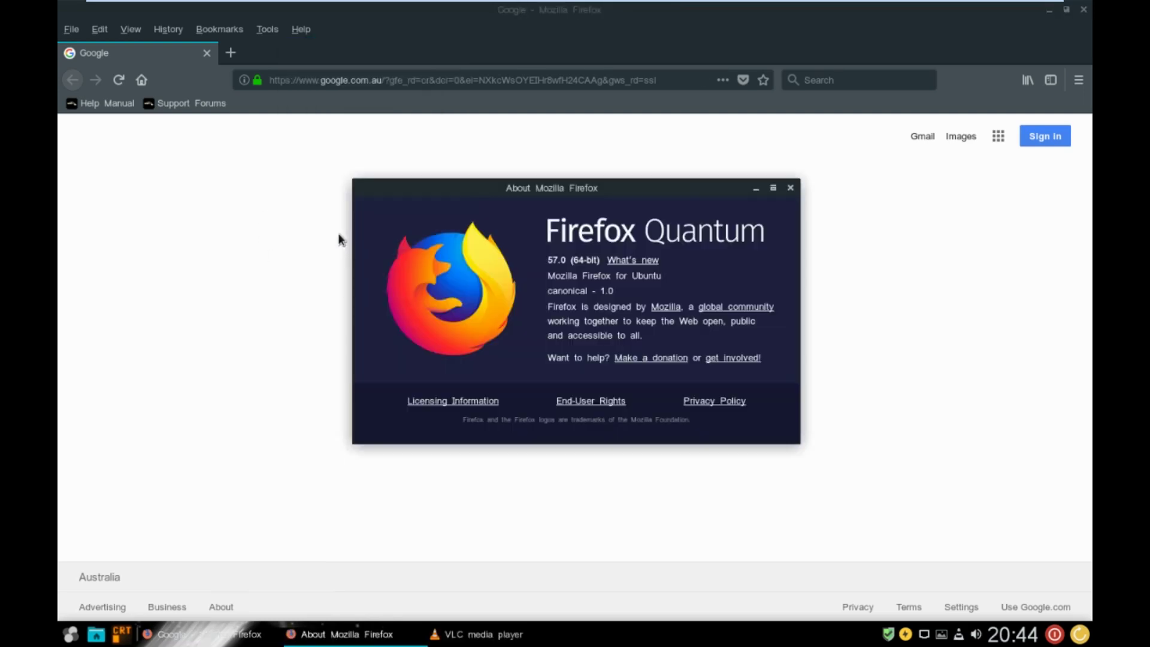
click(790, 187)
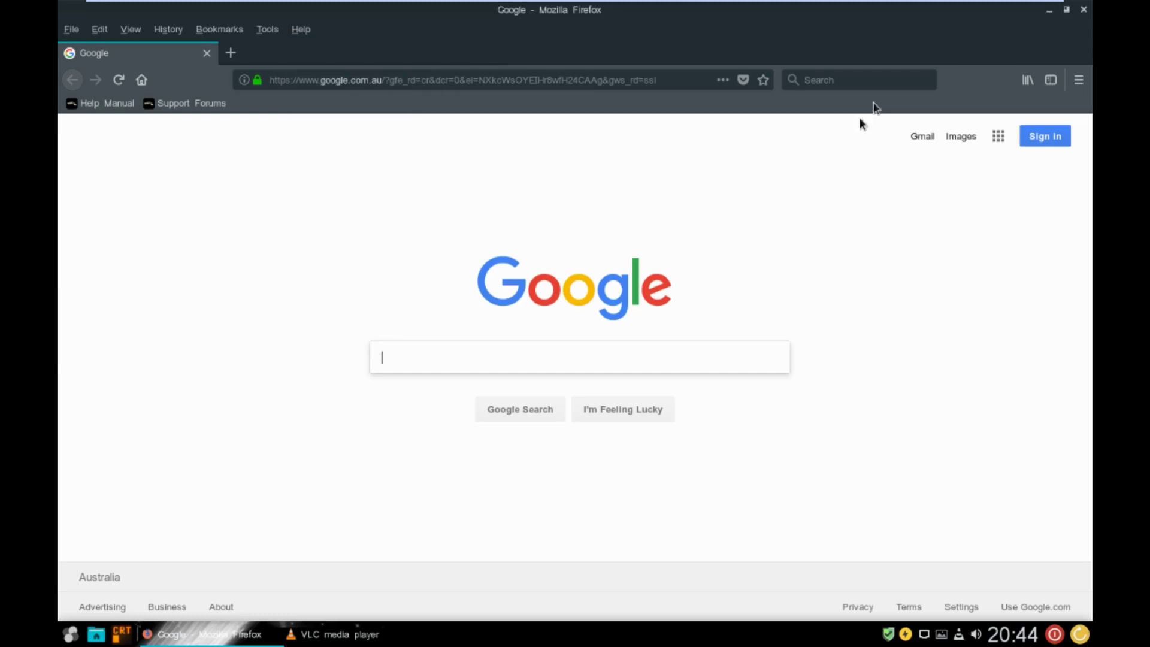
click(1084, 11)
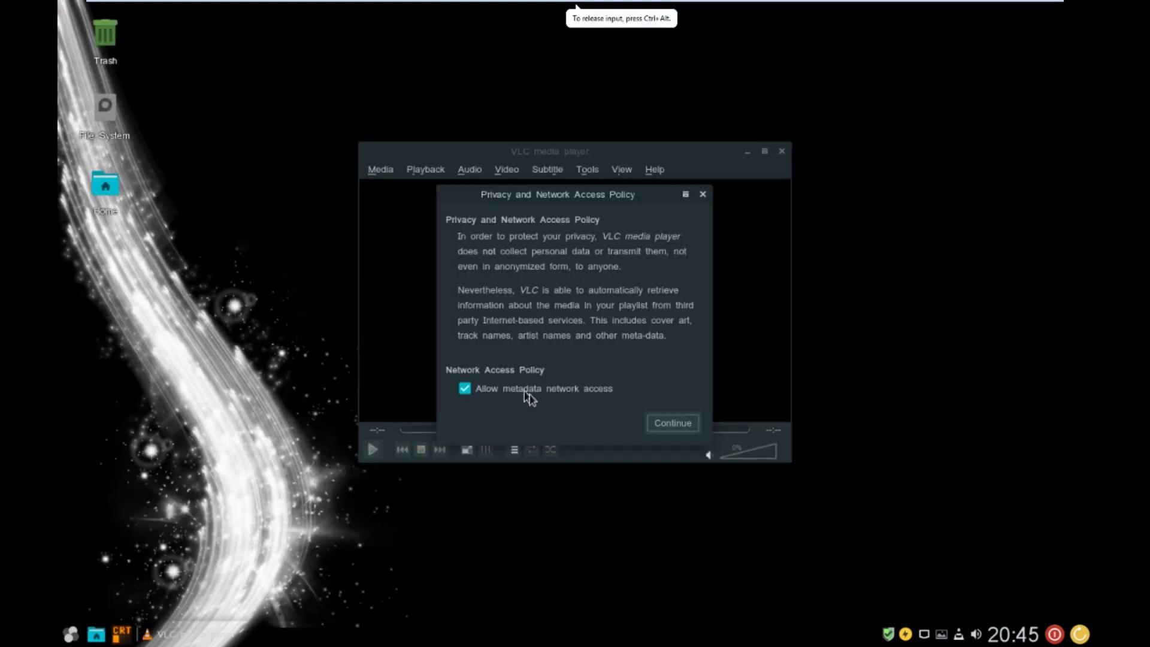
- Accept VLC's network access policy, view VLC 2.2.2's About information, then close VLC
click(670, 419)
click(659, 171)
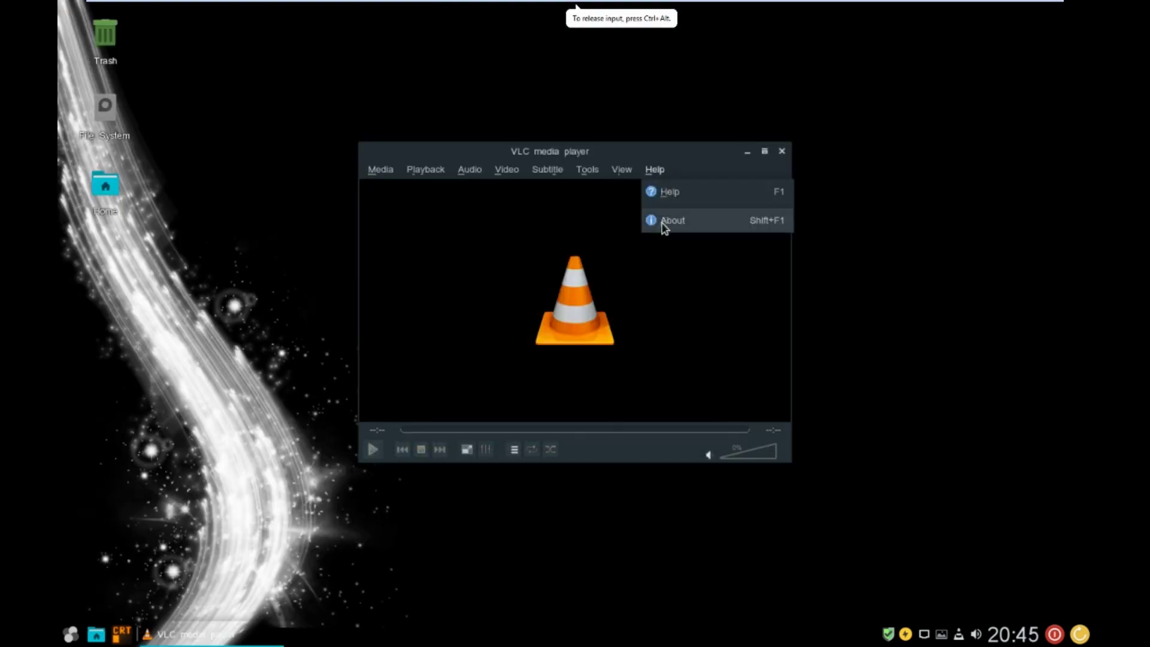
click(662, 226)
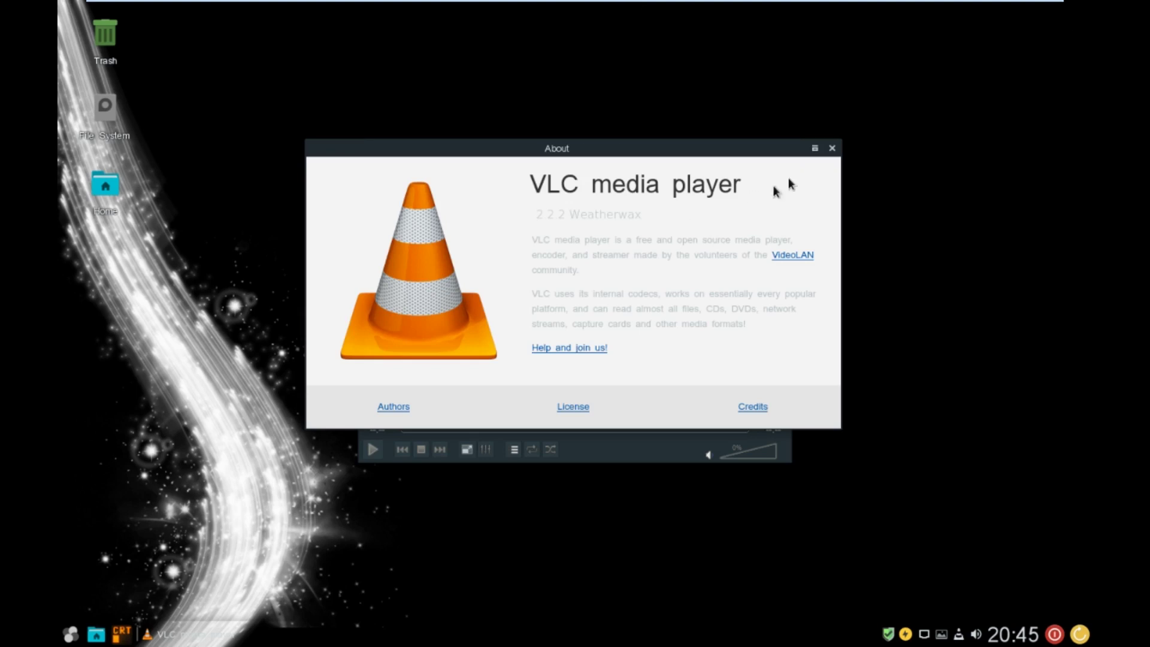
click(831, 148)
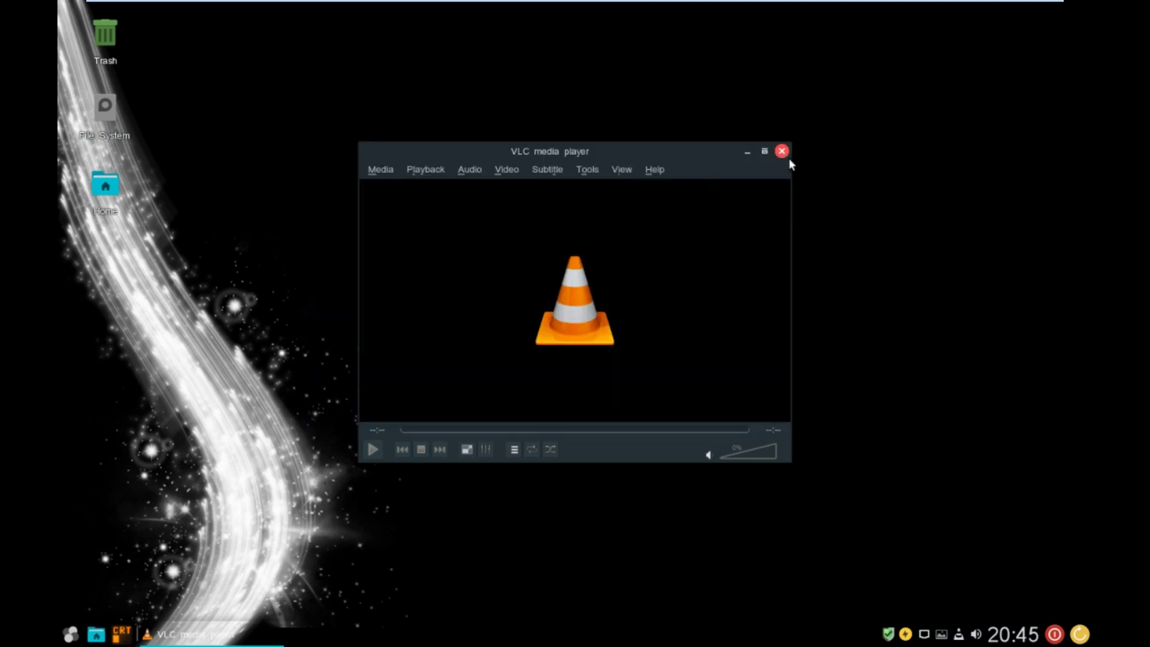
click(781, 151)
- Open the application menu and go through Settings to the System category listing Aptik, BleachBit and Disks
click(70, 635)
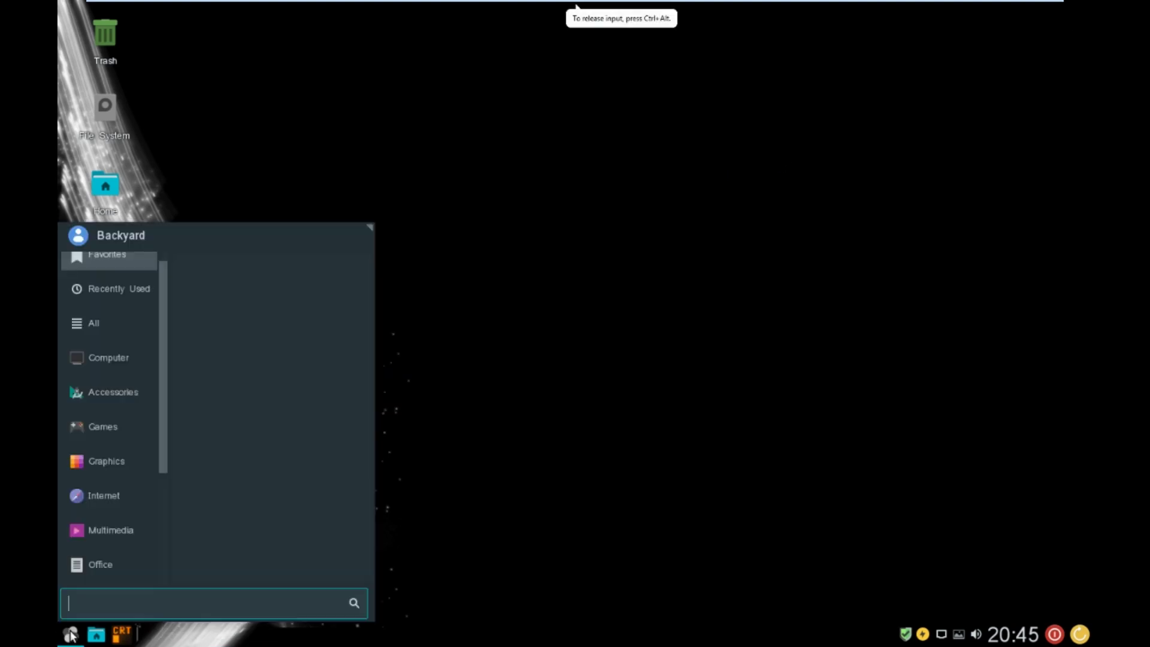
scroll(102, 510, down, 5)
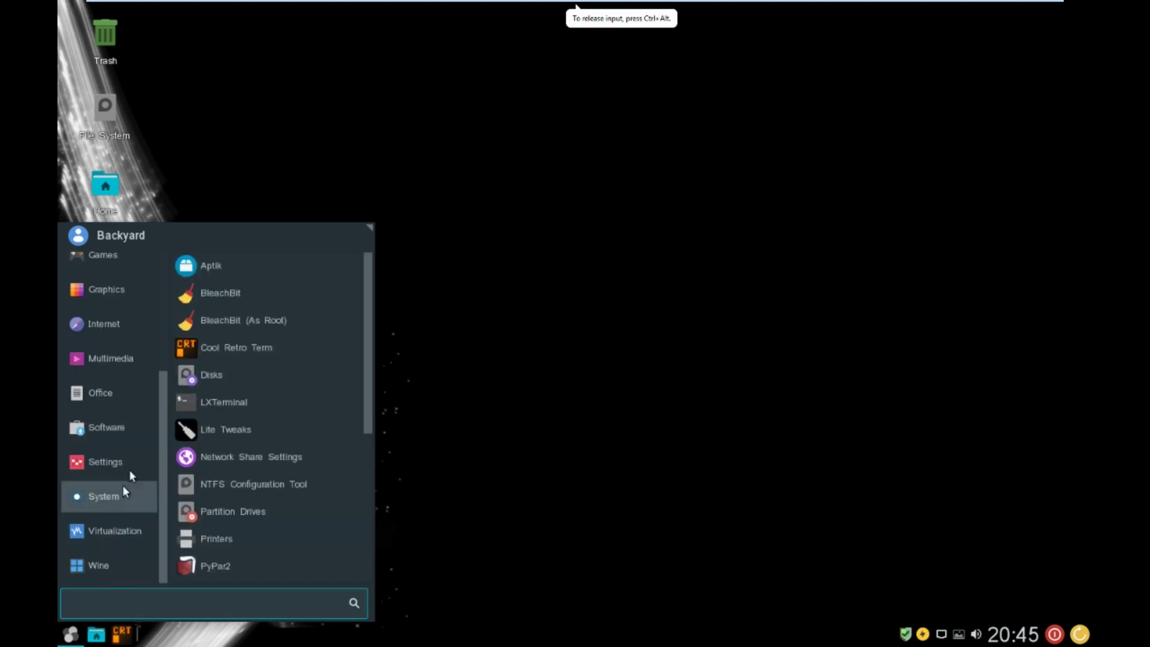
mouse_move(120, 392)
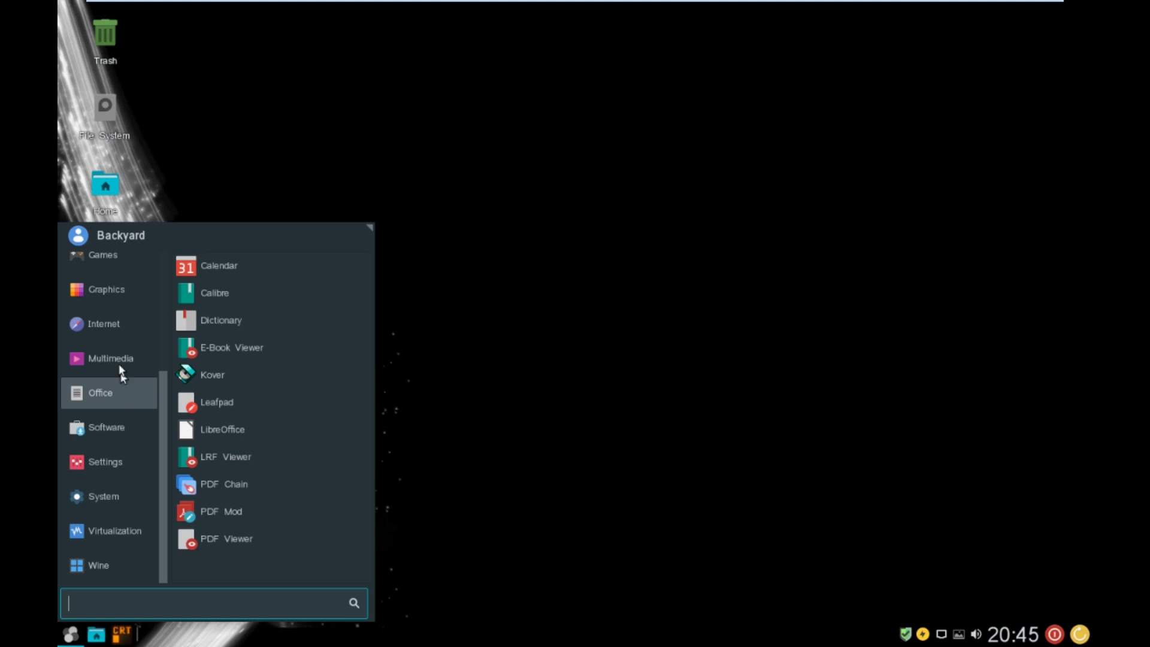
mouse_move(99, 452)
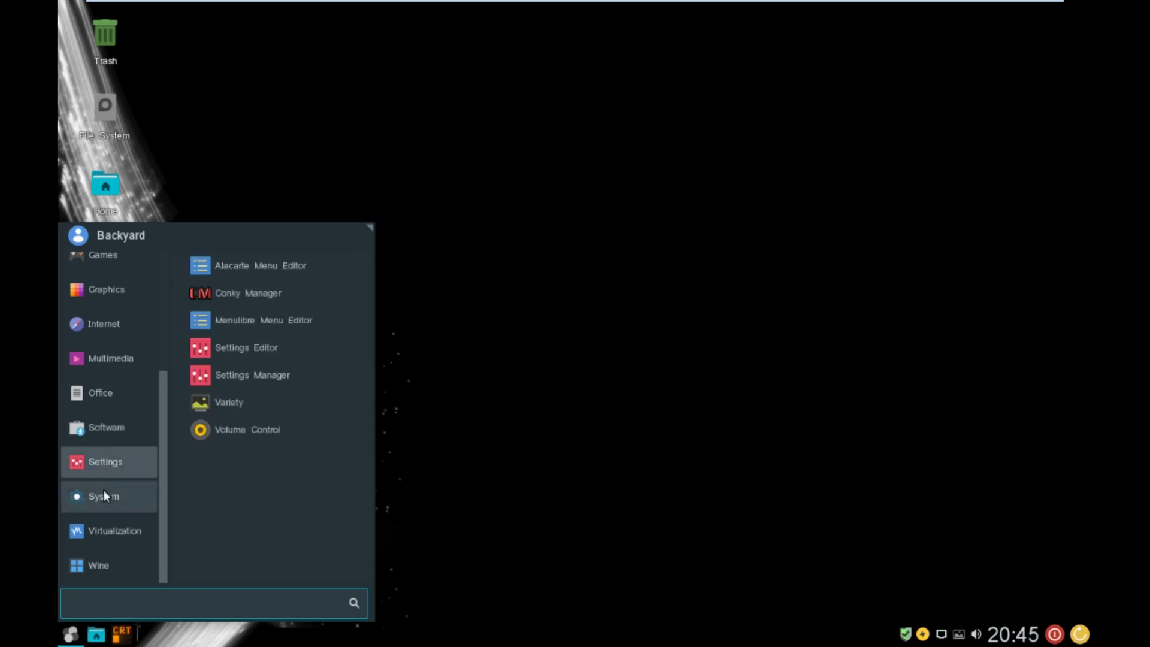
mouse_move(103, 490)
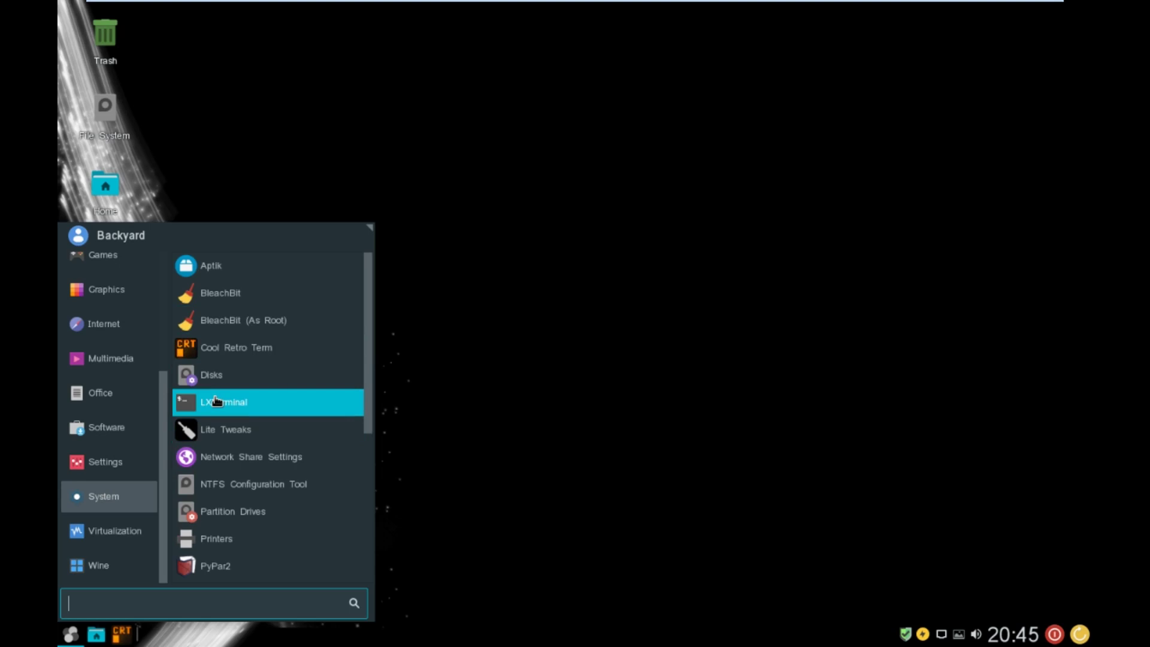
- Launch Cool Retro Term, run htop, and widen the window to reveal the MEM% column
click(245, 355)
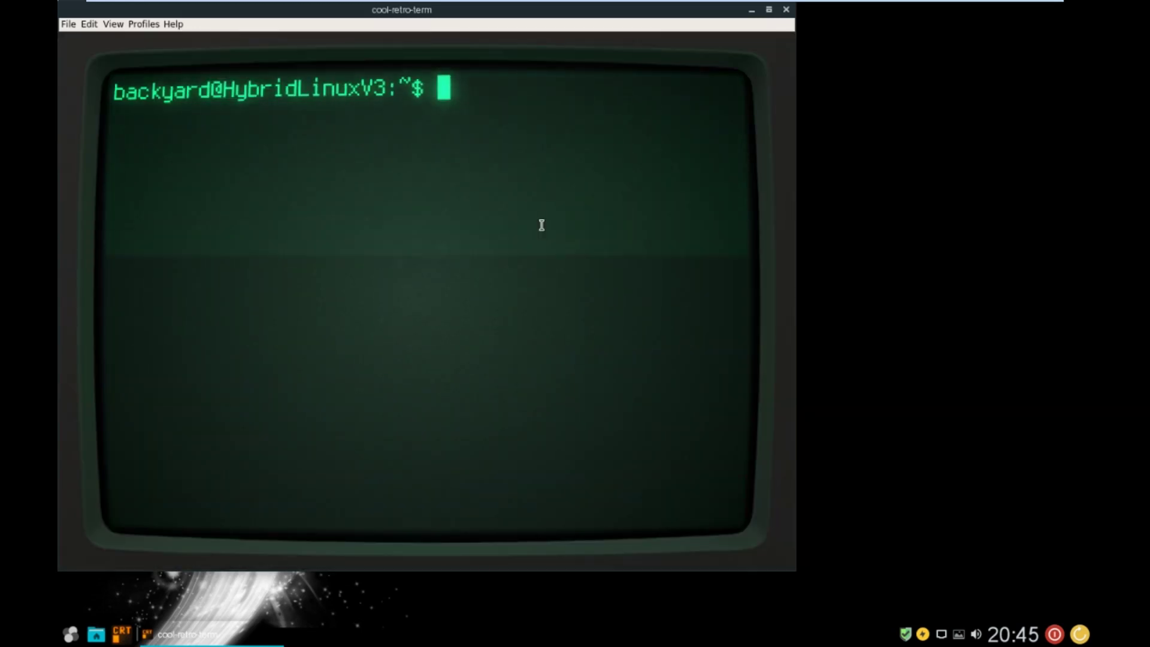
text(htop)
key(Return)
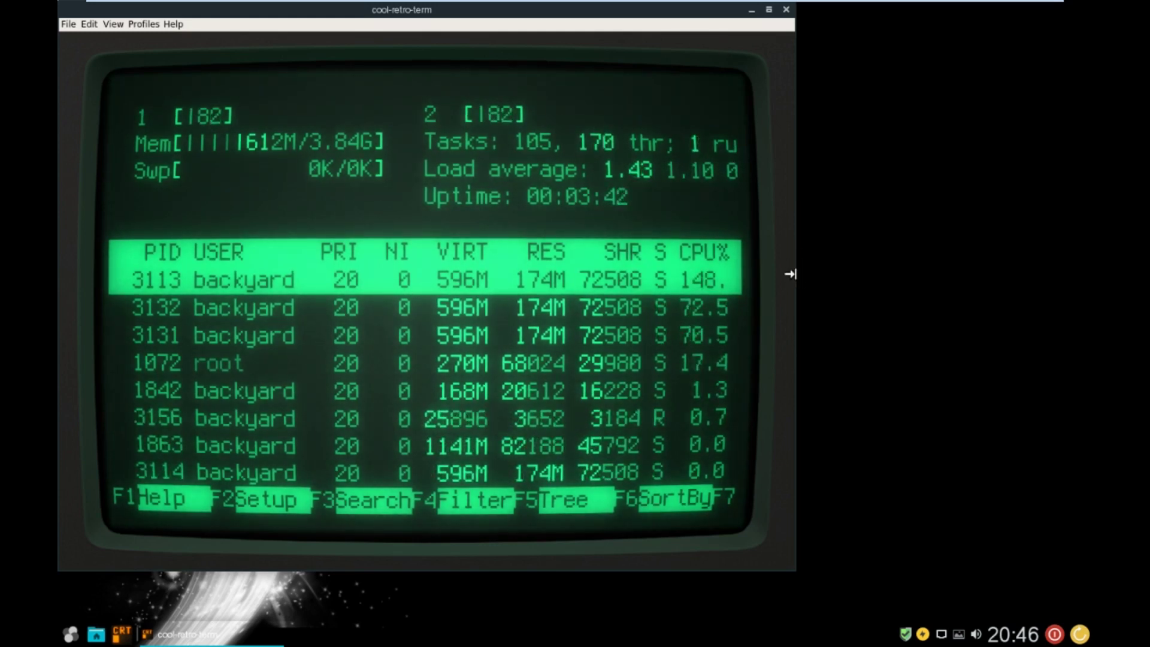
drag(791, 273, 897, 282)
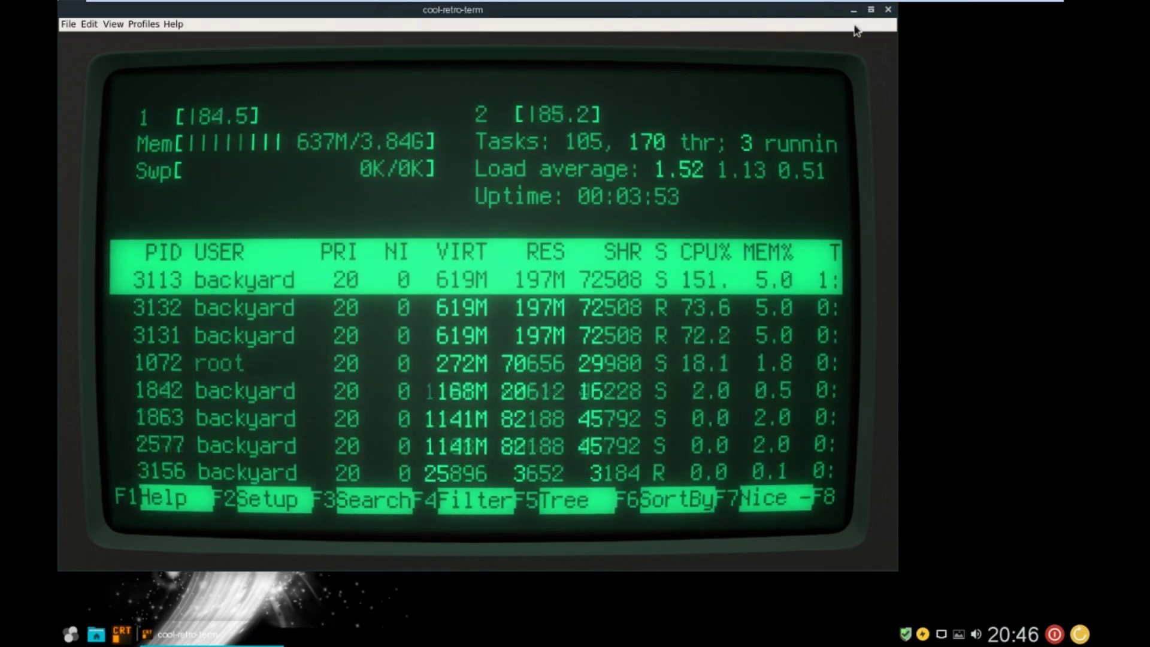
- Close Cool Retro Term and launch LXTerminal from the System menu
click(888, 9)
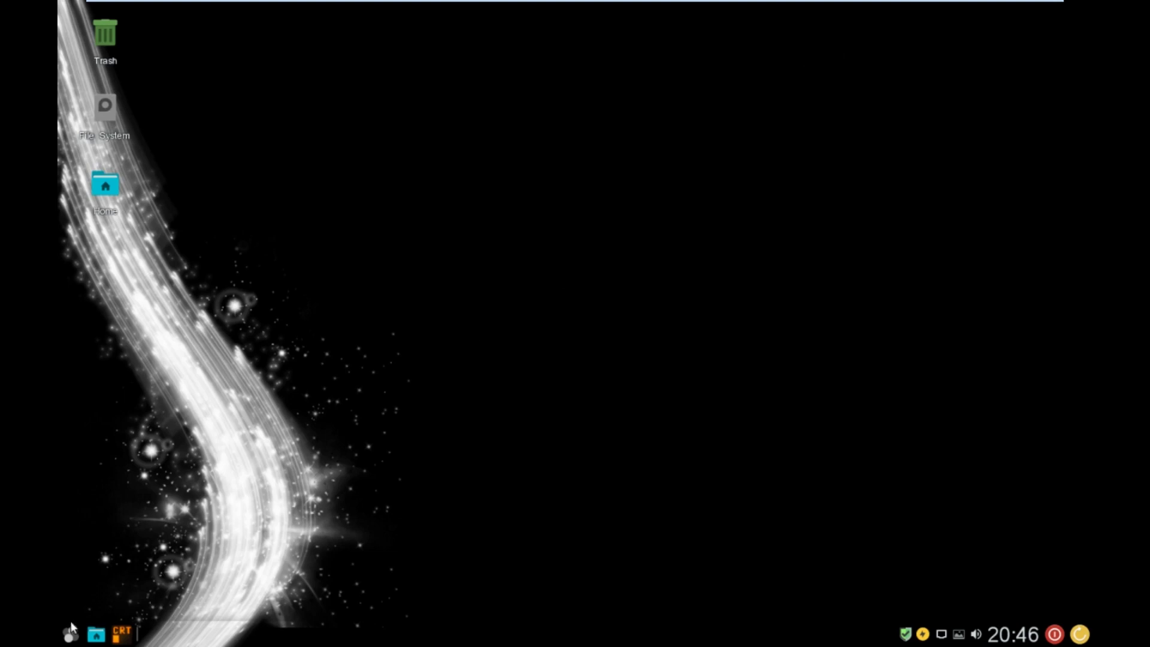
click(70, 634)
mouse_move(91, 495)
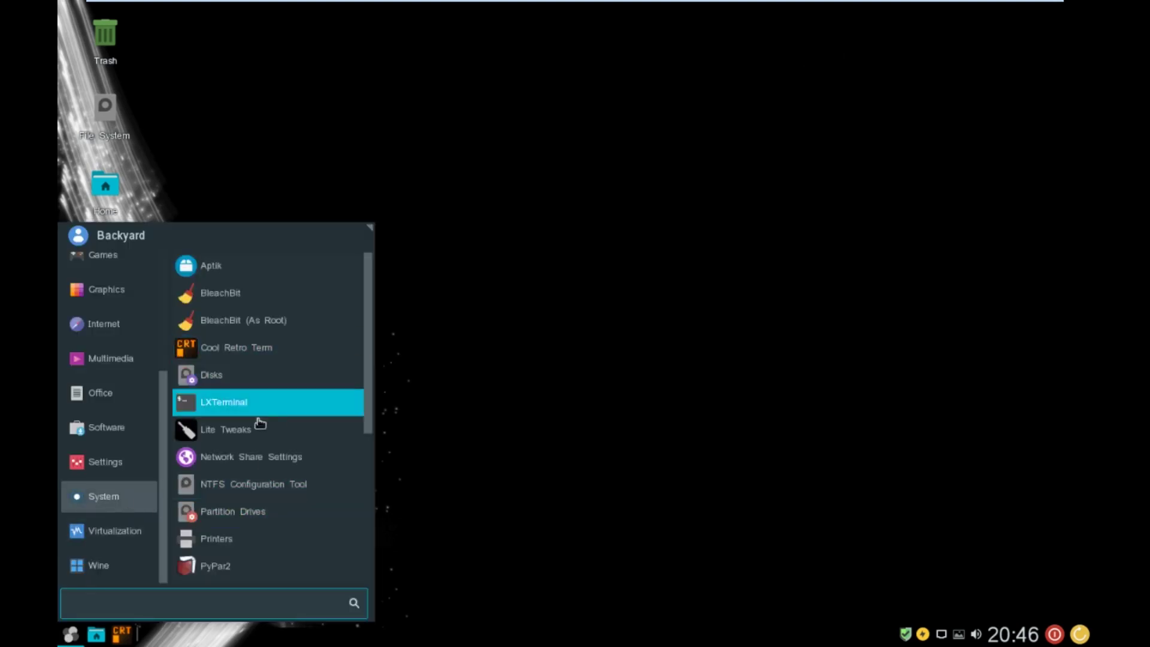
click(270, 400)
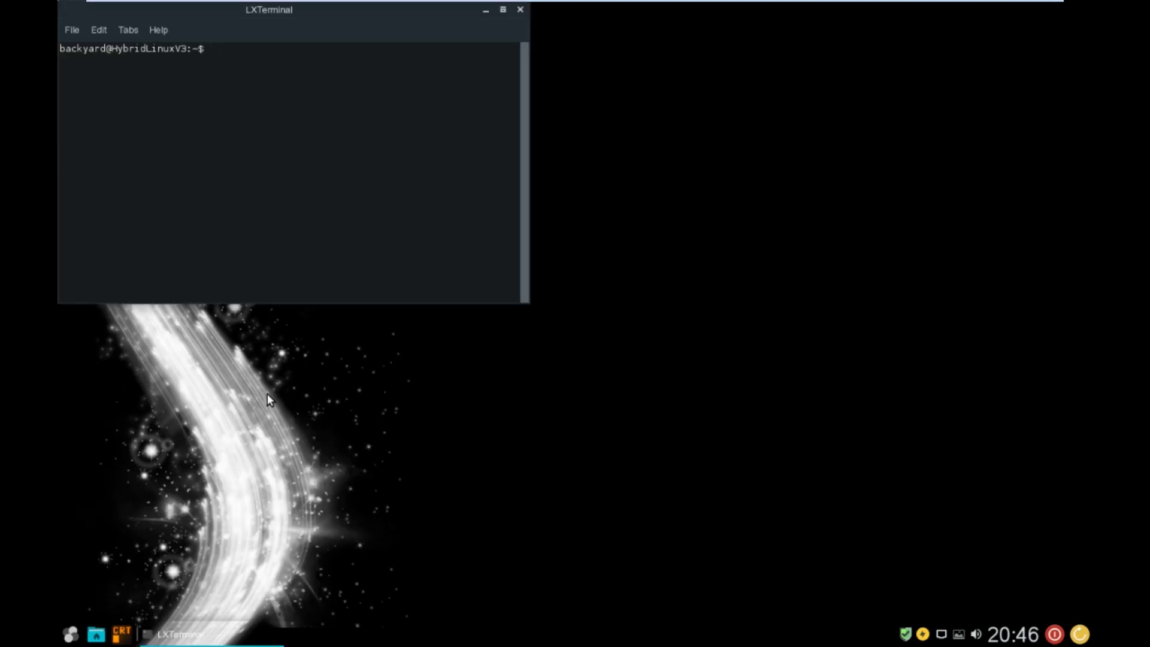
- Run uname -a to confirm kernel 4.4.0-102-generic, then close LXTerminal
text(ua)
key(BackSpace)
text(name -a)
key(Return)
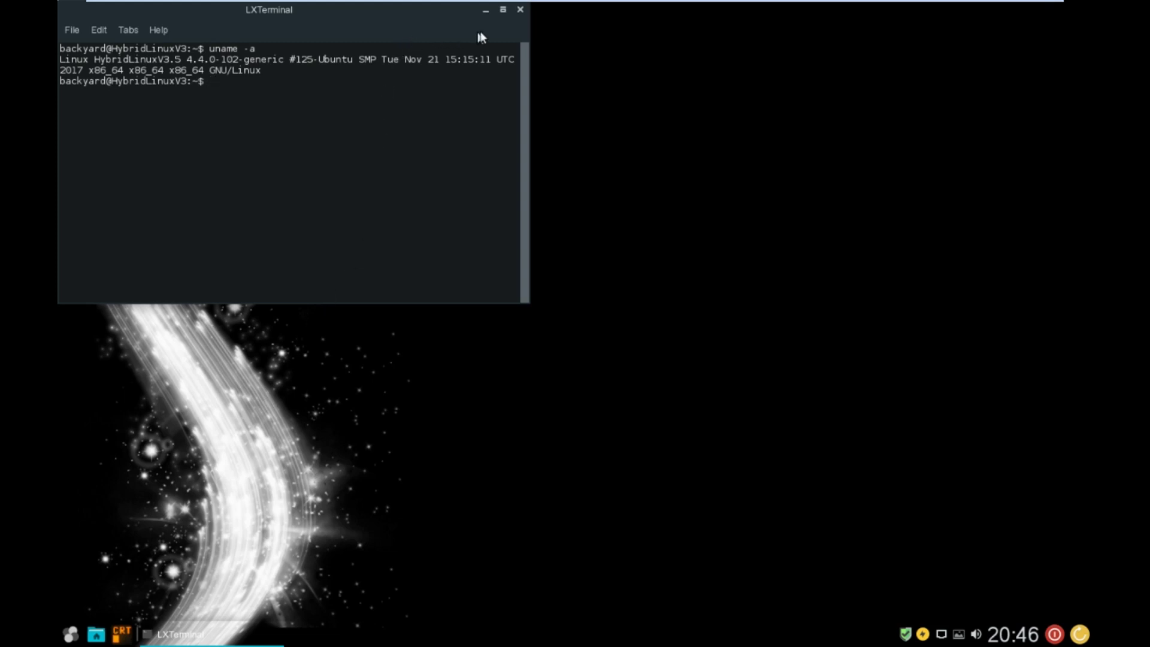
click(521, 11)
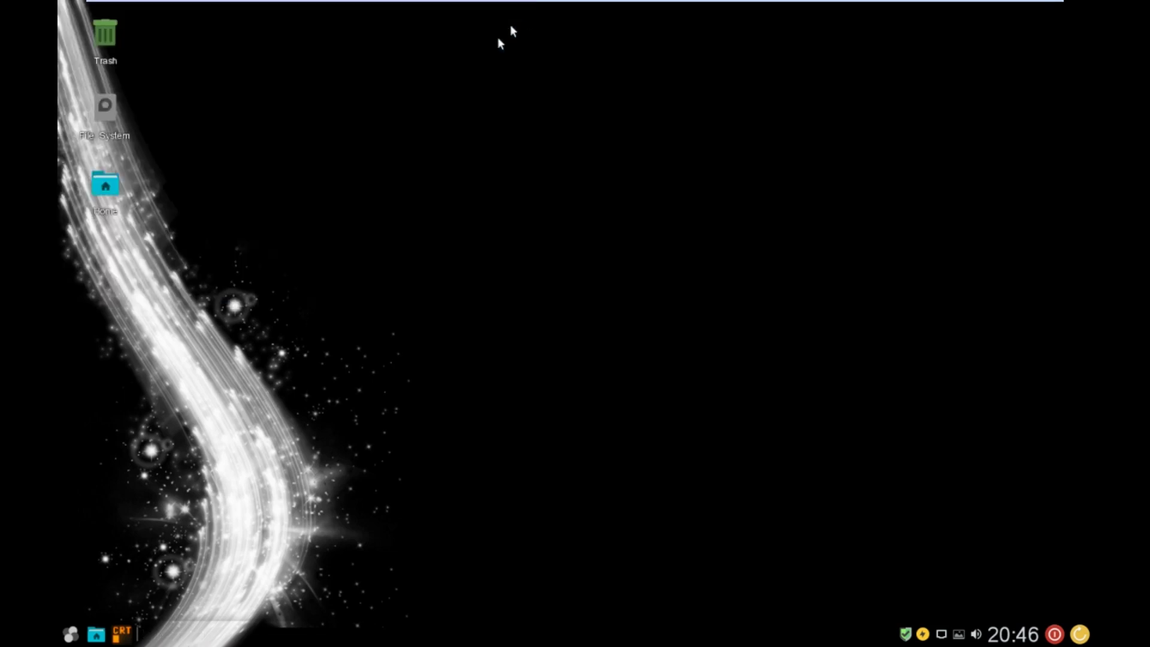
- Browse the Wine, Virtualization, System, Settings and Software app categories, then dismiss the menu
click(72, 636)
click(92, 563)
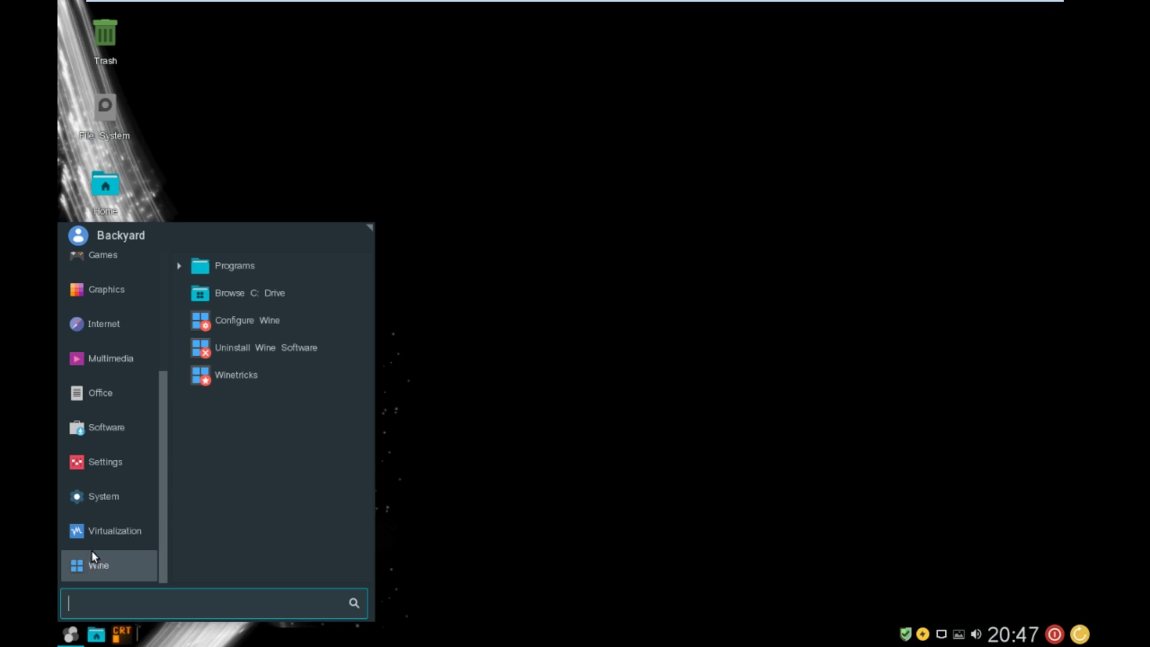
click(92, 546)
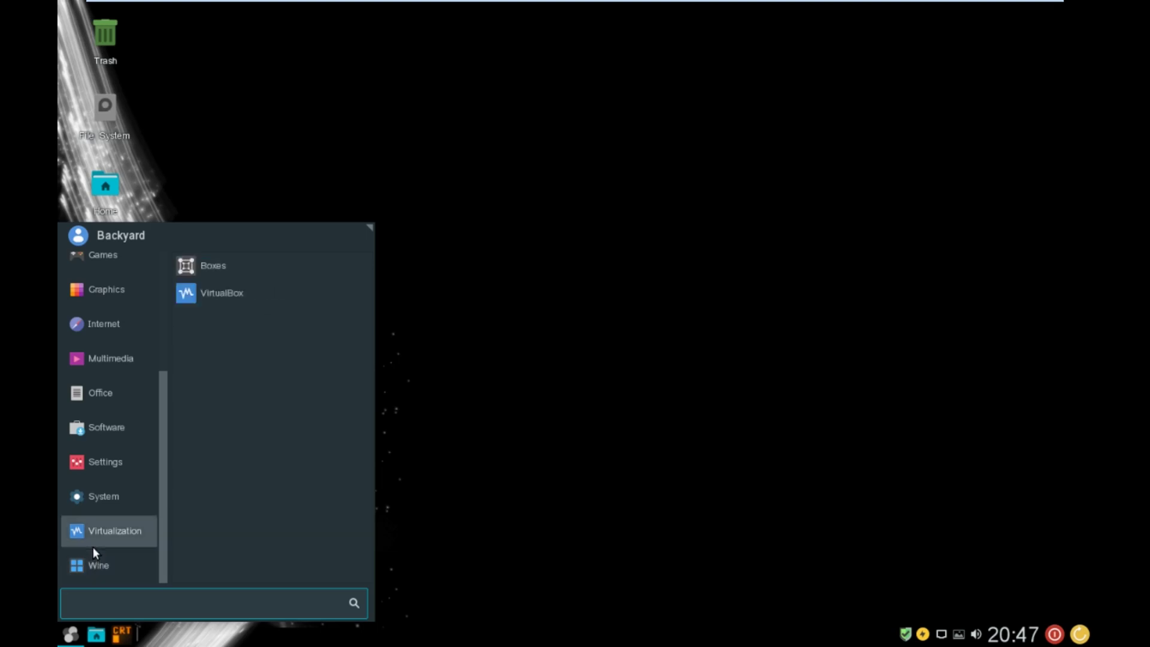
click(97, 501)
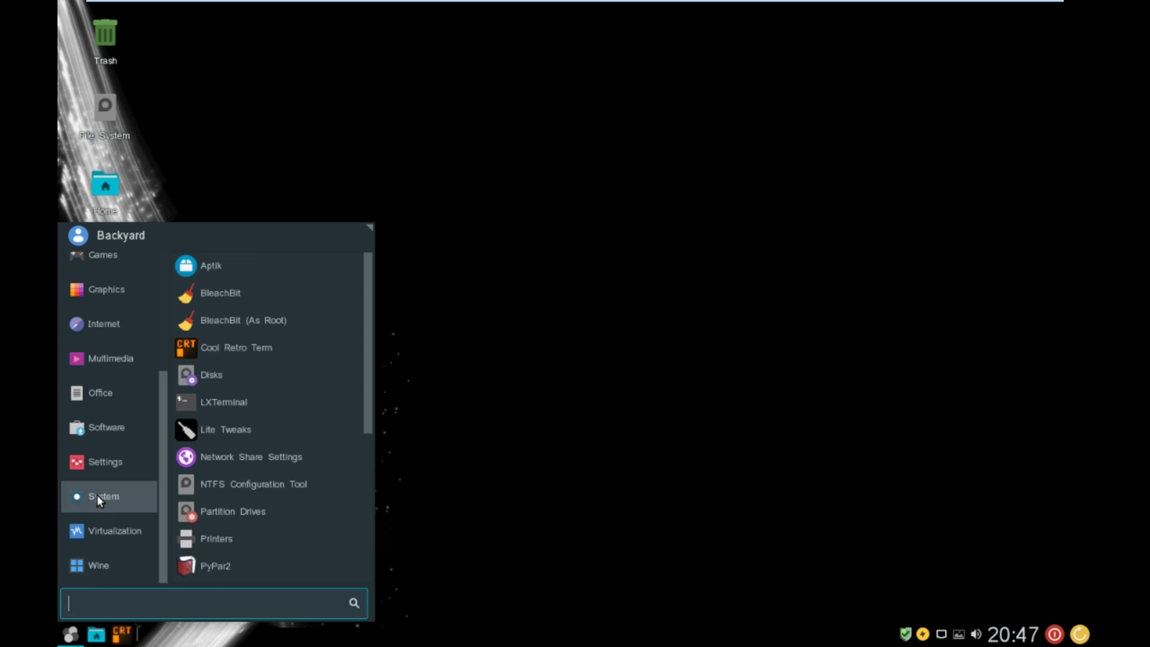
scroll(269, 492, down, 1)
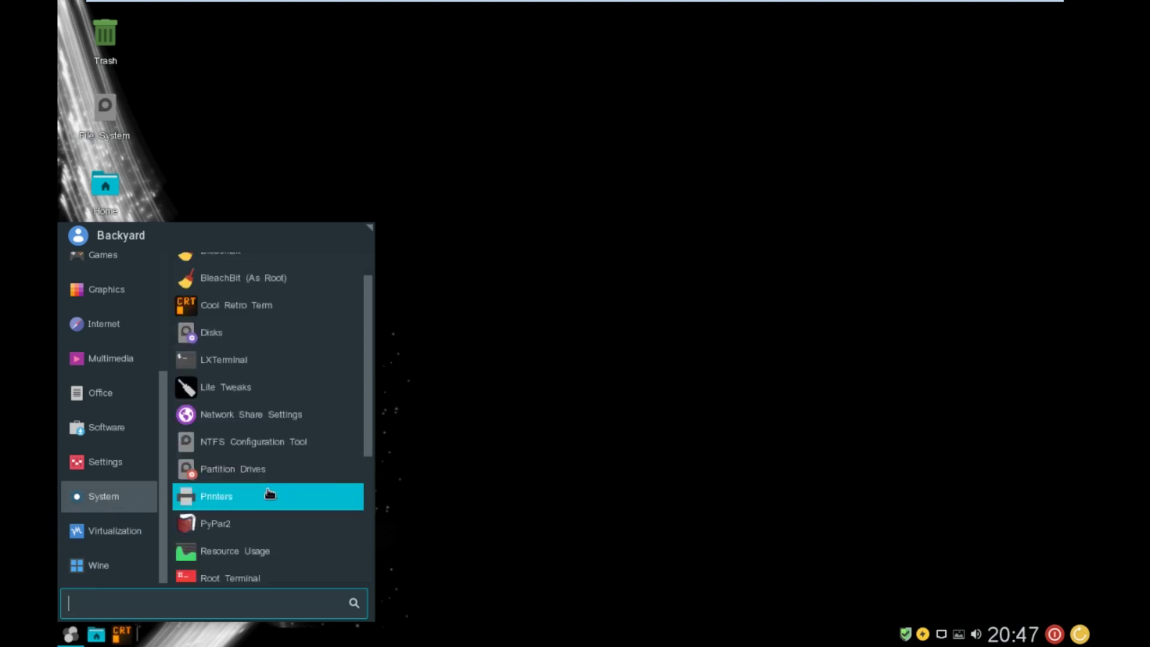
scroll(269, 503, down, 3)
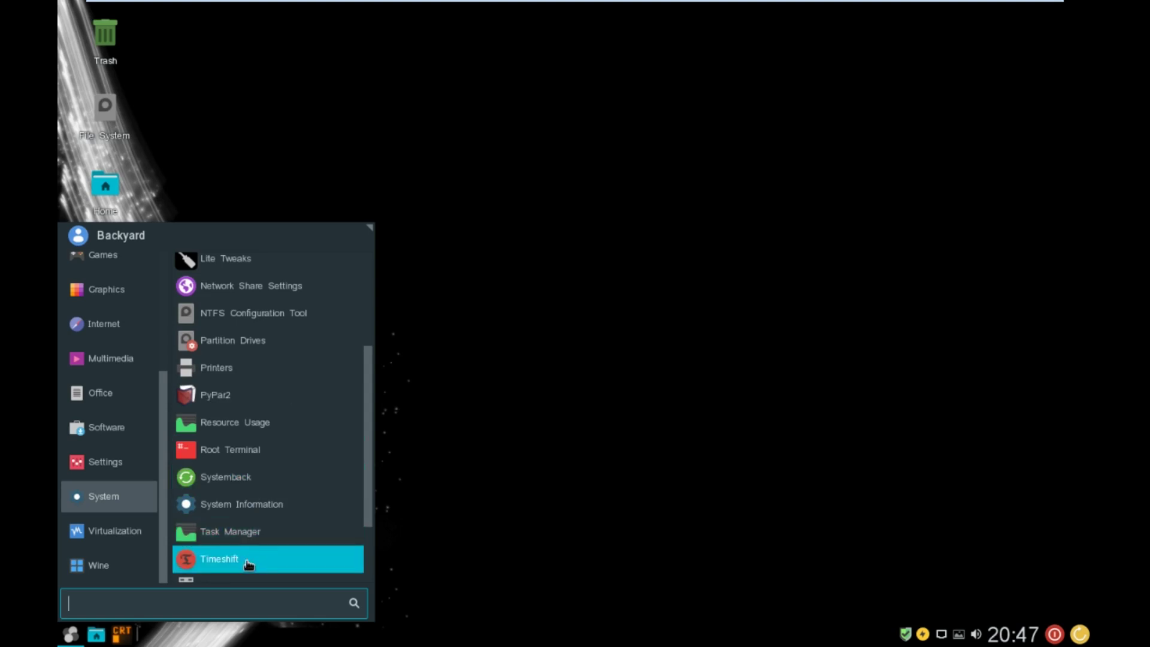
scroll(248, 565, down, 2)
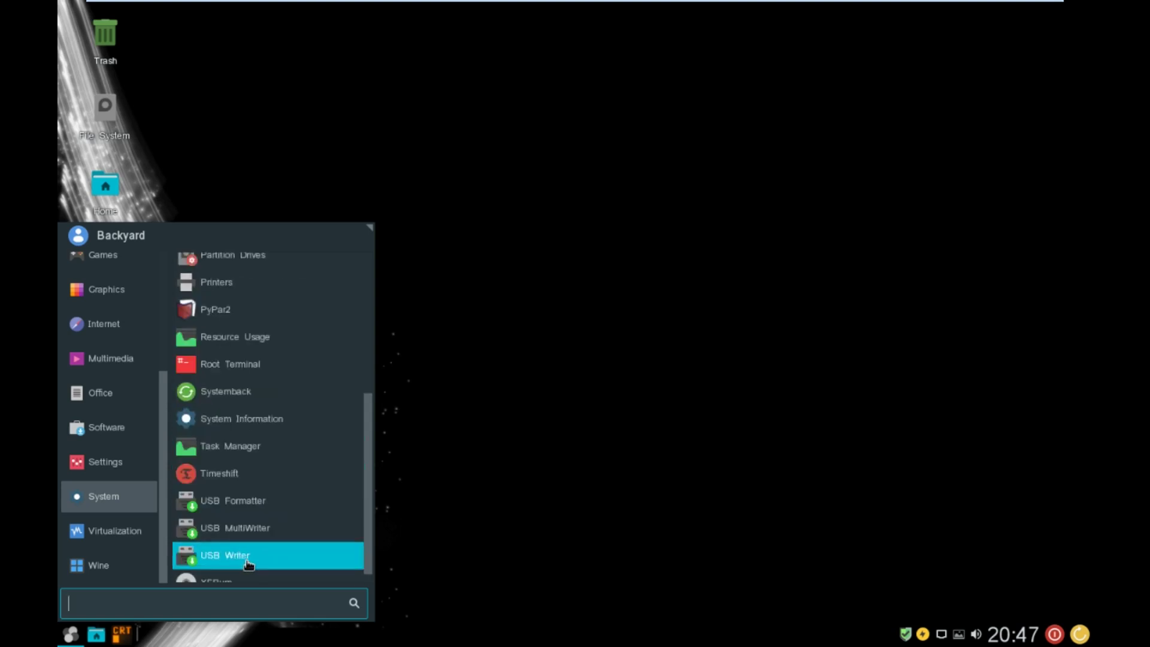
scroll(248, 564, down, 1)
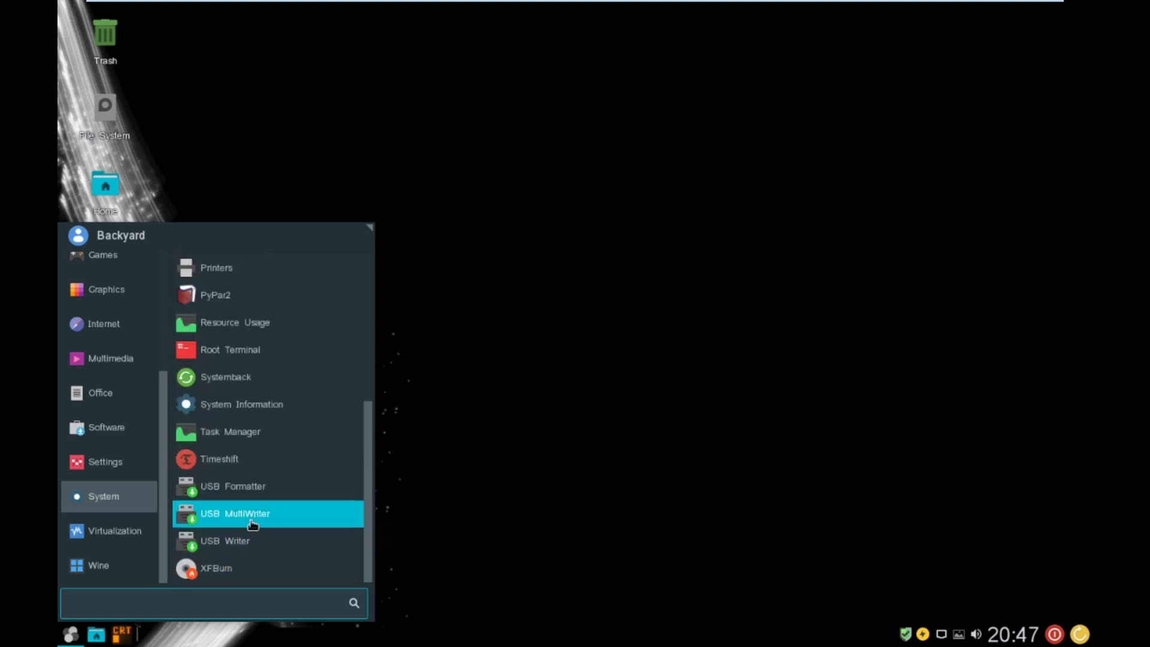
click(84, 465)
click(101, 437)
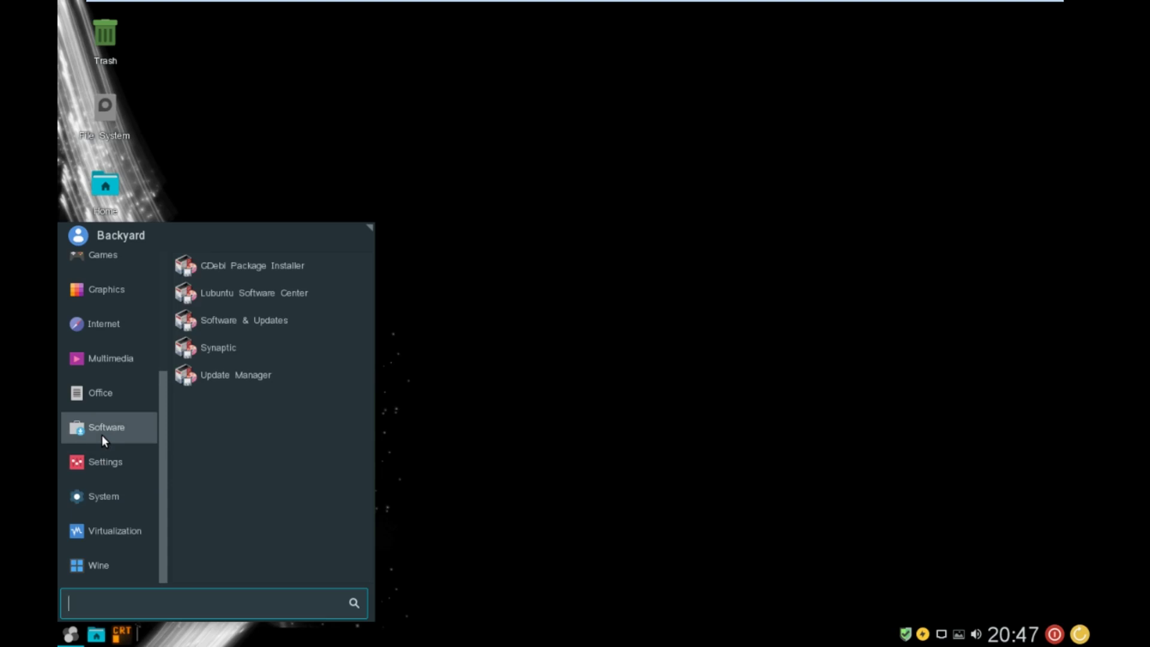
click(702, 350)
- Open the desktop background settings and try the rocky seashore, sunset beach and dark wallpapers
right_click(545, 238)
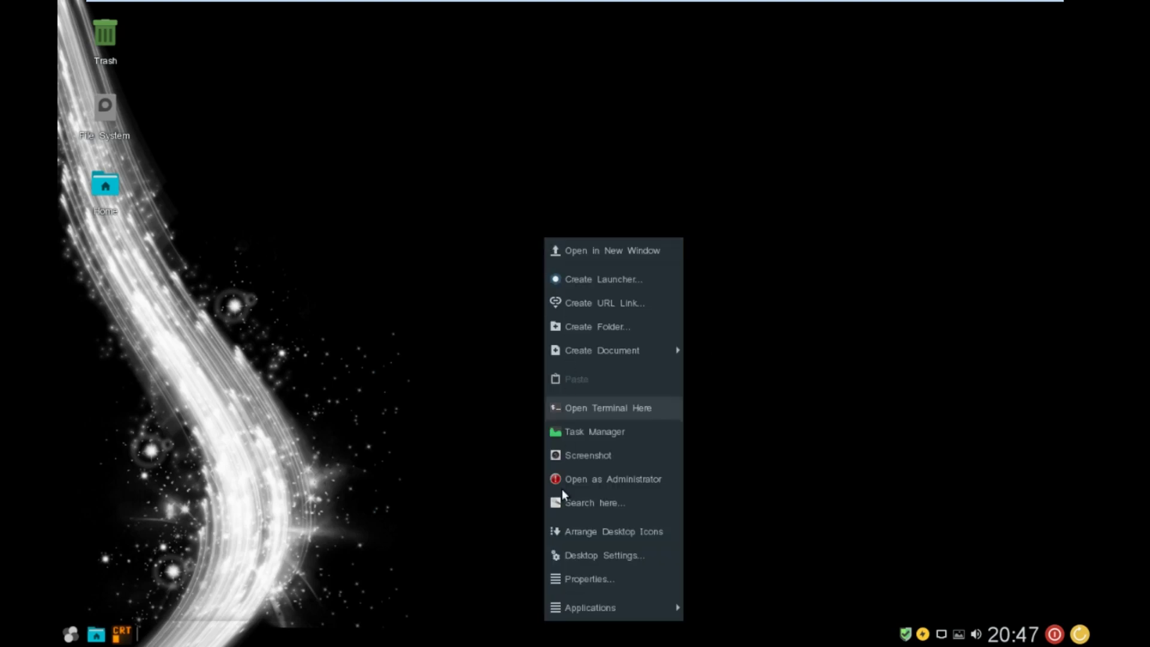
click(576, 556)
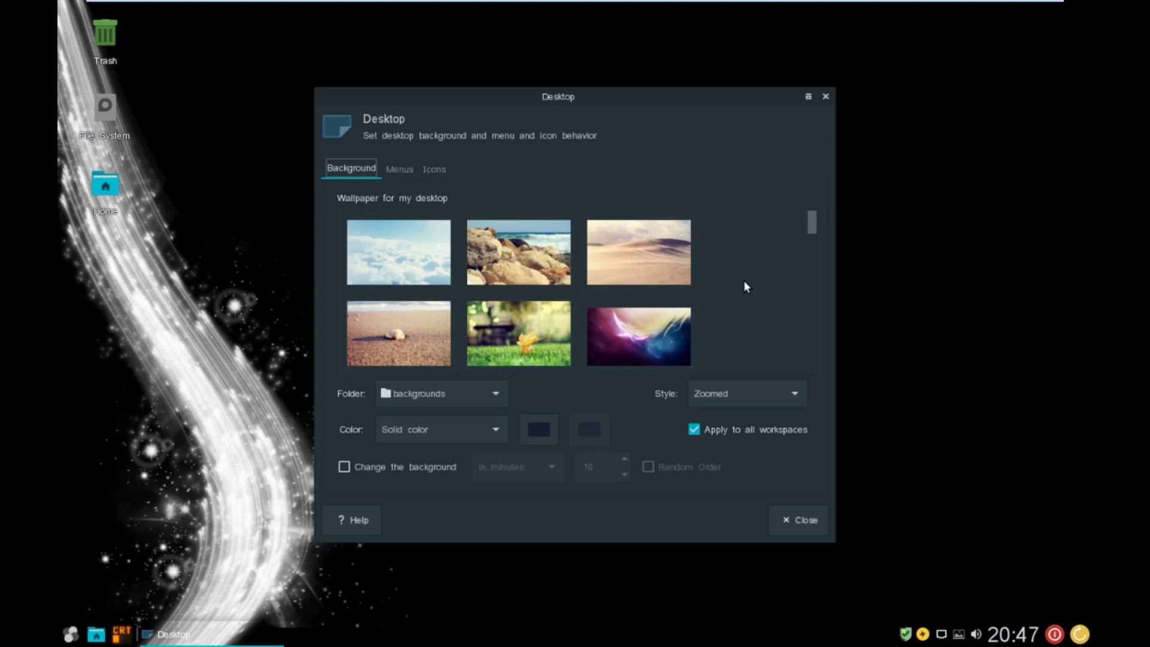
click(530, 264)
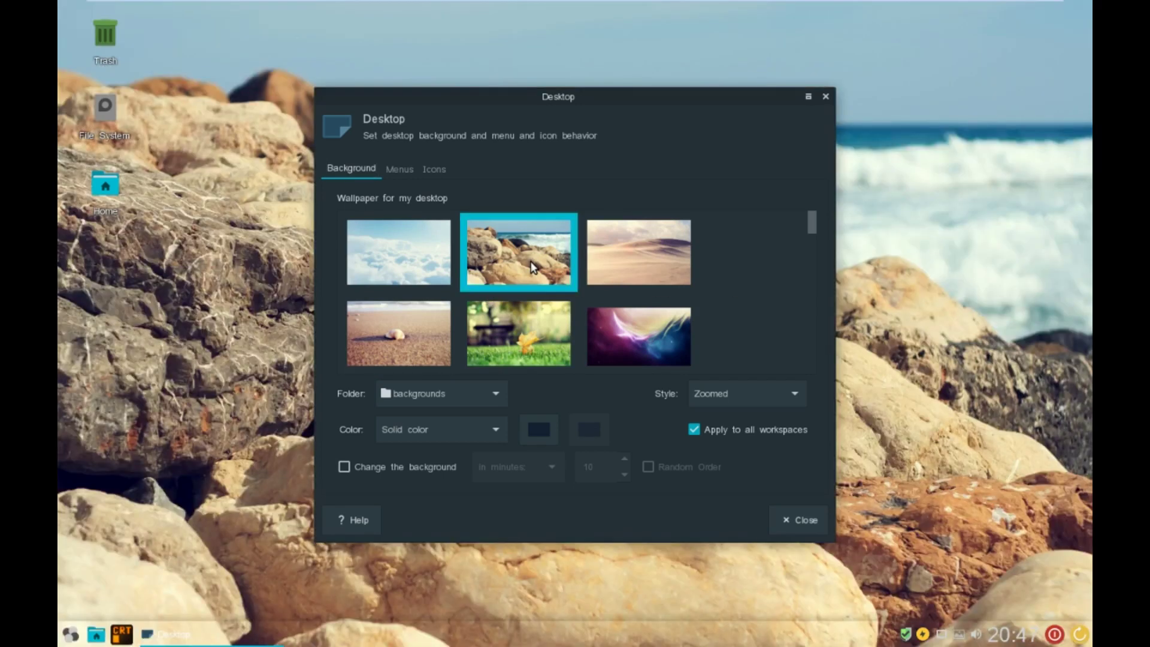
scroll(531, 268, down, 5)
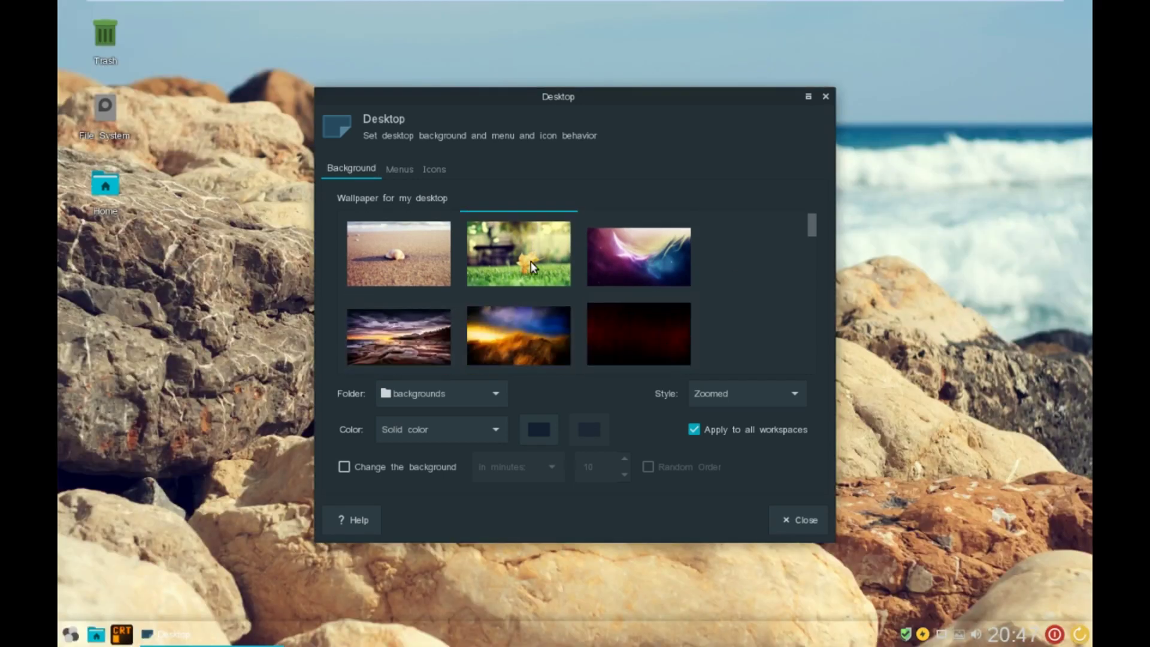
click(389, 262)
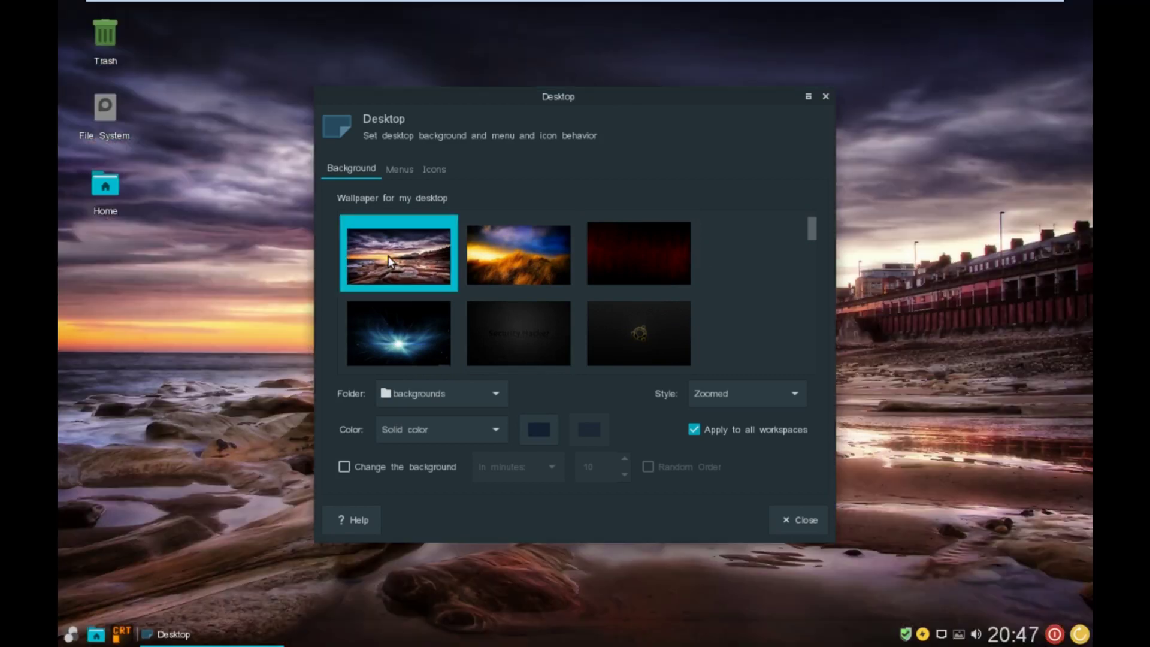
scroll(499, 275, down, 4)
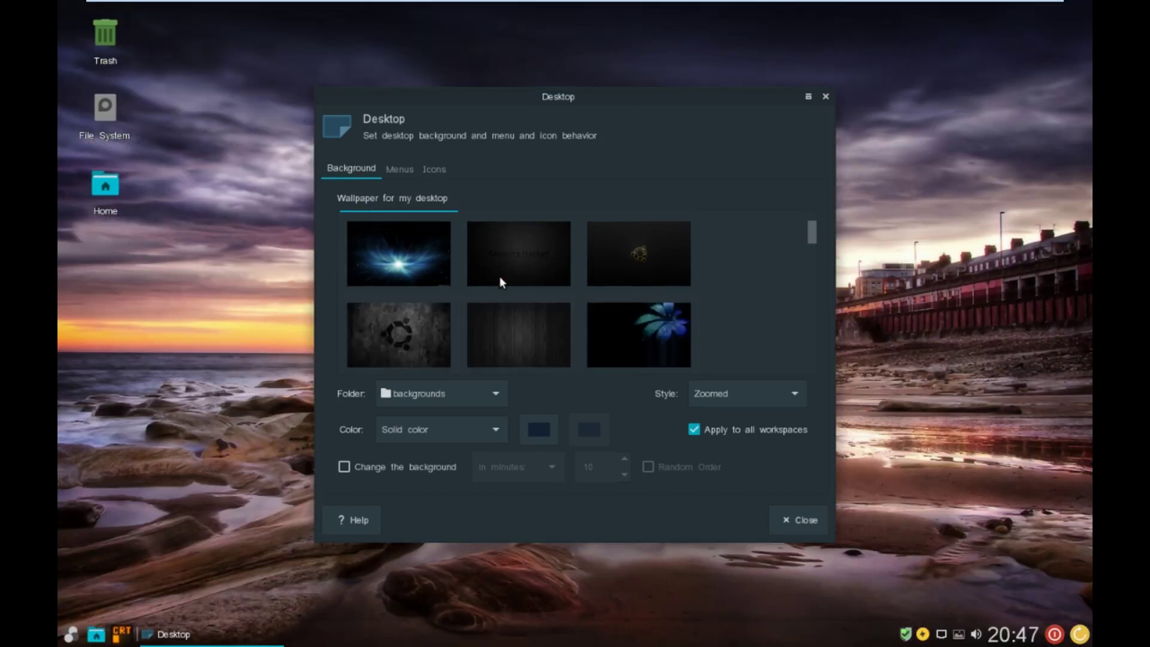
scroll(500, 276, down, 8)
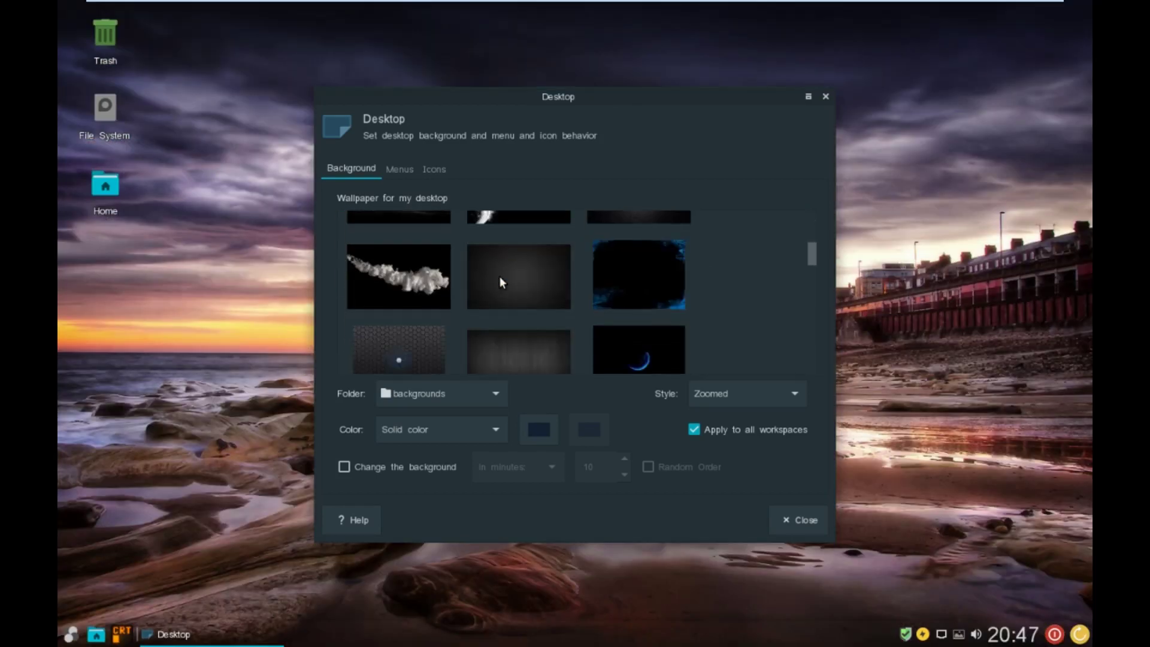
scroll(500, 276, down, 8)
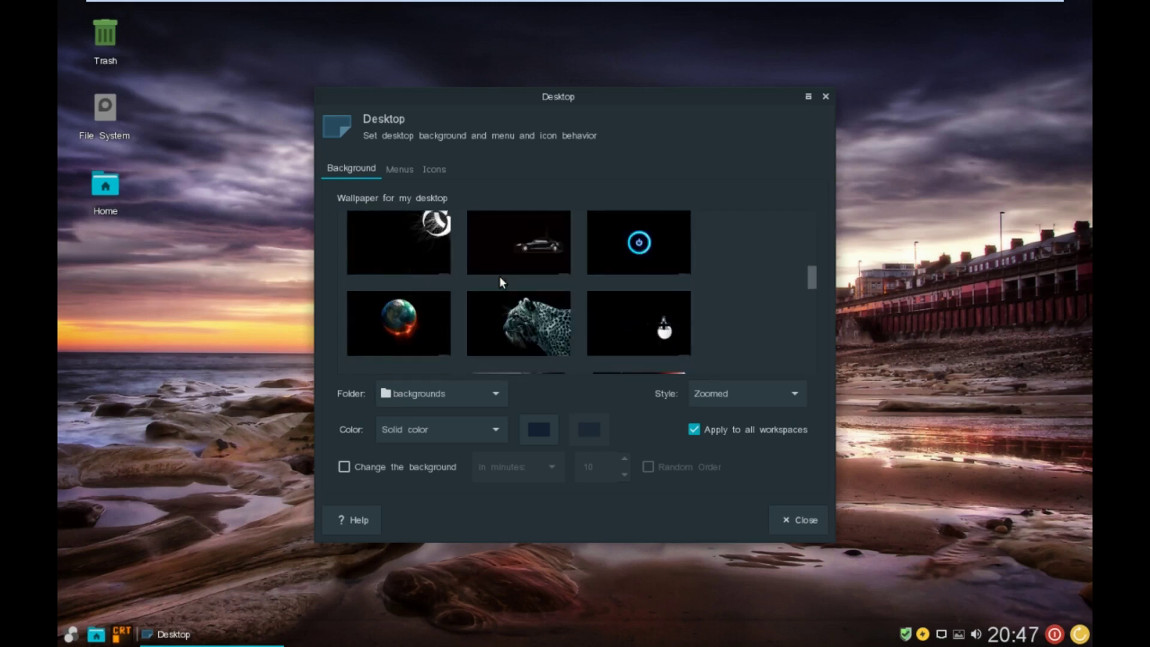
click(515, 215)
- Try the city skyline, orange sunset, red canyon and turquoise lake wallpapers
scroll(523, 293, down, 5)
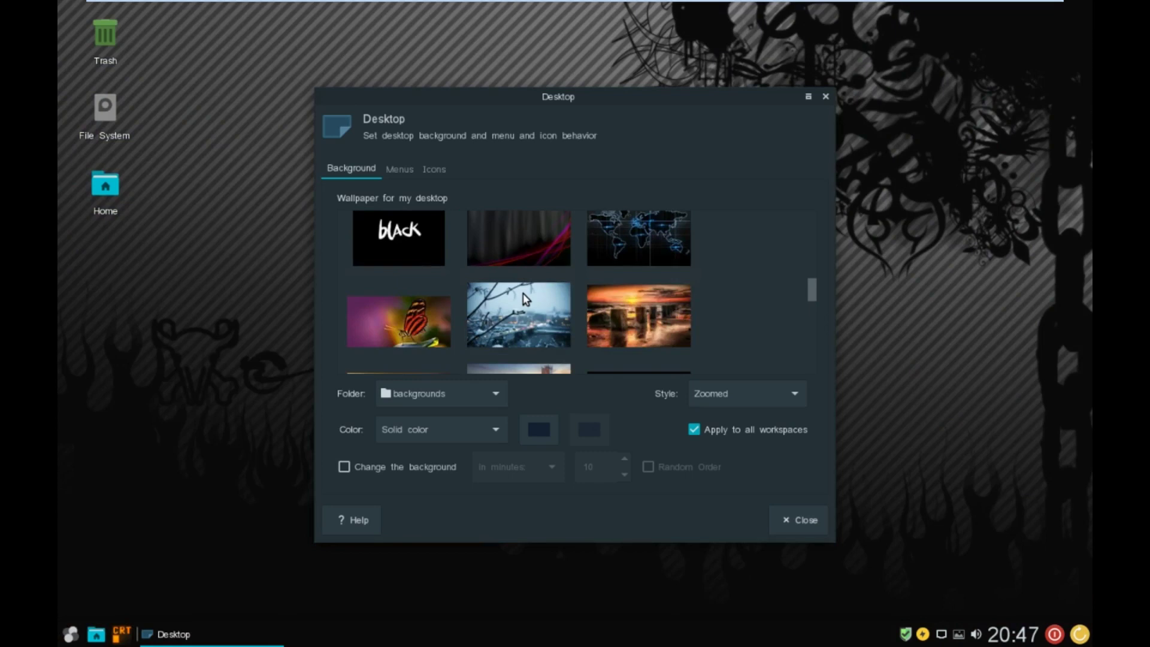
scroll(522, 293, up, 3)
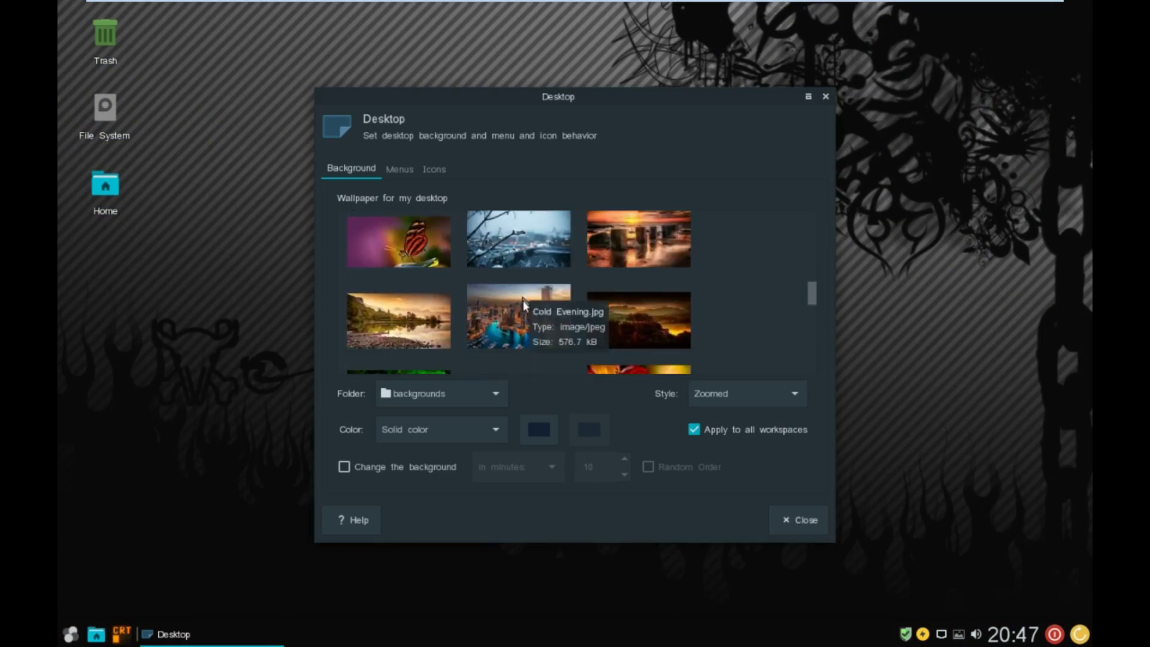
click(519, 318)
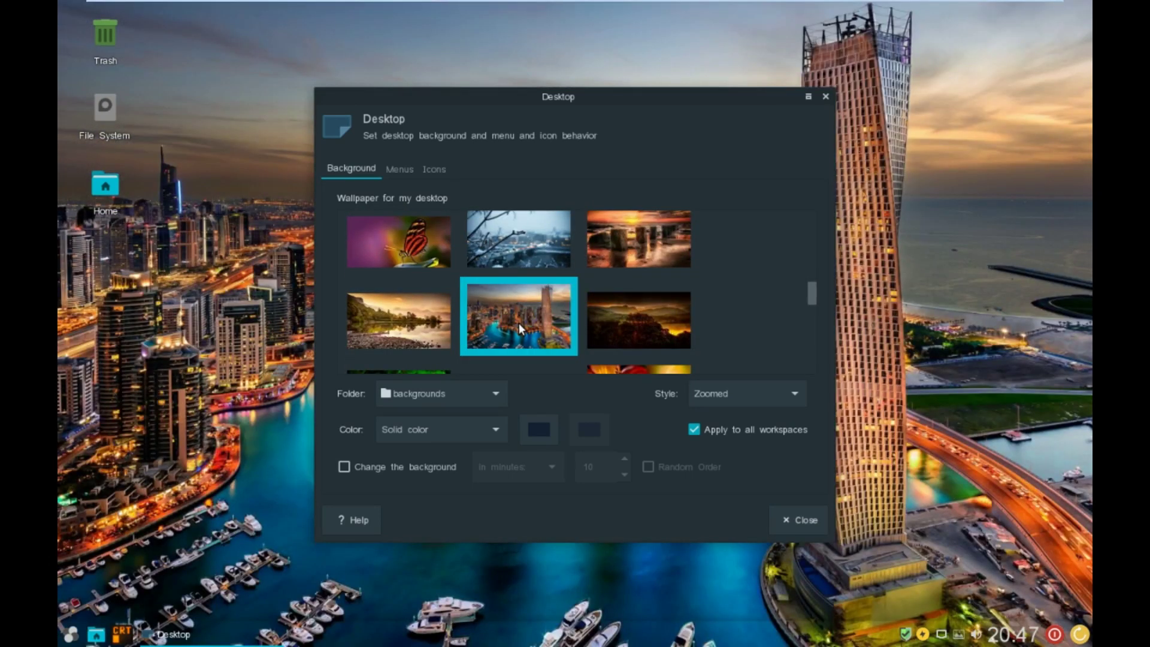
drag(586, 95, 678, 137)
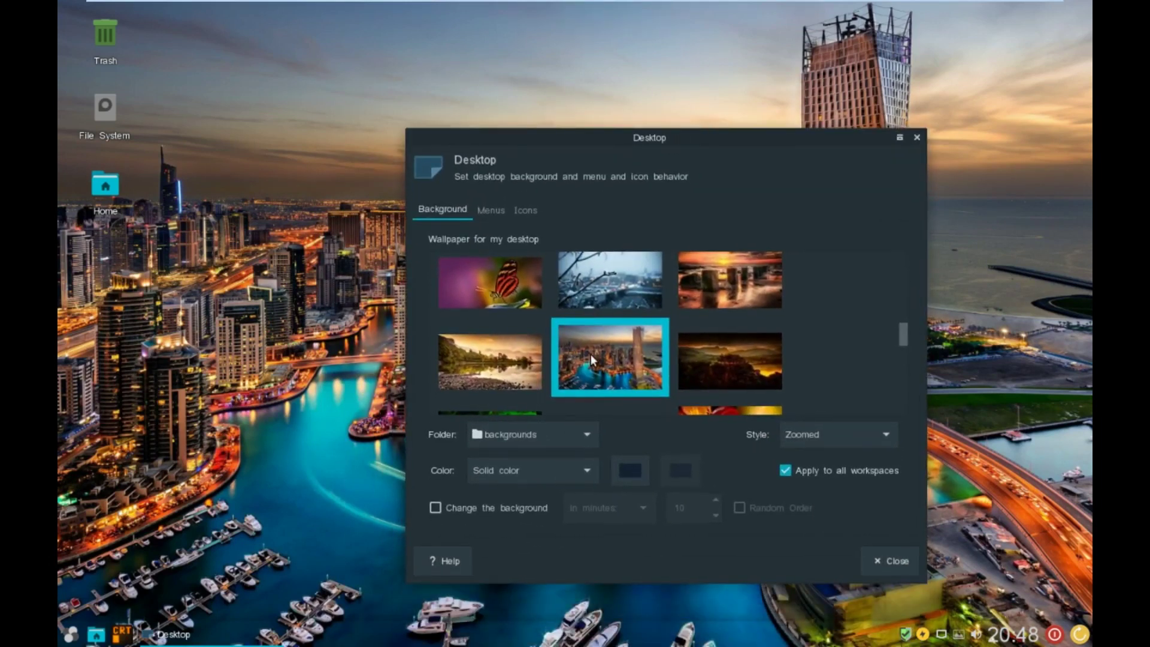
scroll(590, 354, down, 4)
click(603, 322)
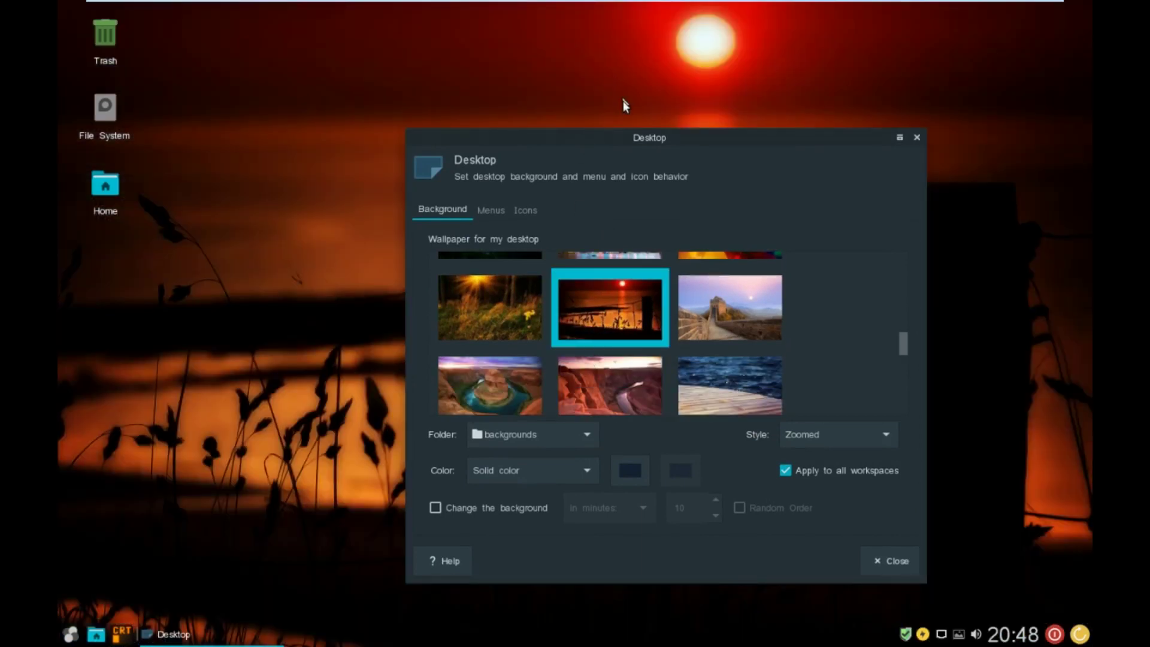
drag(635, 141, 609, 93)
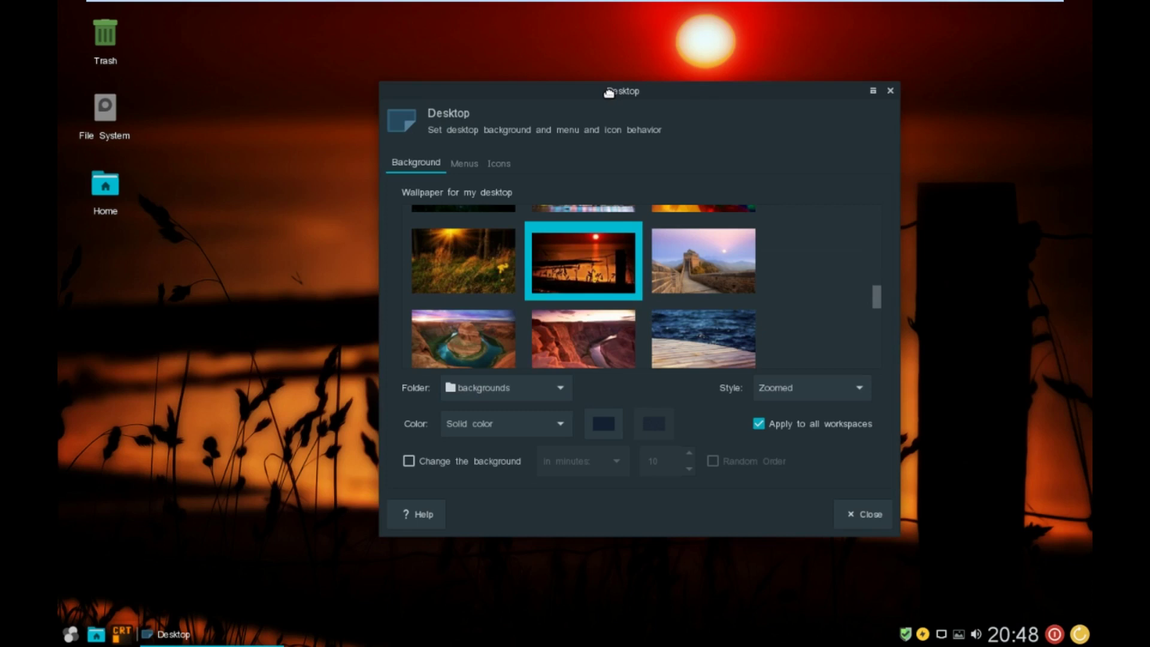
click(582, 329)
scroll(581, 329, down, 1)
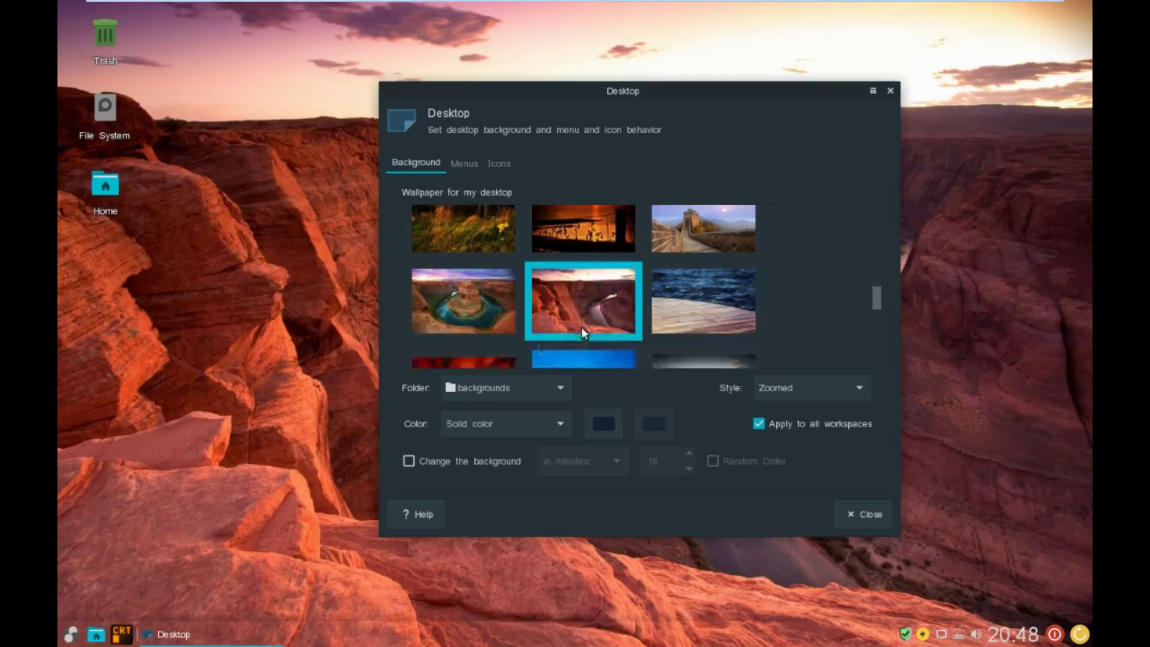
scroll(581, 327, down, 1)
click(581, 327)
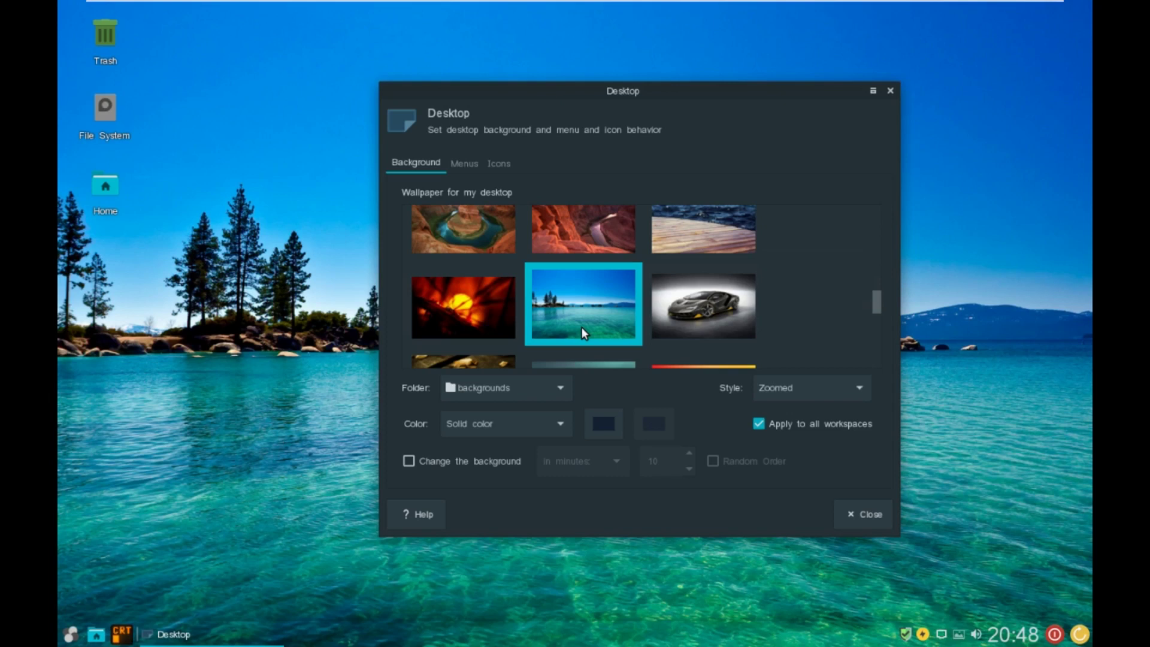
- Set the snowy mountain photo as wallpaper, close the settings, and select the File System icon
scroll(581, 327, down, 3)
scroll(580, 327, down, 1)
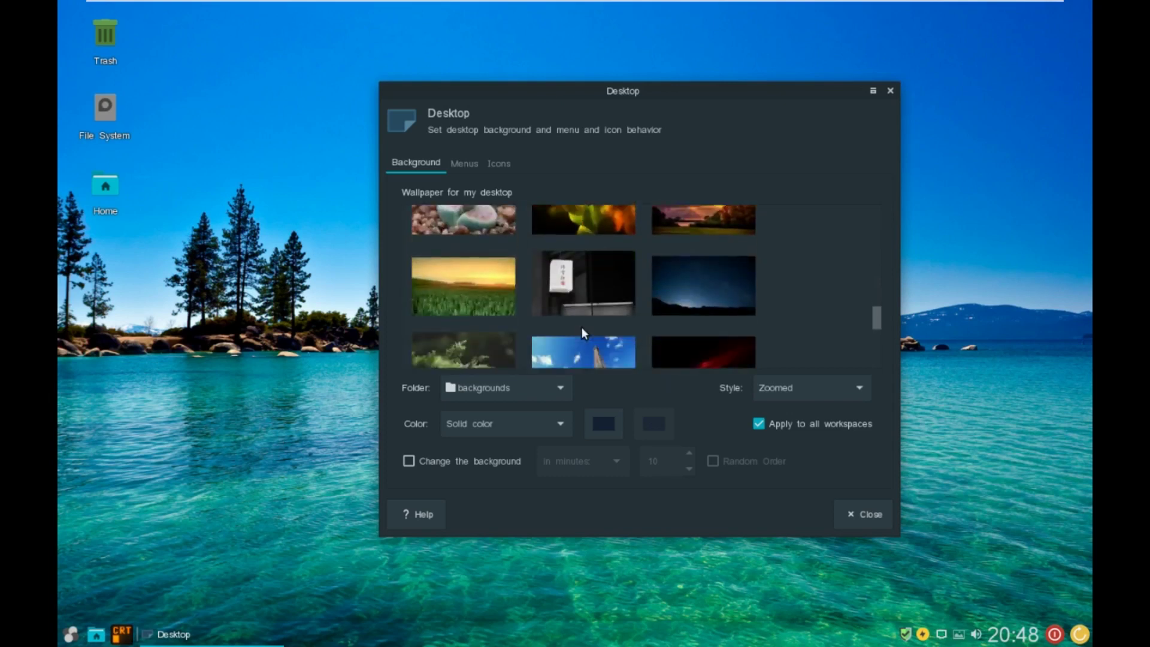
scroll(581, 327, up, 2)
scroll(581, 327, down, 1)
scroll(580, 327, down, 2)
scroll(581, 327, down, 1)
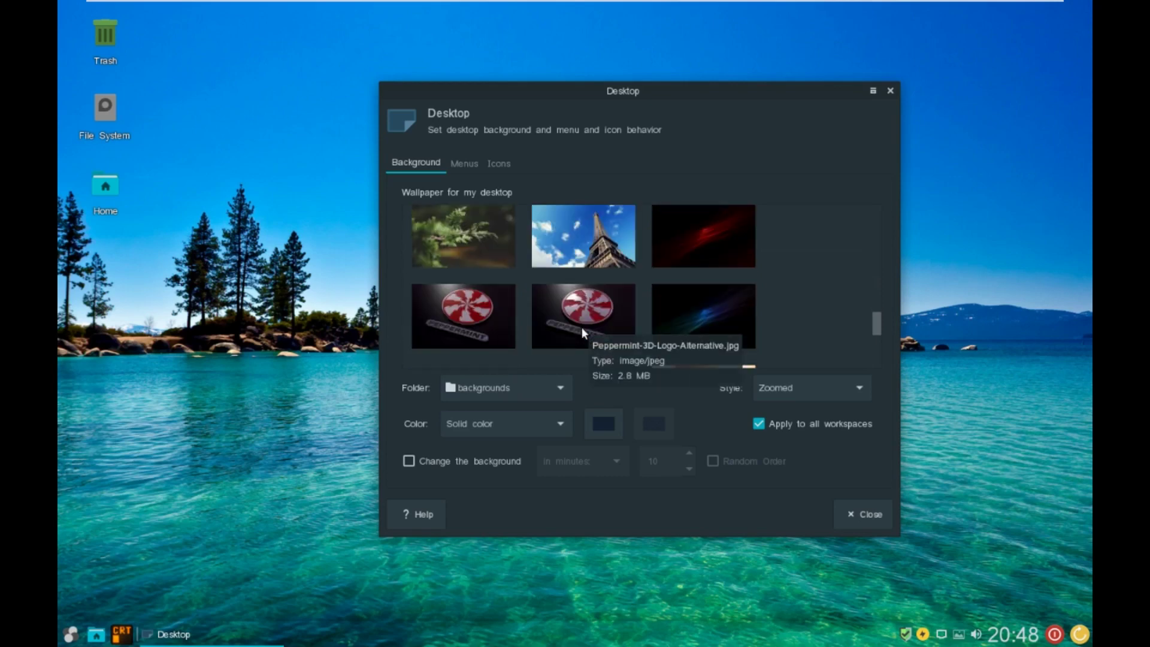
scroll(580, 327, down, 2)
scroll(582, 332, down, 1)
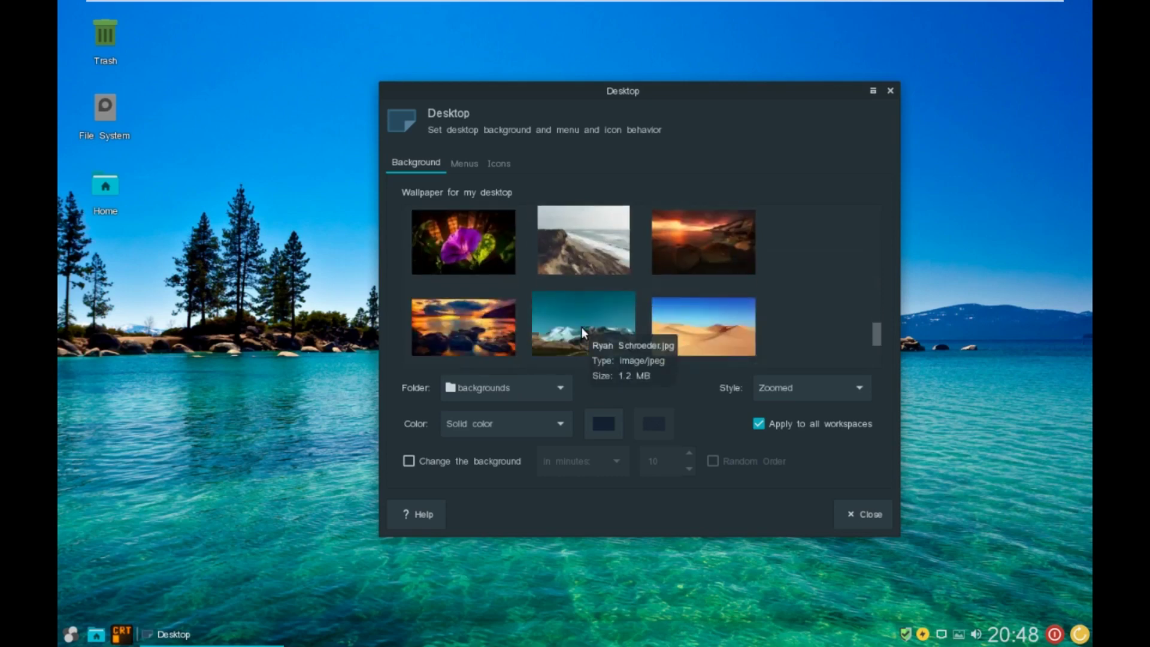
click(582, 332)
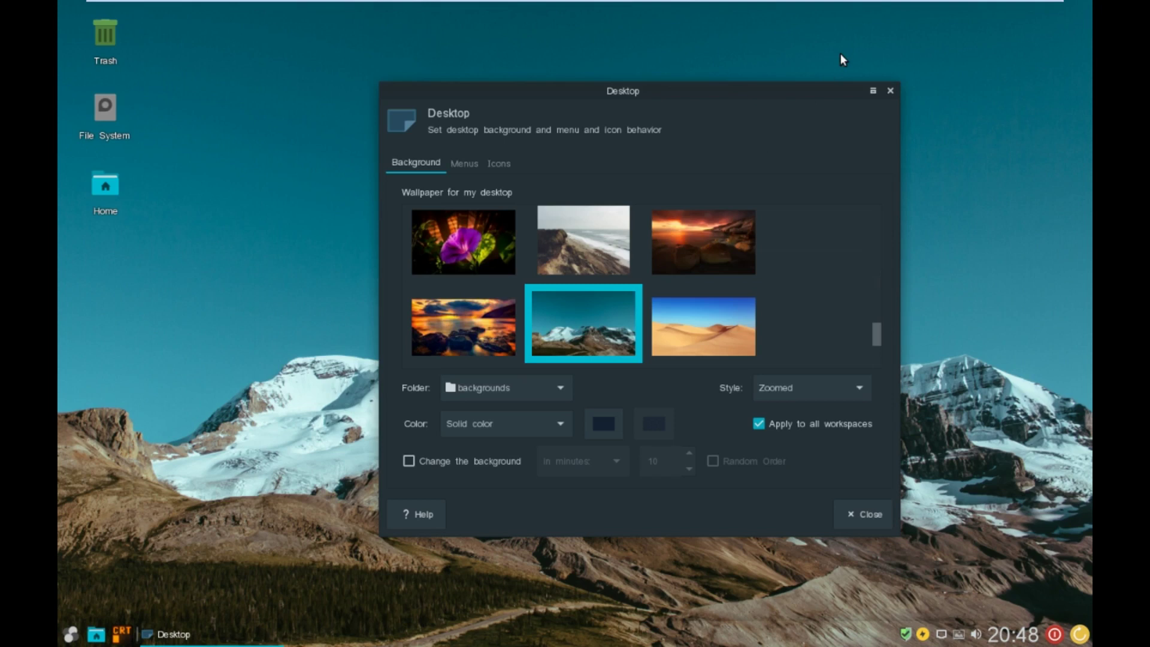
click(890, 91)
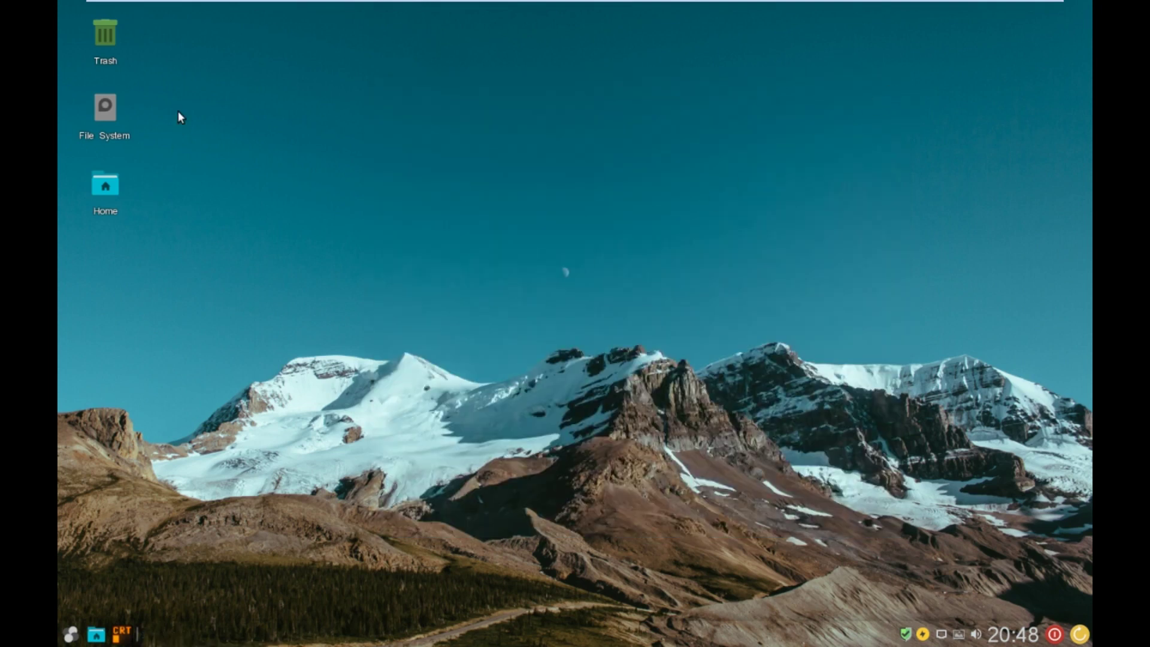
click(113, 134)
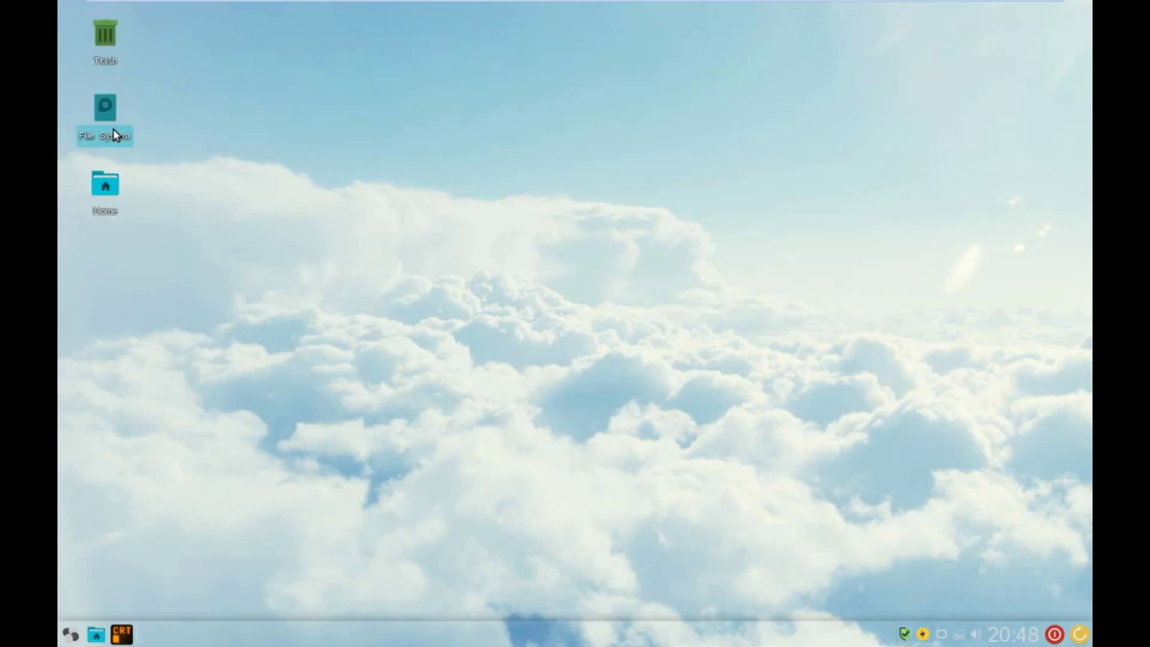
- Open the root File System in the file manager, browse it, and close it
double_click(114, 133)
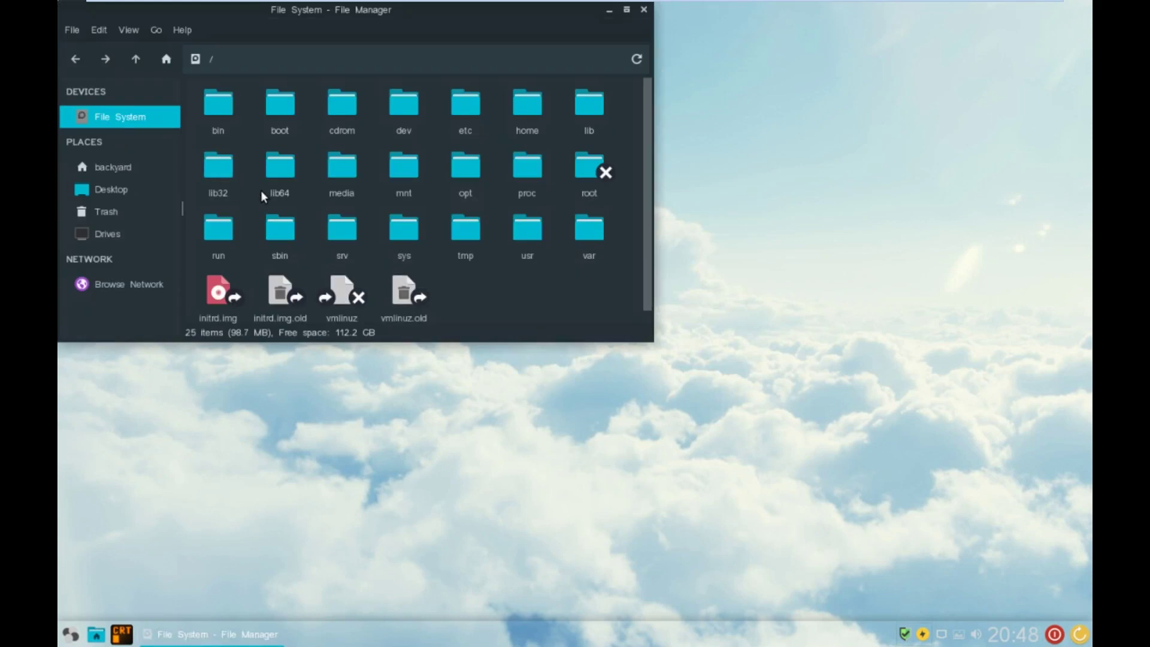
scroll(261, 196, down, 1)
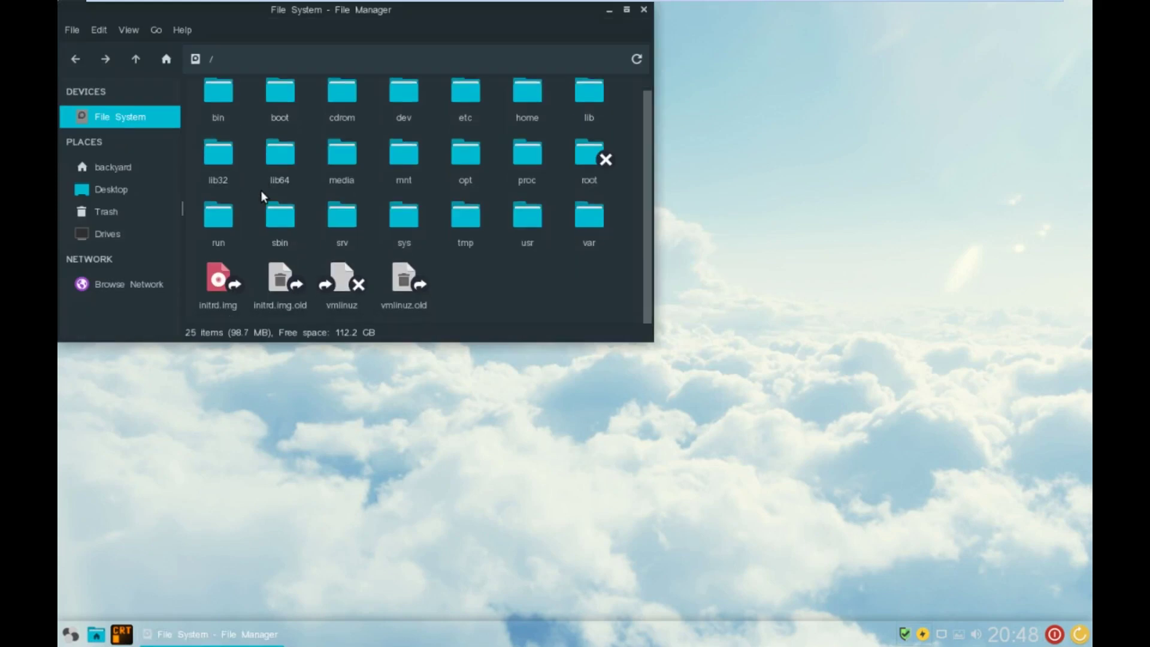
scroll(262, 194, up, 1)
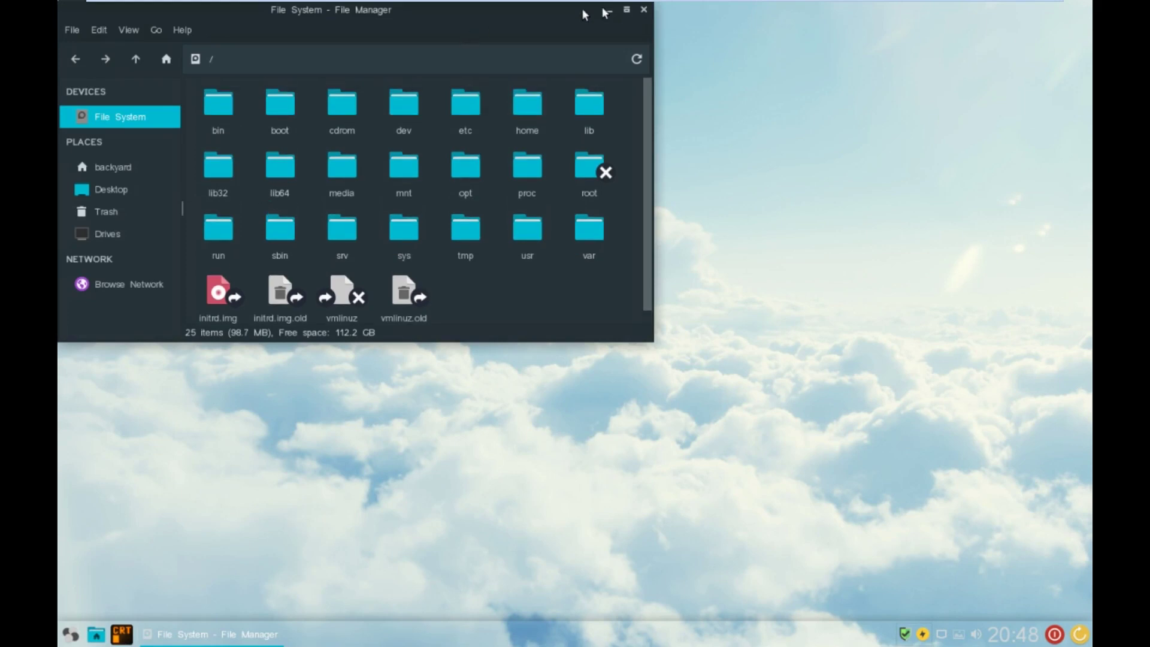
click(644, 12)
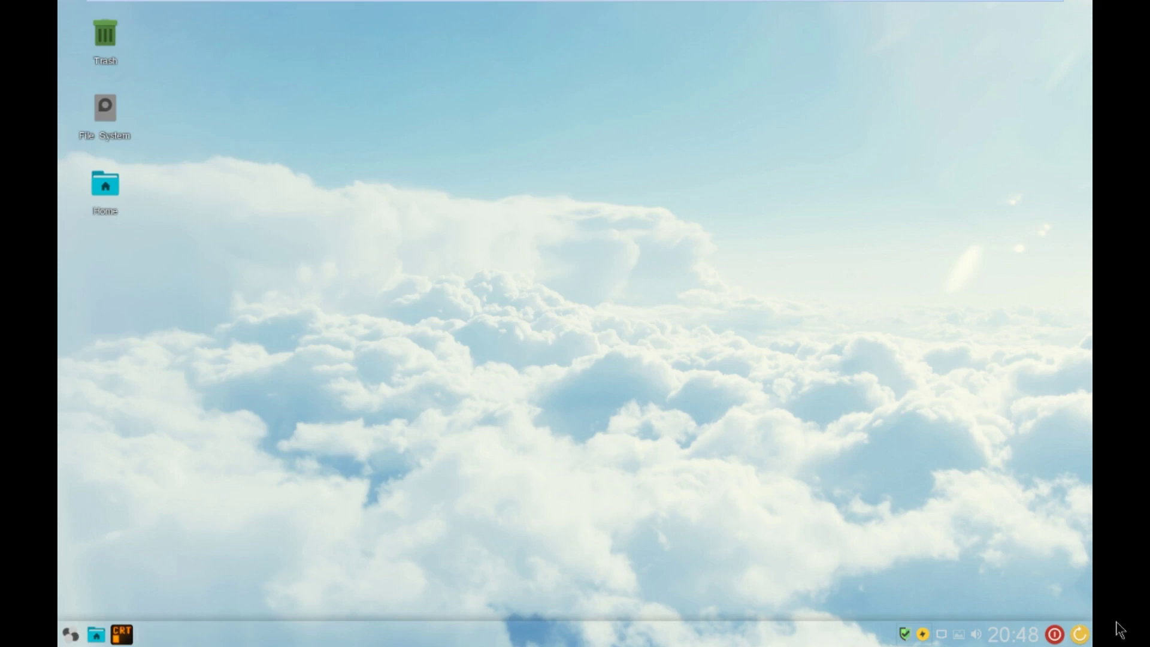
- Check the panel clock's calendar and options menu, then bring up the applications menu
click(1016, 636)
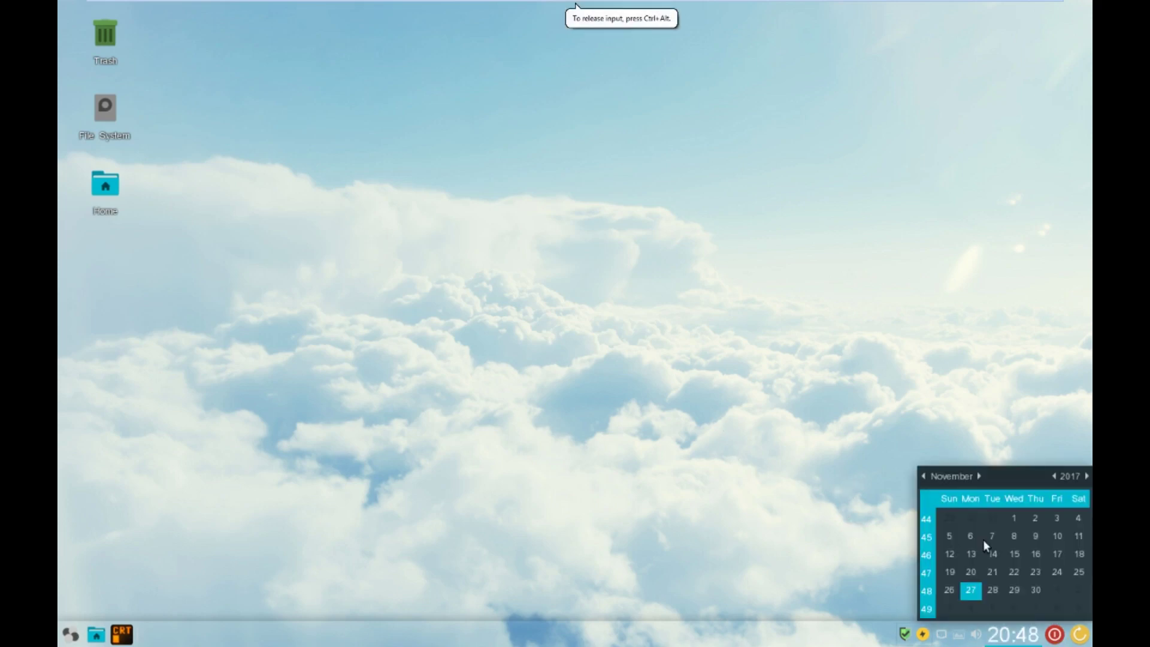
click(1017, 635)
right_click(1026, 636)
mouse_move(1025, 632)
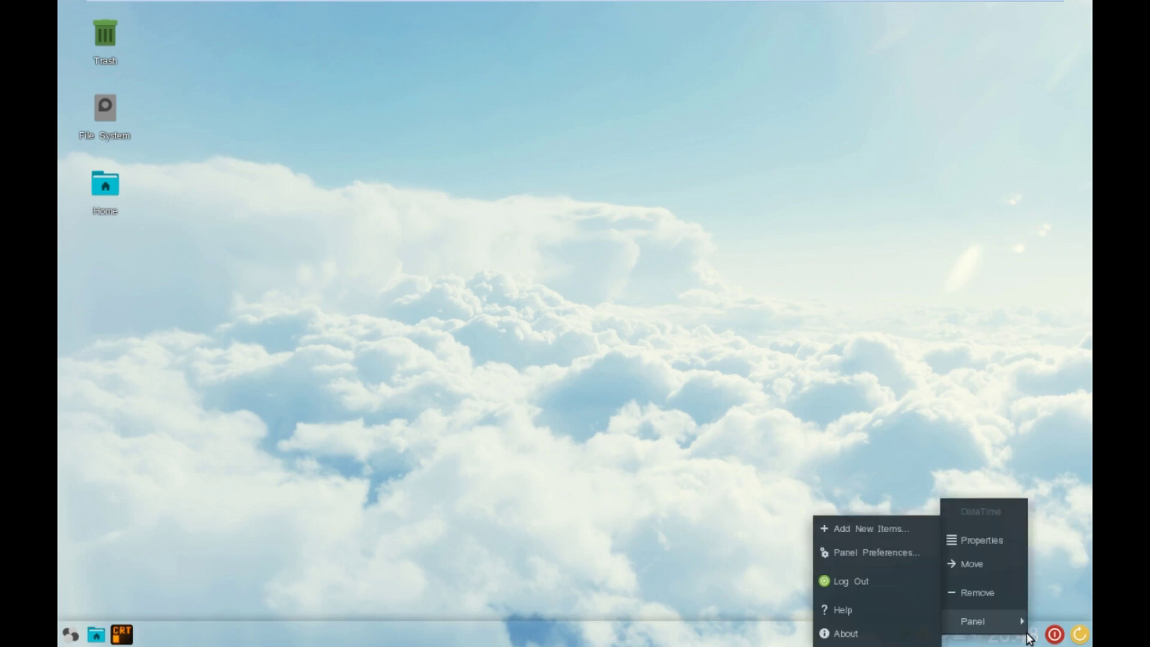
click(979, 462)
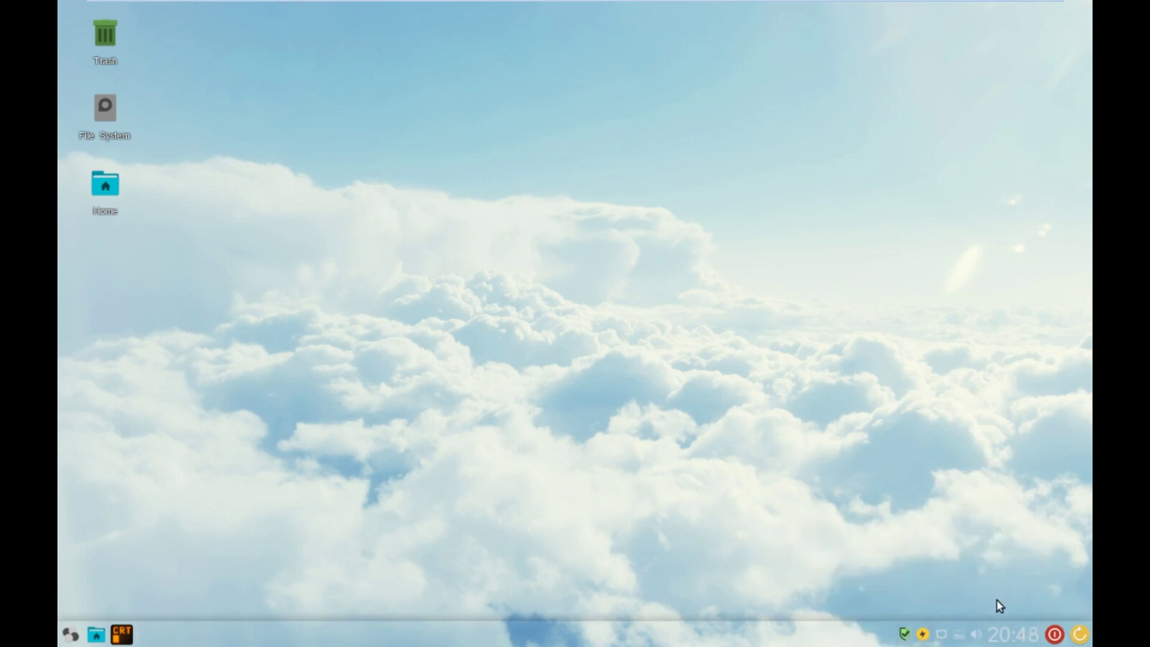
right_click(1009, 636)
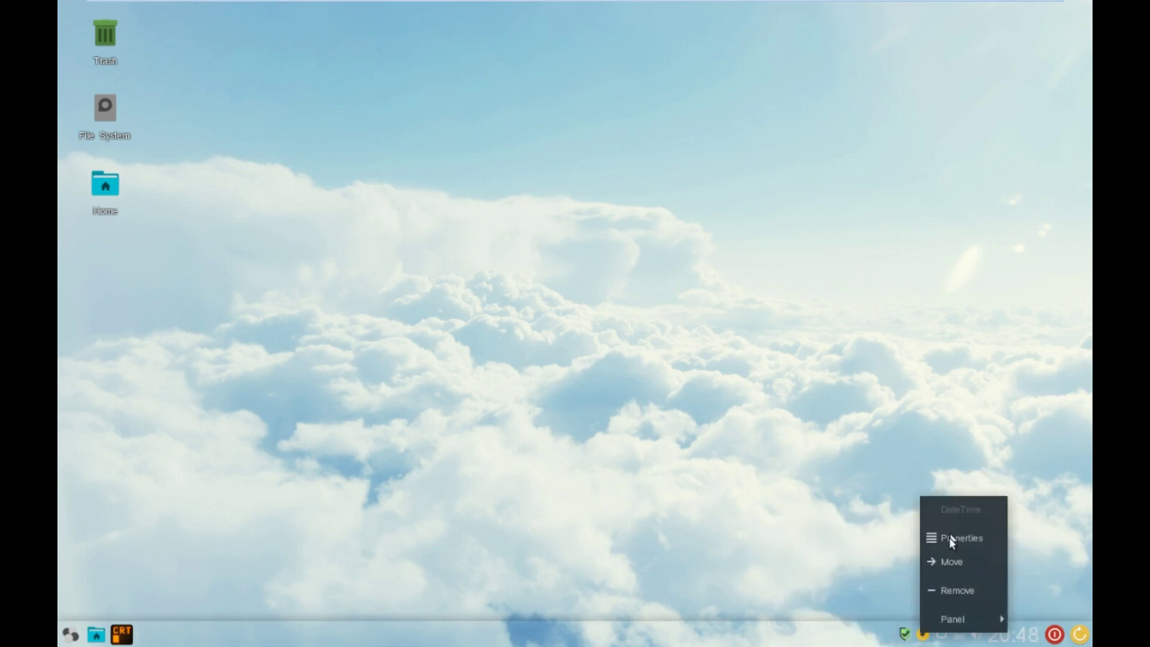
mouse_move(966, 616)
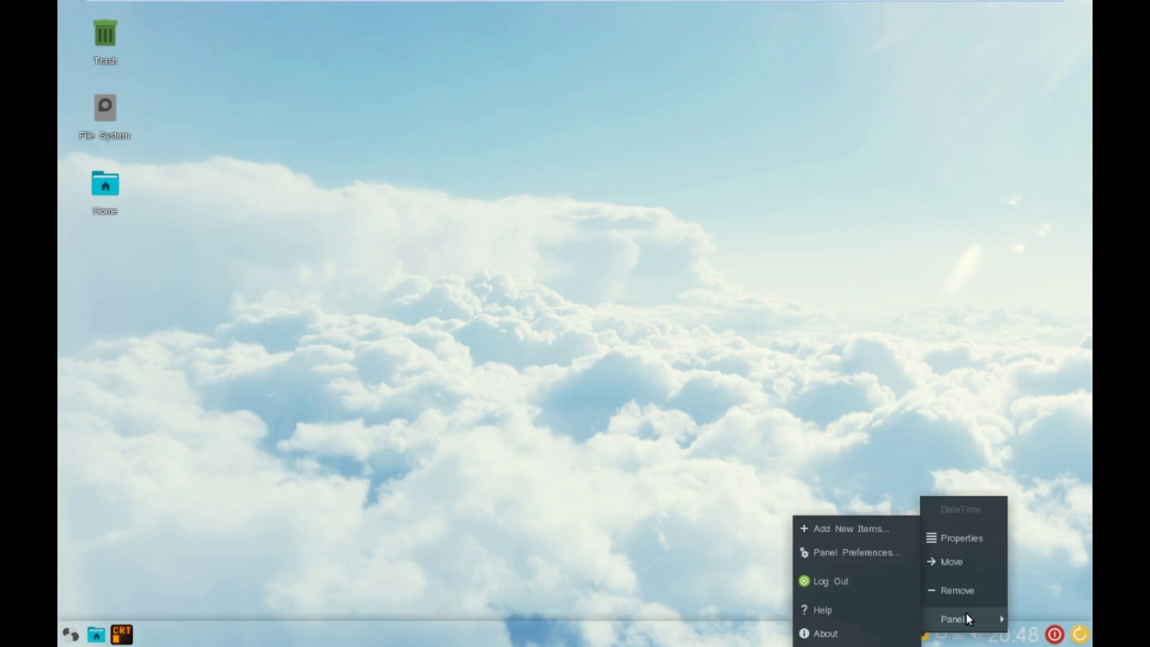
click(448, 273)
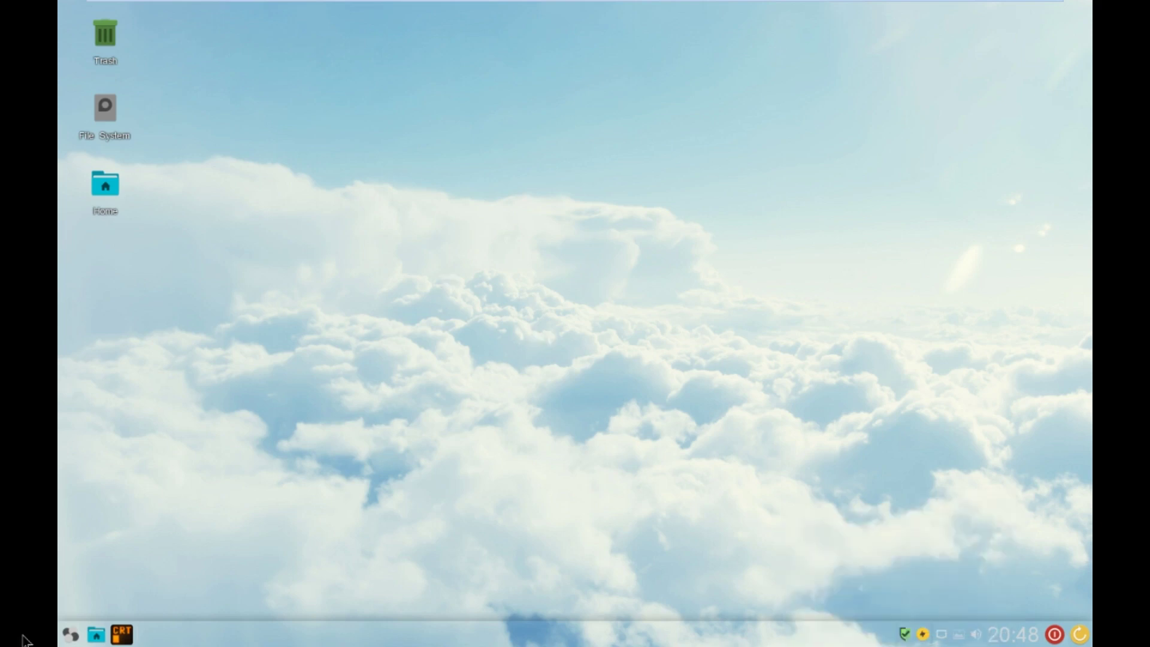
click(68, 634)
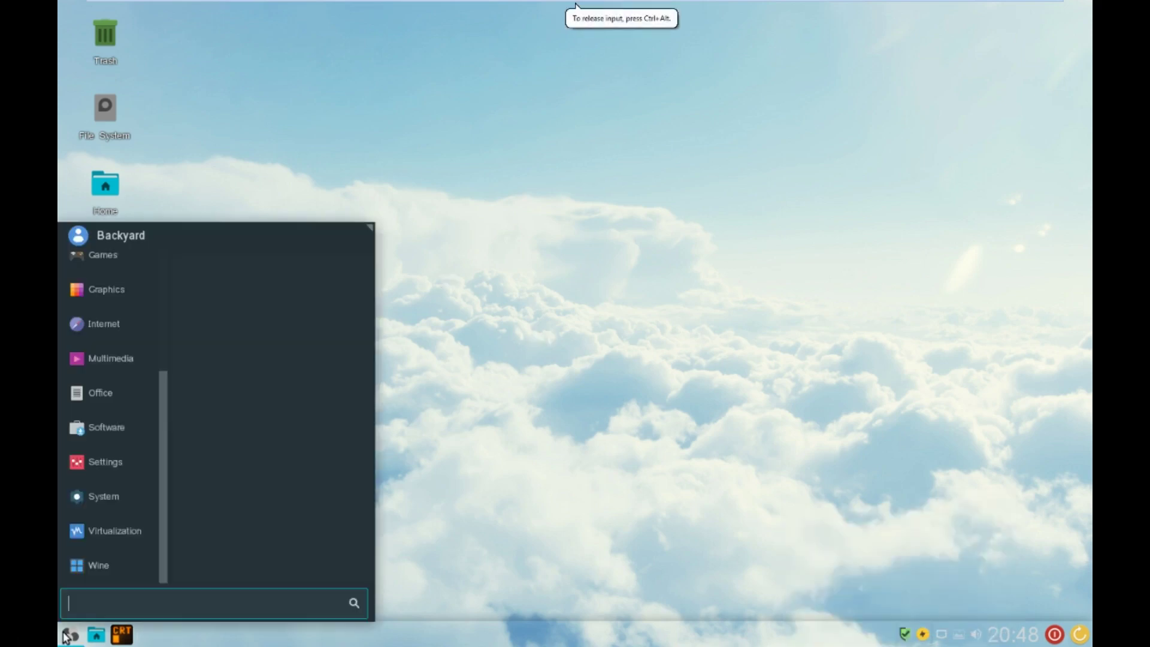
- Launch Conky Manager from Settings and toggle the ~/.conky/widget widget on and off
click(123, 459)
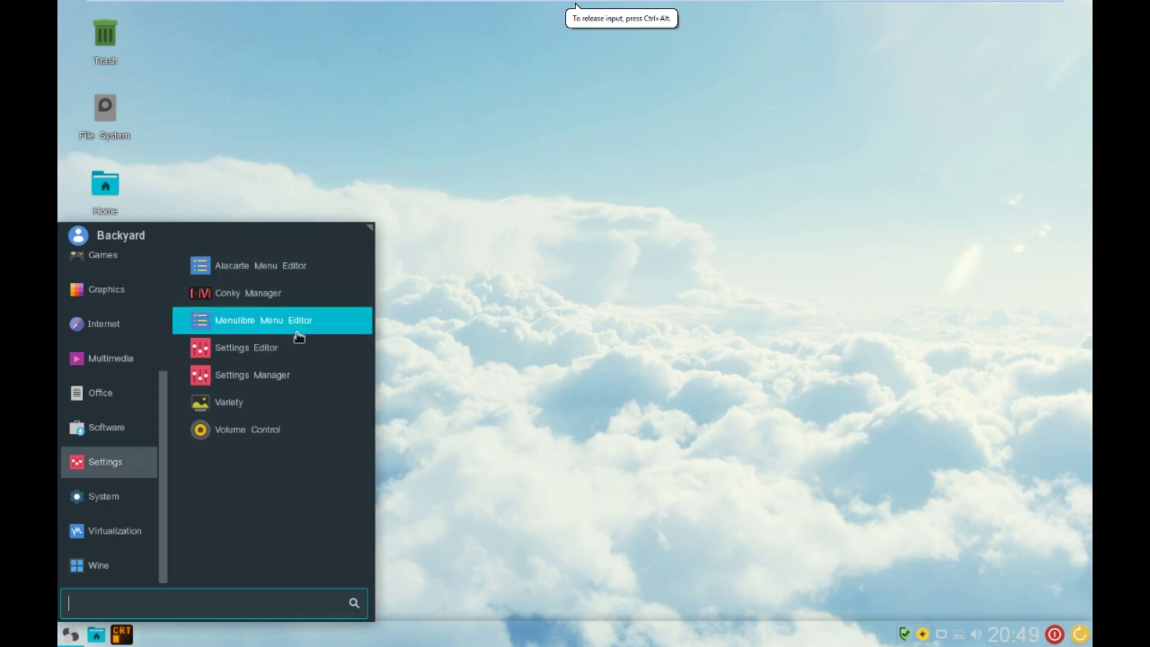
click(283, 292)
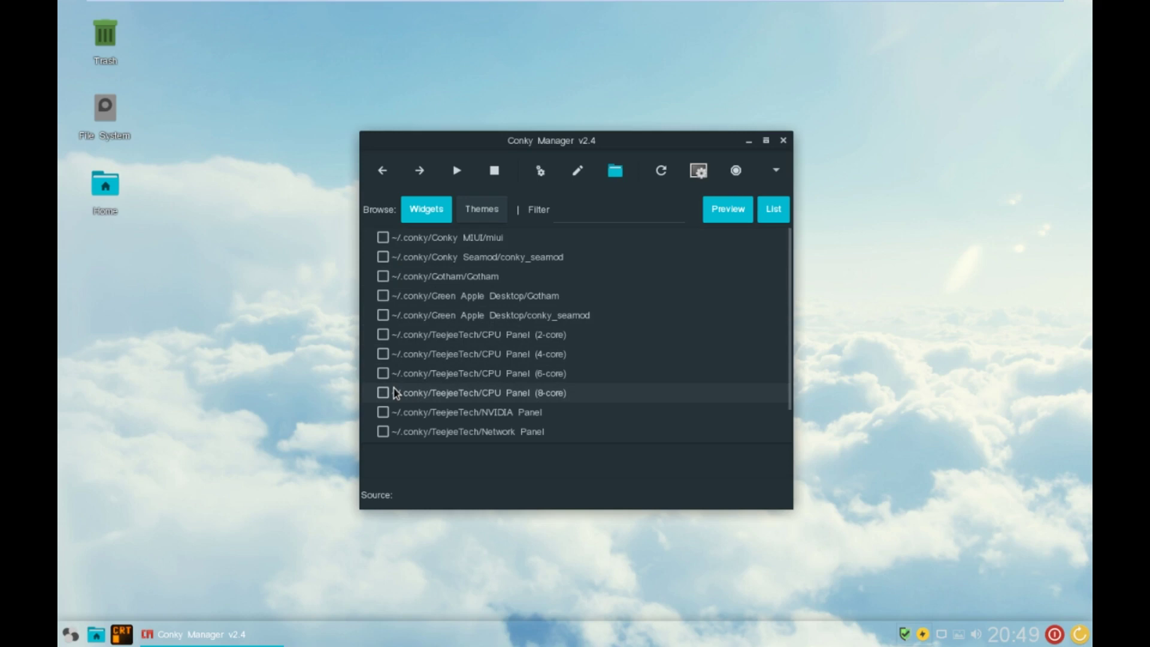
scroll(392, 413, down, 1)
click(384, 433)
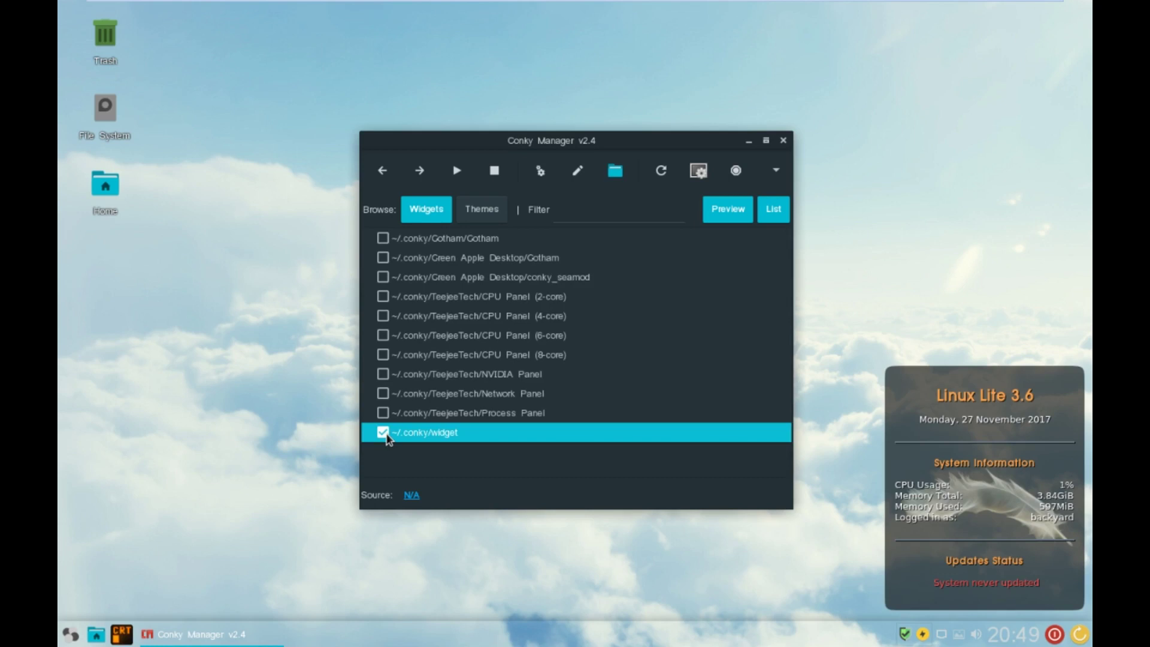
click(385, 434)
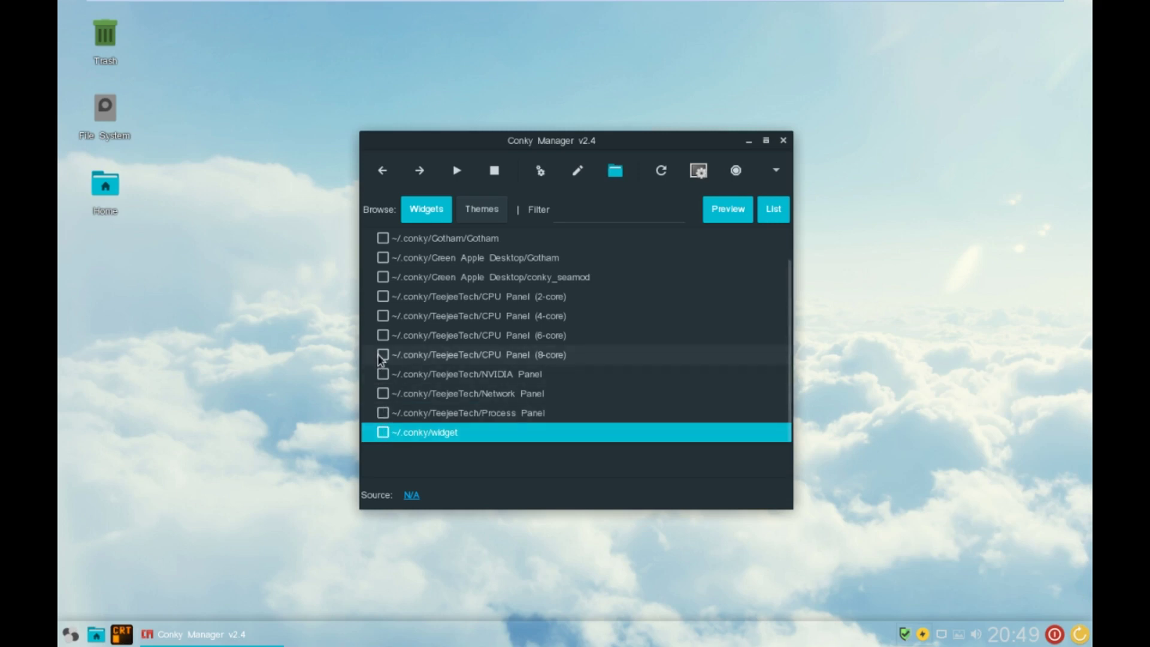
- Try conky_seamod, then enable the Green Apple Desktop Gotham clock and close Conky Manager
click(381, 277)
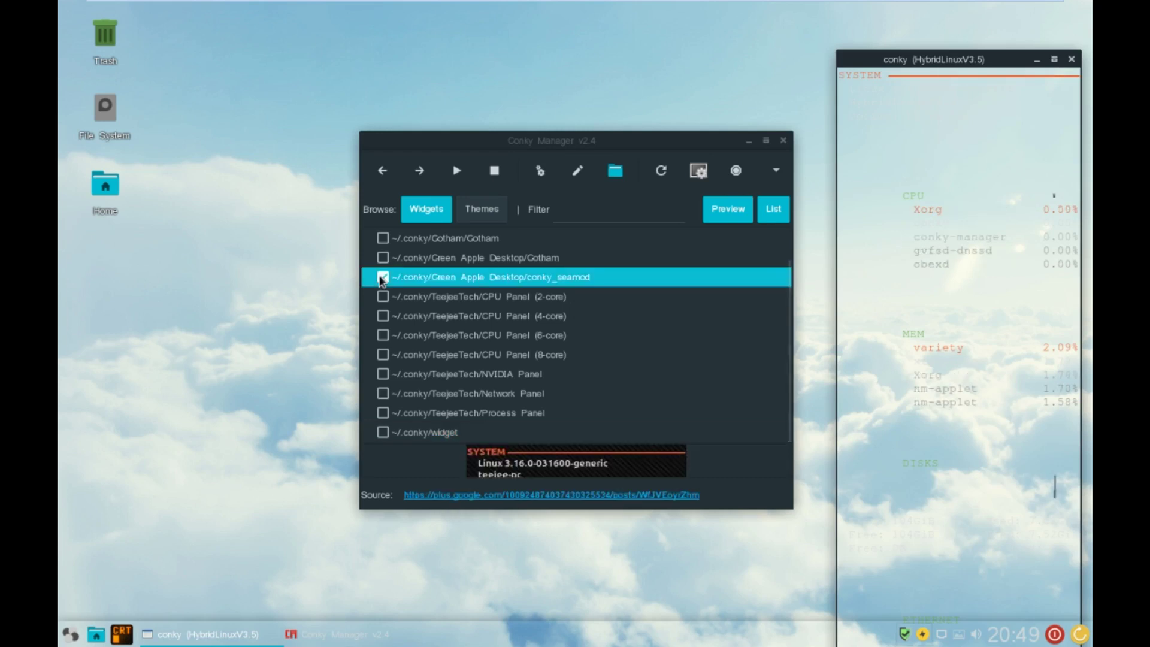
click(381, 277)
click(382, 257)
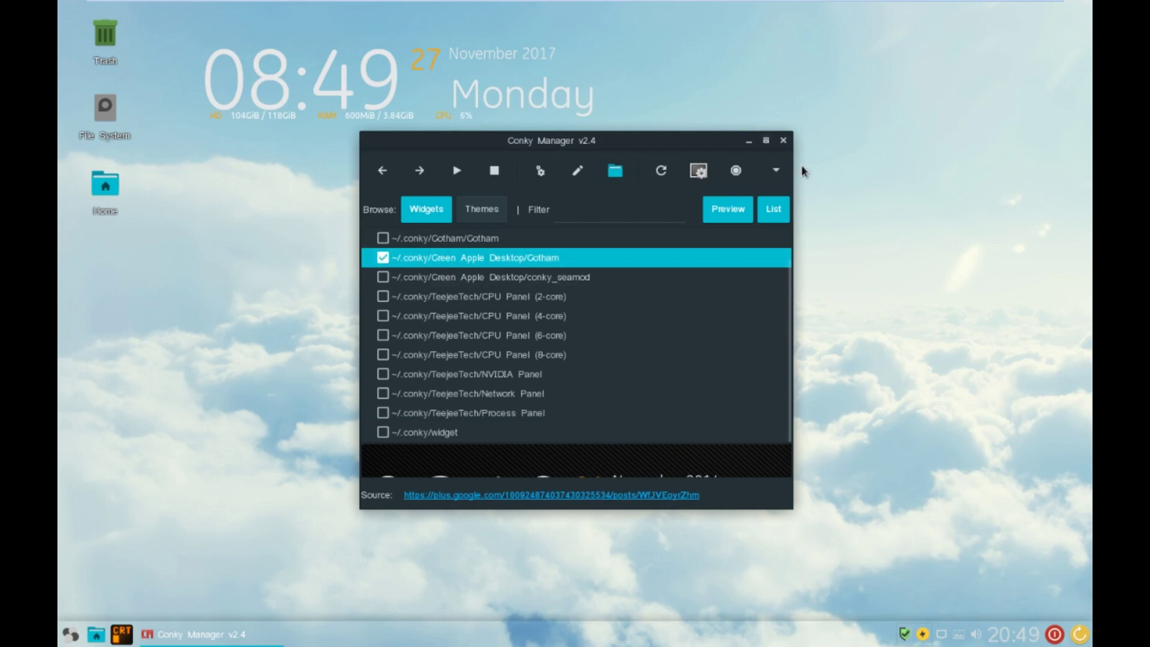
click(784, 140)
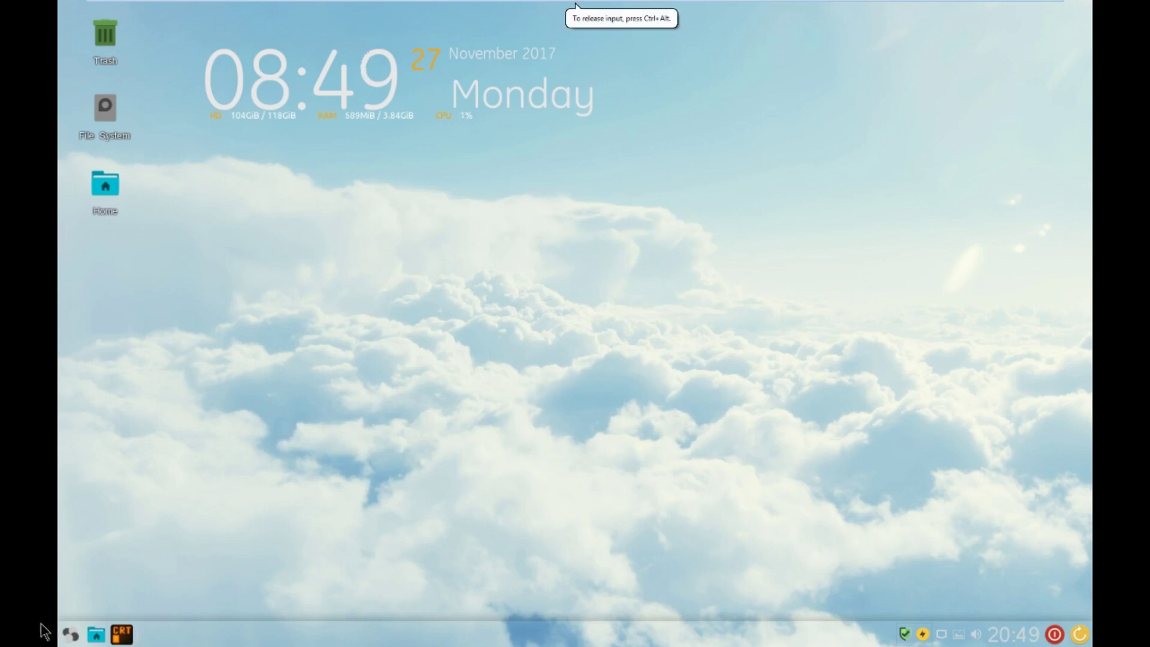
- Show all installed apps and scroll down to Network, NTFS Configuration Tool and OBS
click(73, 634)
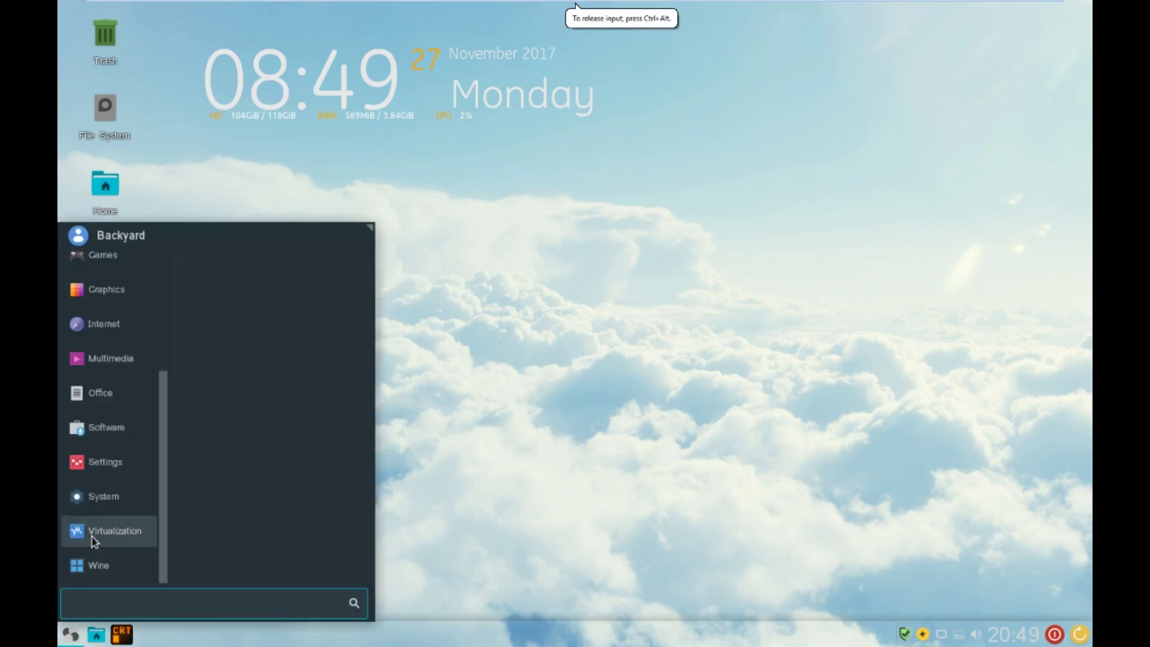
scroll(92, 539, up, 5)
scroll(92, 540, down, 2)
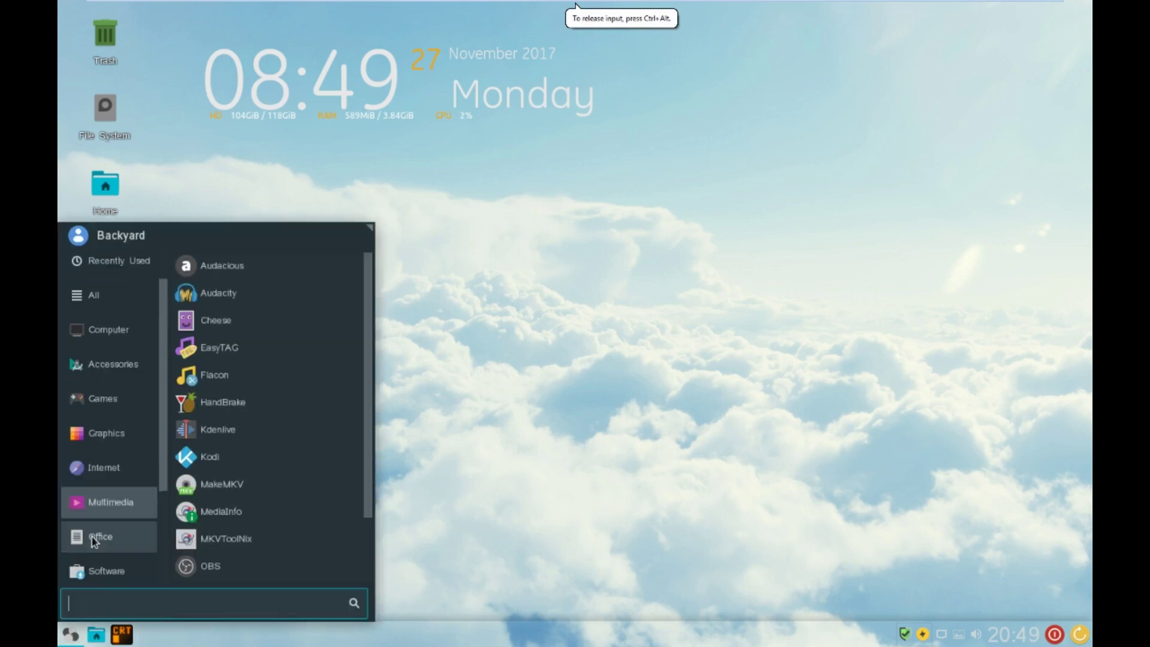
scroll(93, 541, up, 2)
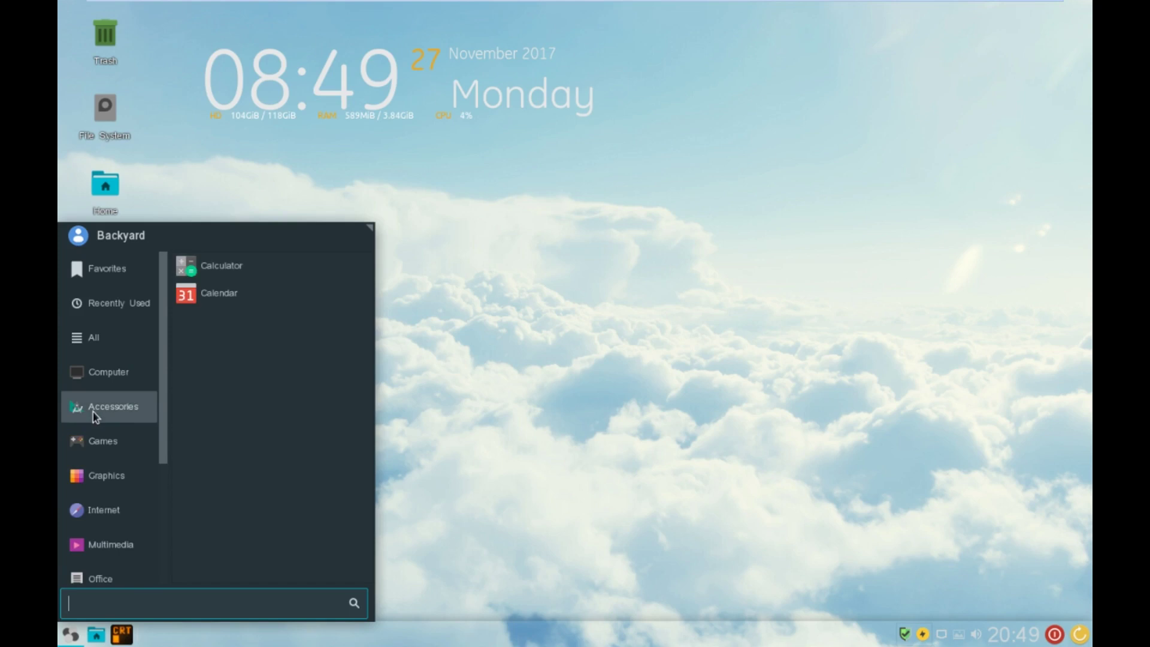
mouse_move(103, 344)
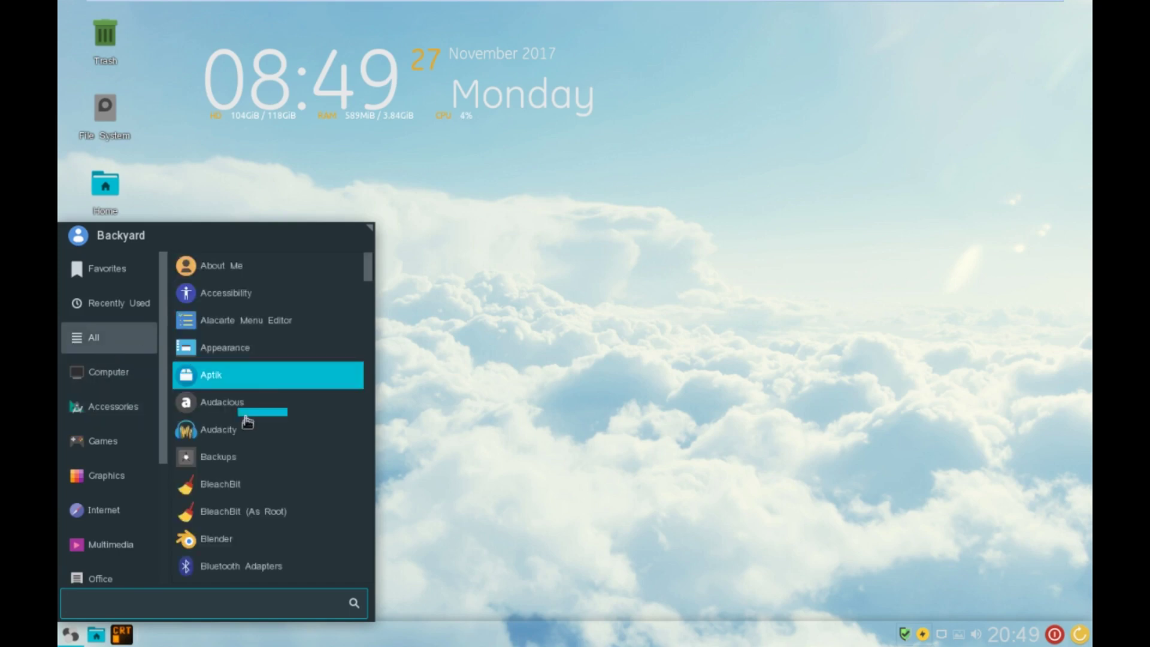
scroll(244, 413, down, 3)
scroll(246, 422, up, 2)
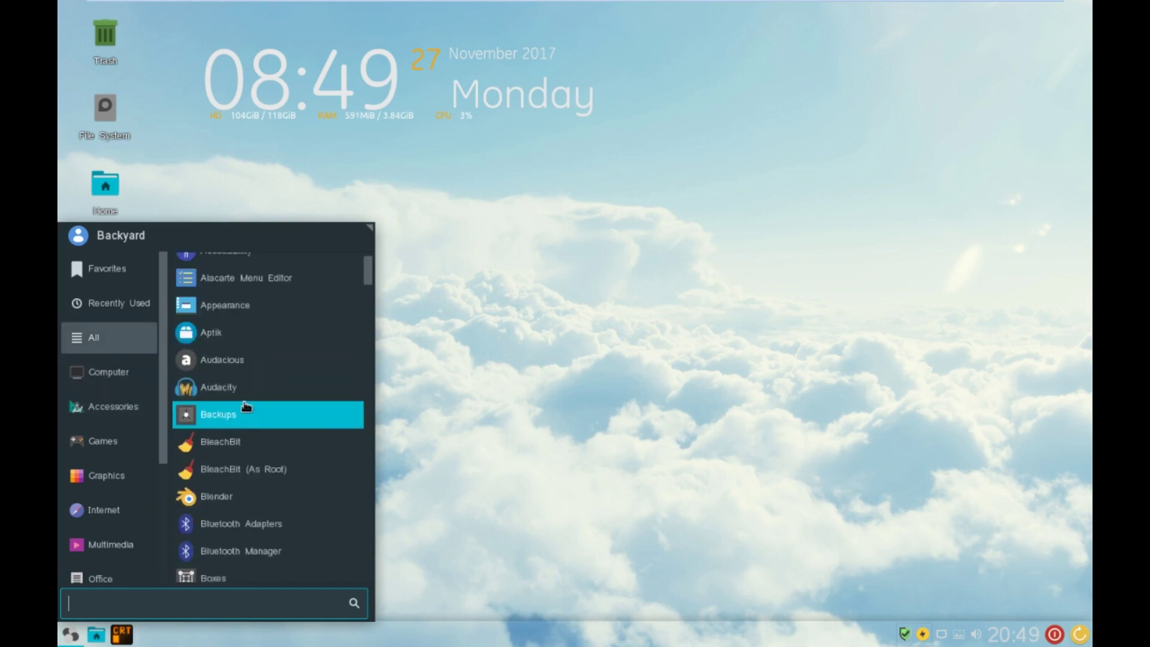
scroll(262, 475, down, 12)
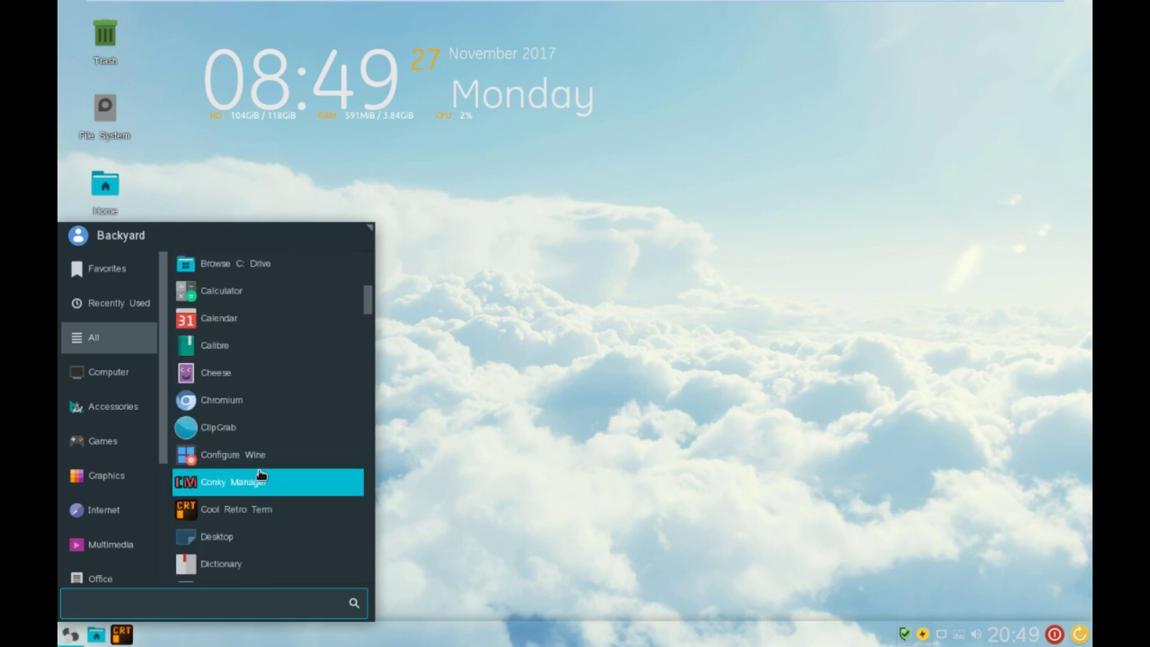
scroll(261, 475, down, 3)
scroll(262, 474, down, 8)
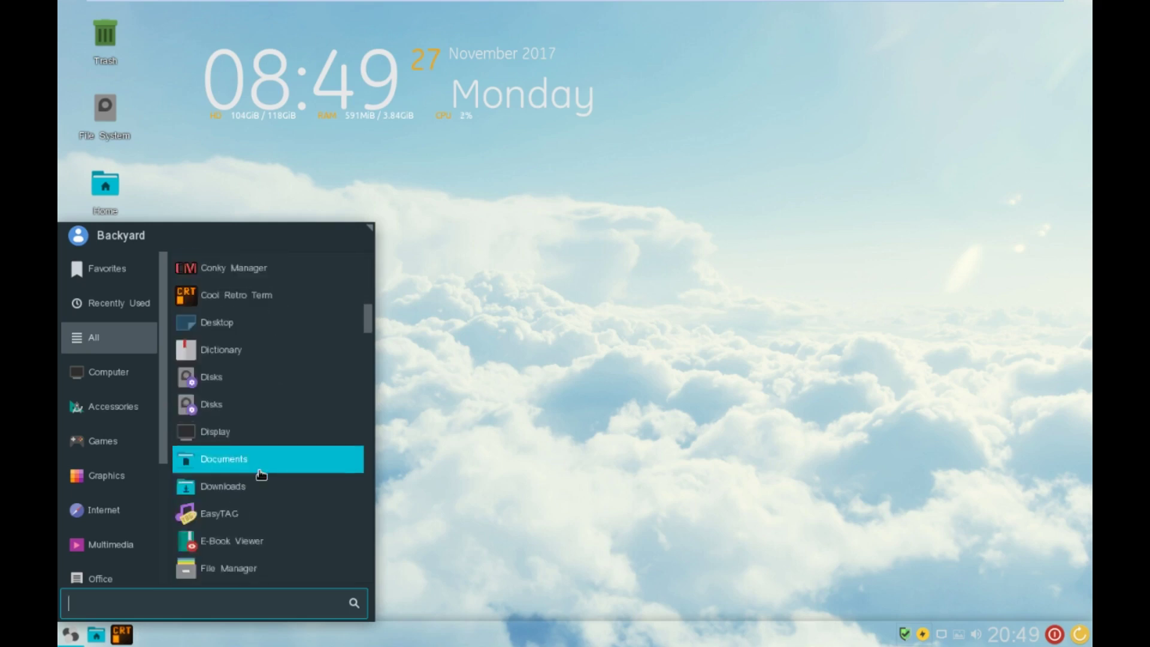
scroll(262, 474, down, 9)
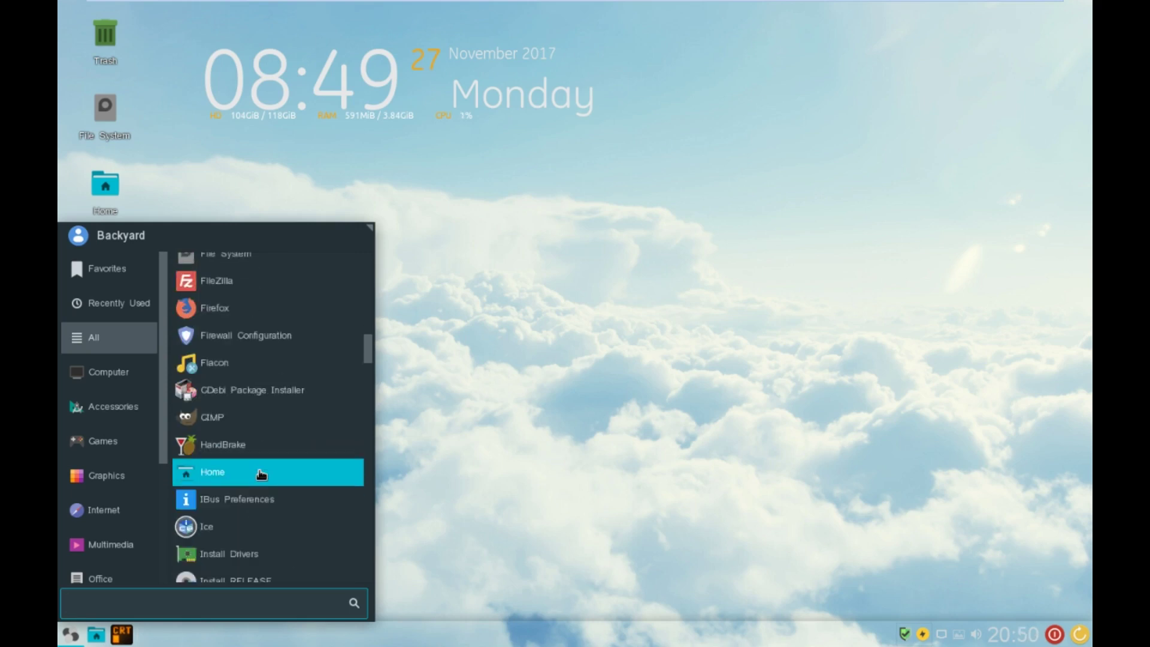
scroll(241, 448, down, 2)
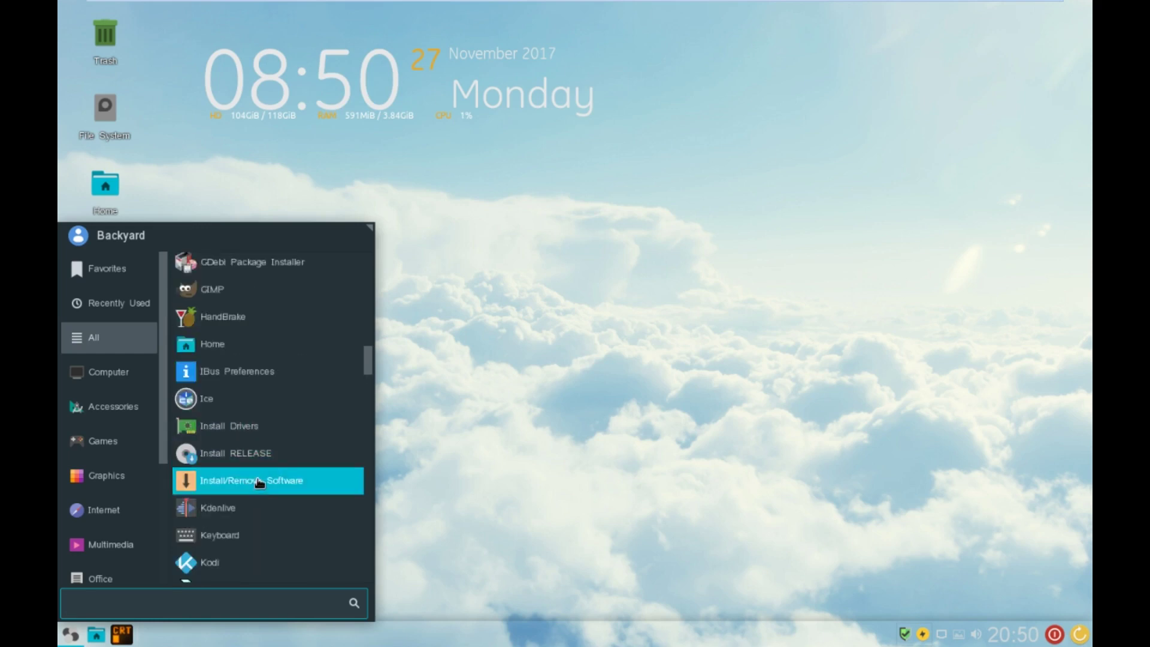
scroll(245, 512, down, 10)
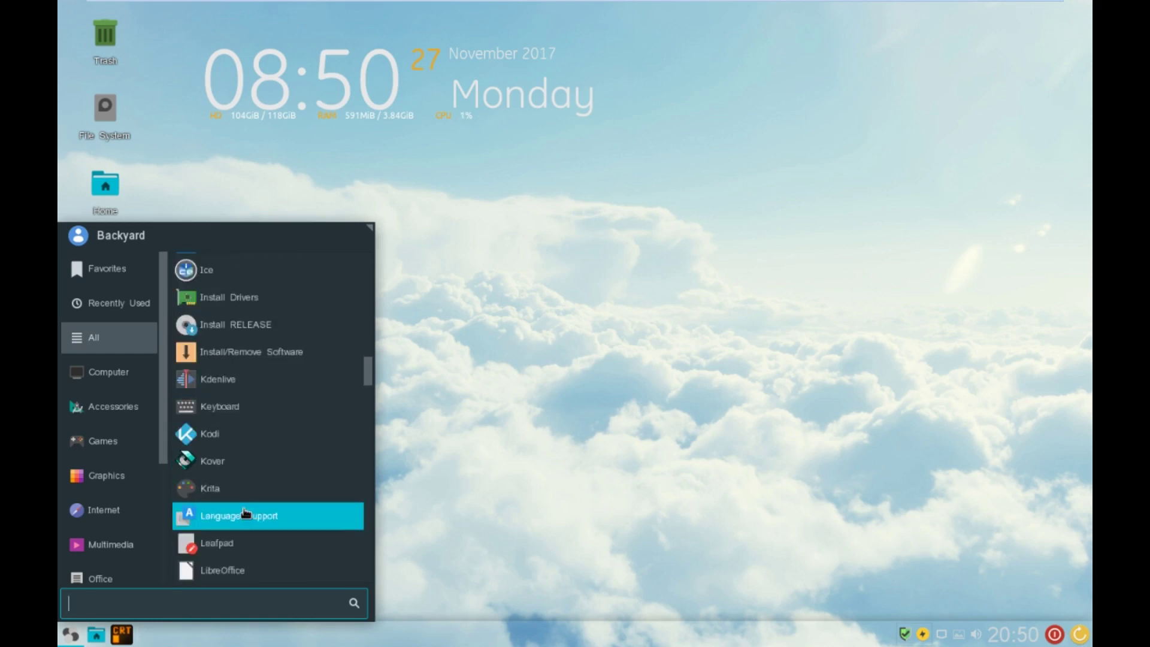
scroll(245, 512, down, 9)
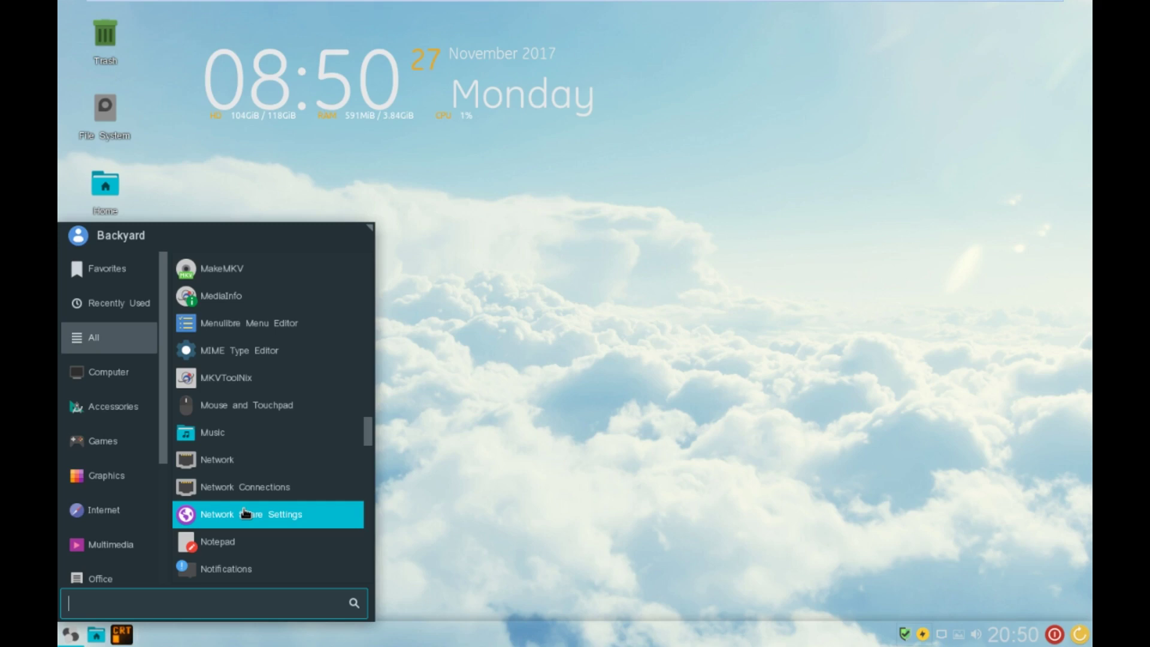
scroll(245, 512, down, 2)
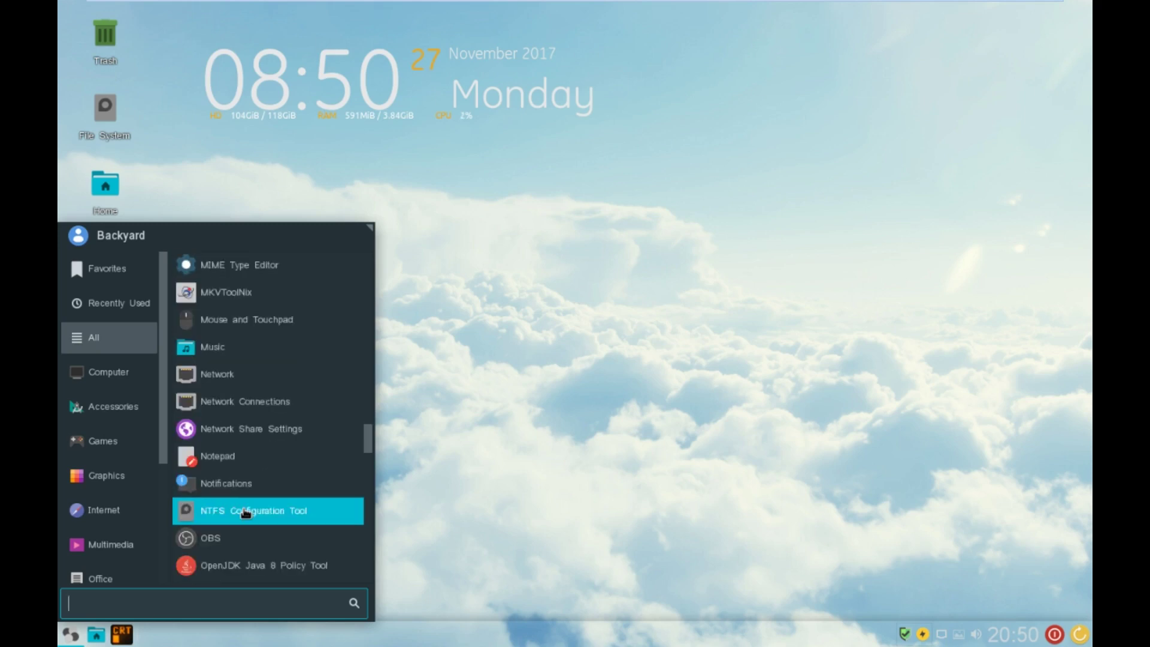
- Review Network settings: hostname HybridLinuxV3.5, DNS servers and hosts table, then close them
click(256, 374)
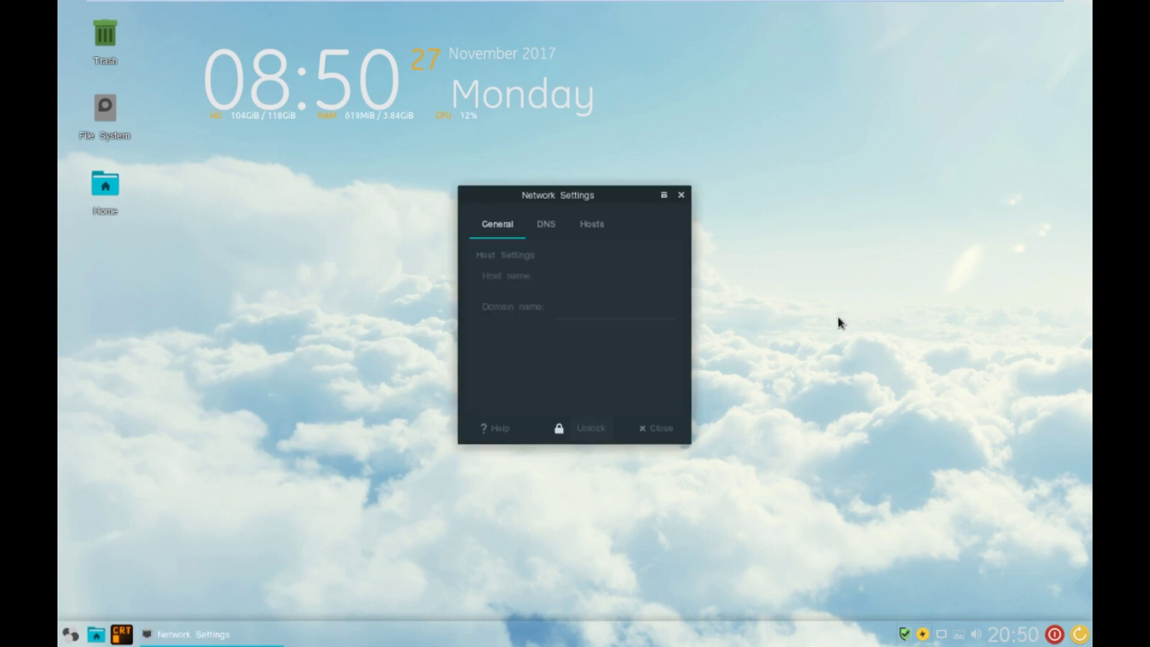
click(537, 231)
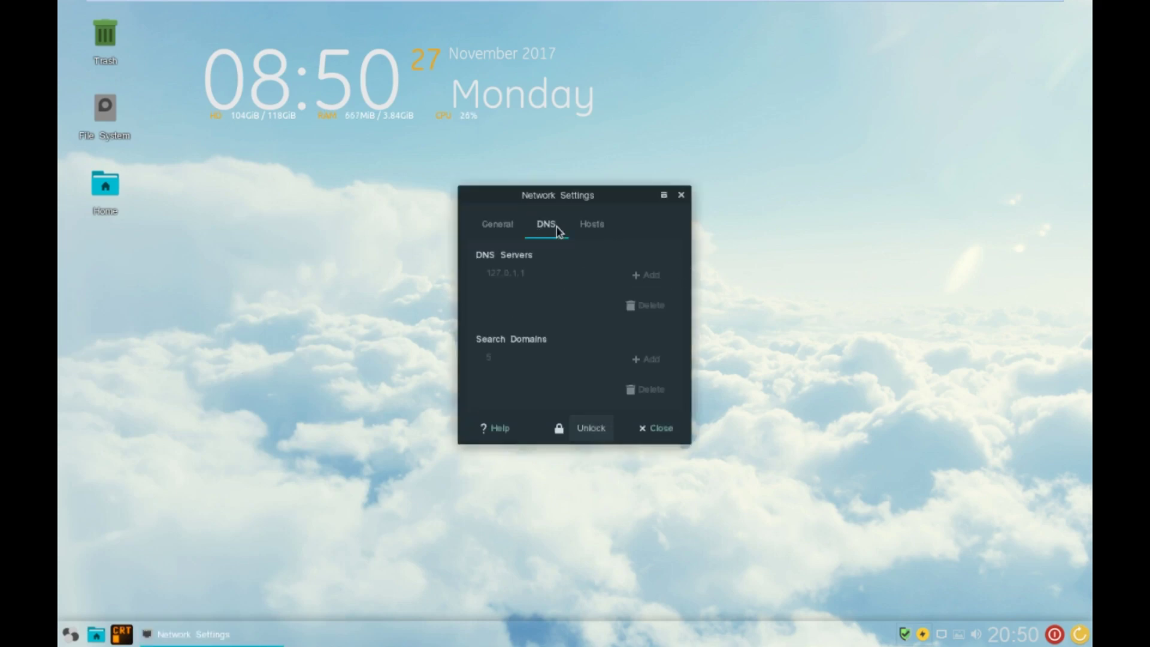
click(606, 233)
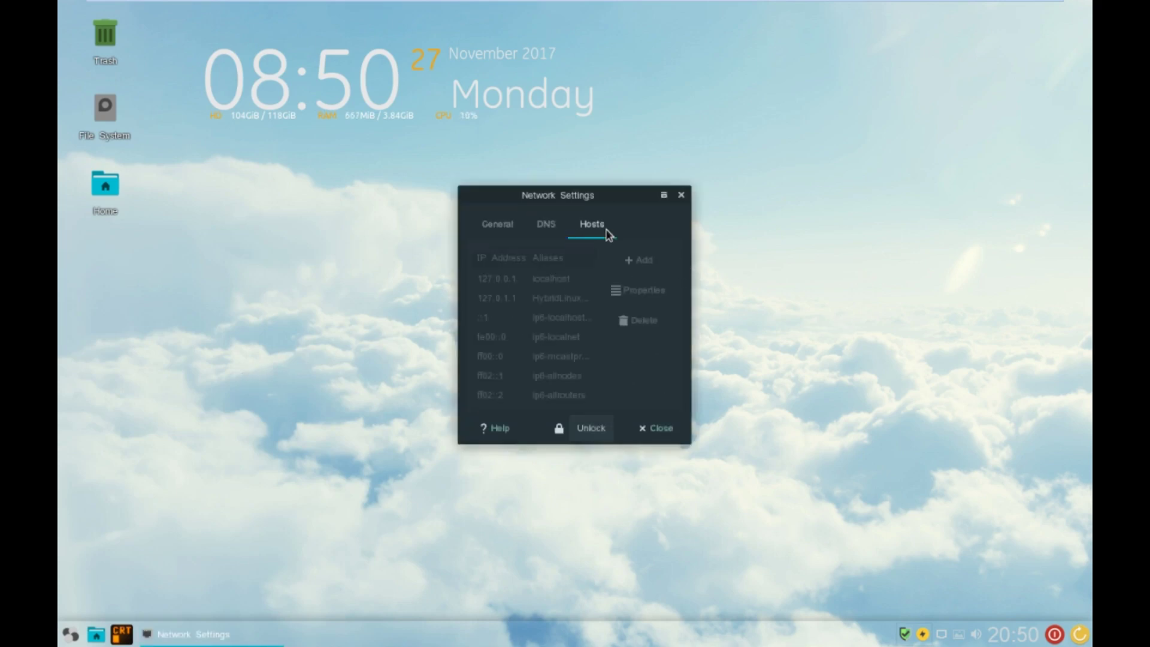
click(504, 231)
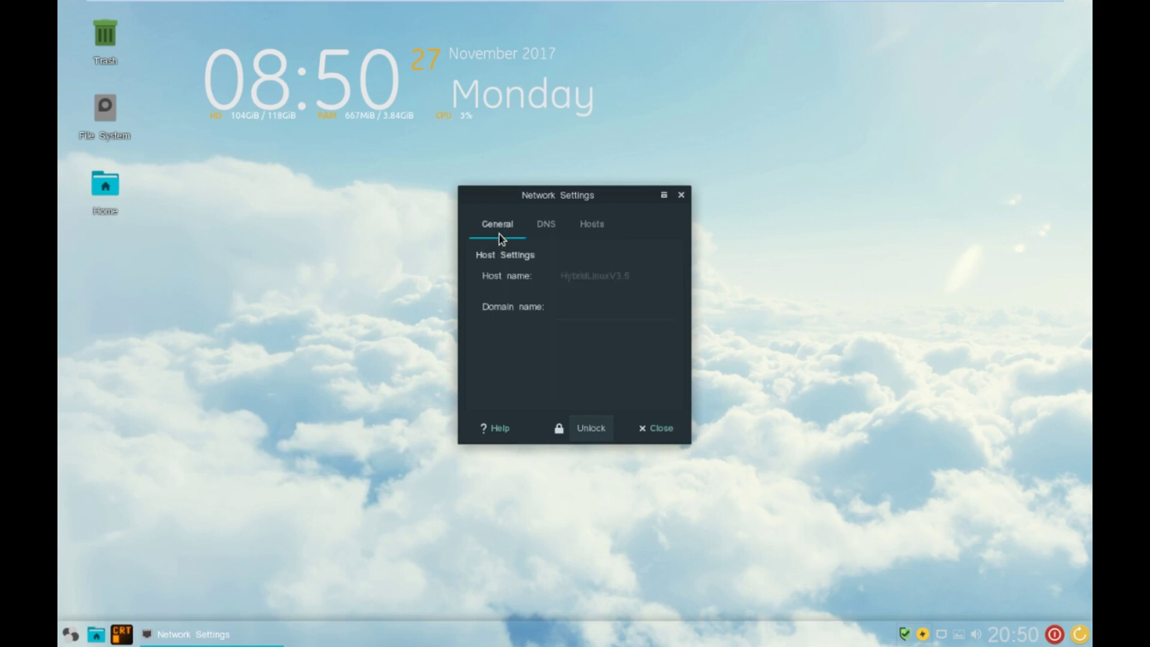
click(651, 430)
right_click(543, 382)
mouse_move(542, 379)
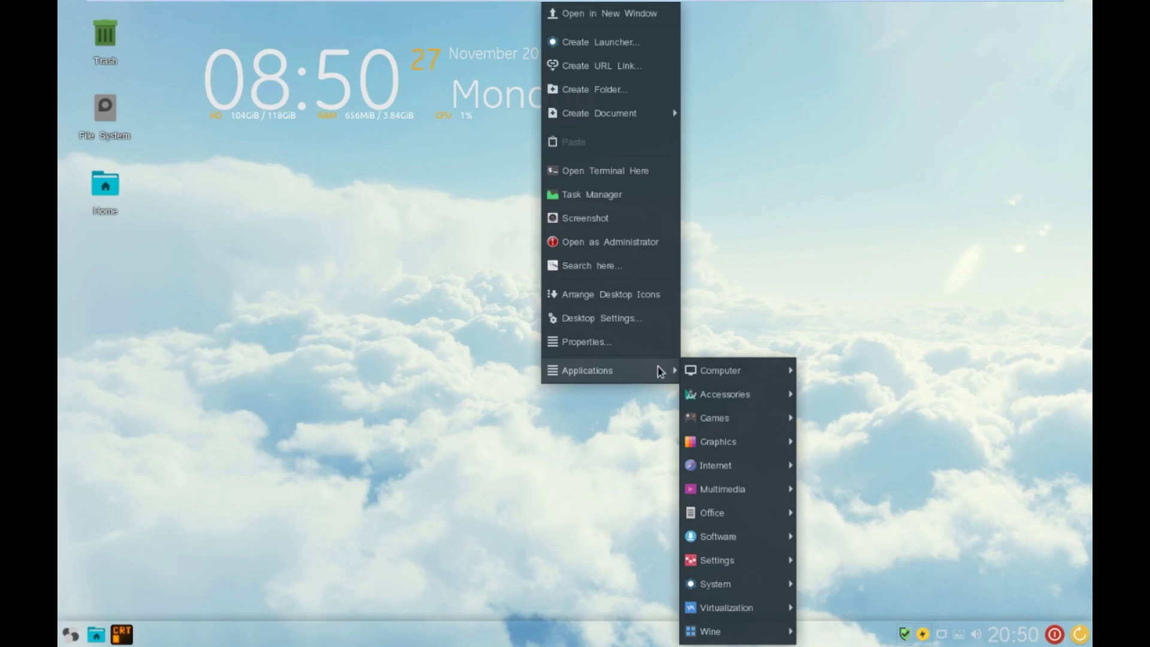
click(601, 194)
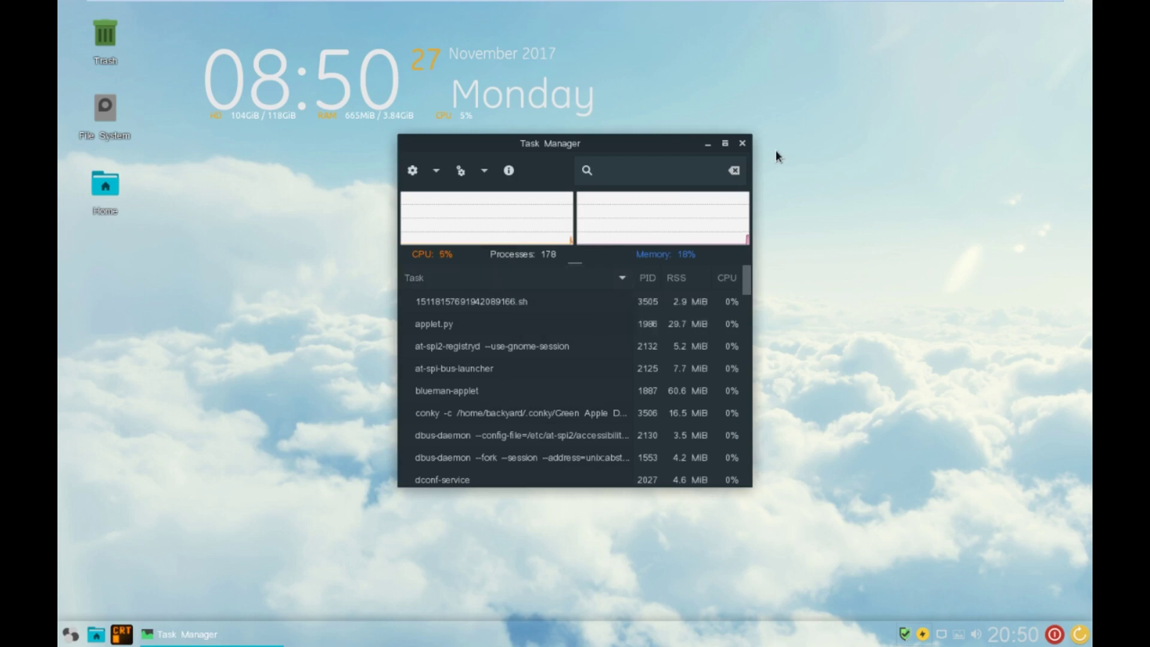
click(742, 143)
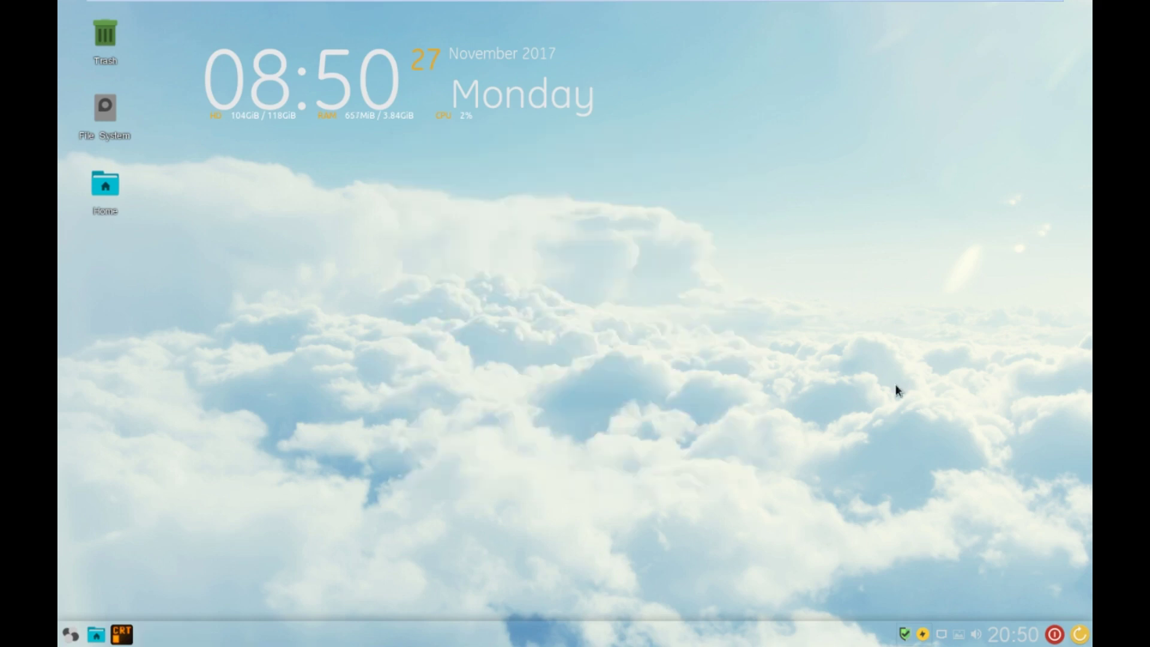